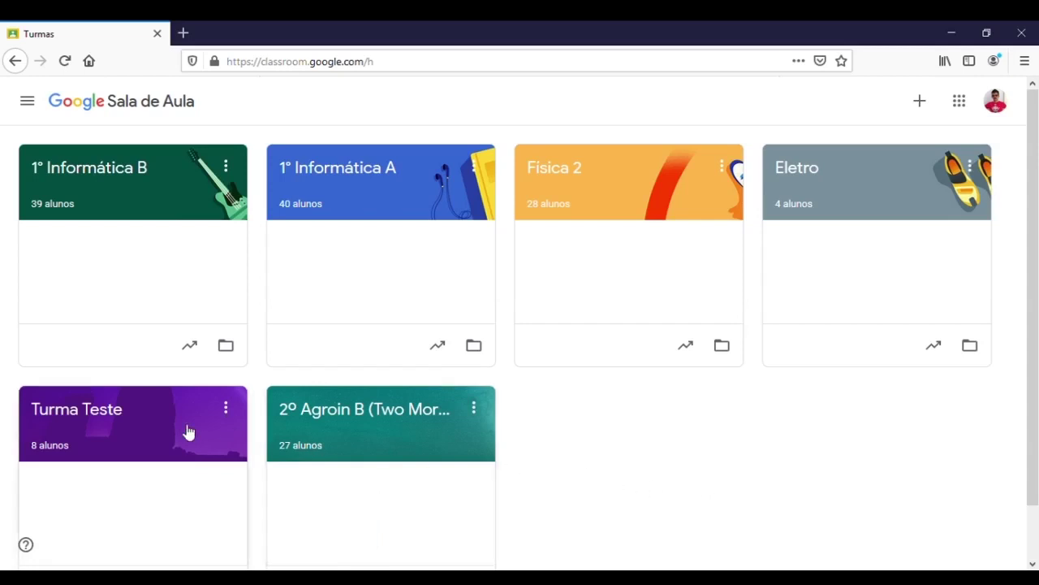
# - Start a new quiz assignment (Atividade com teste) in the Turma Teste class and title it "Atividade avaliativa 1"
pyautogui.click(103, 419)
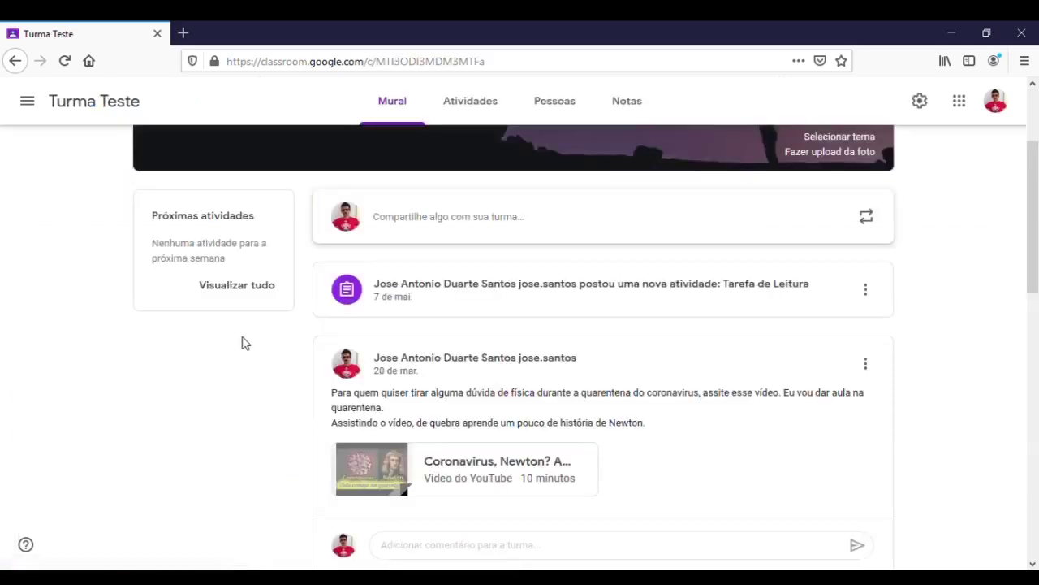
pyautogui.click(460, 108)
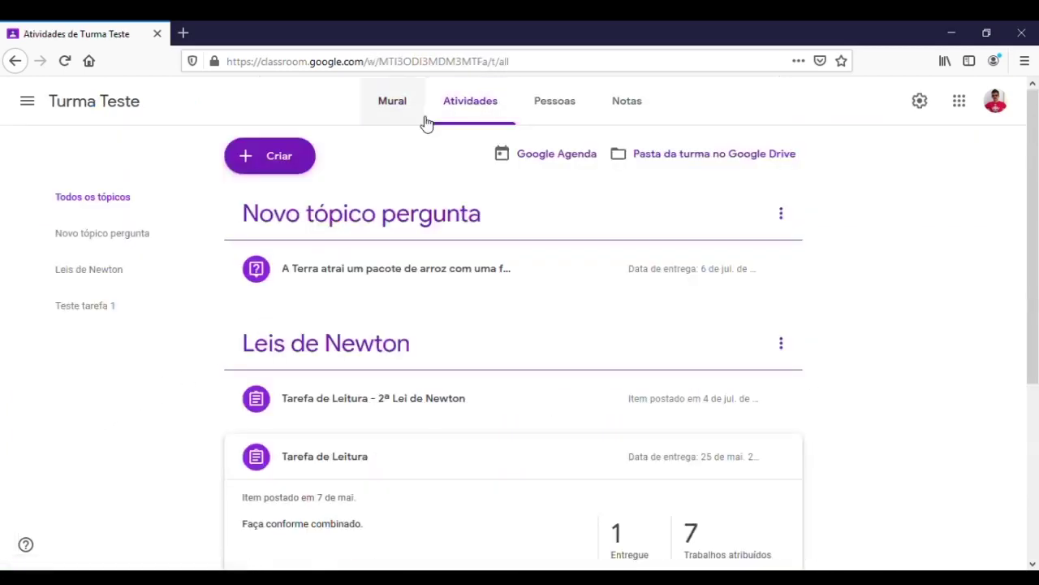
pyautogui.click(294, 170)
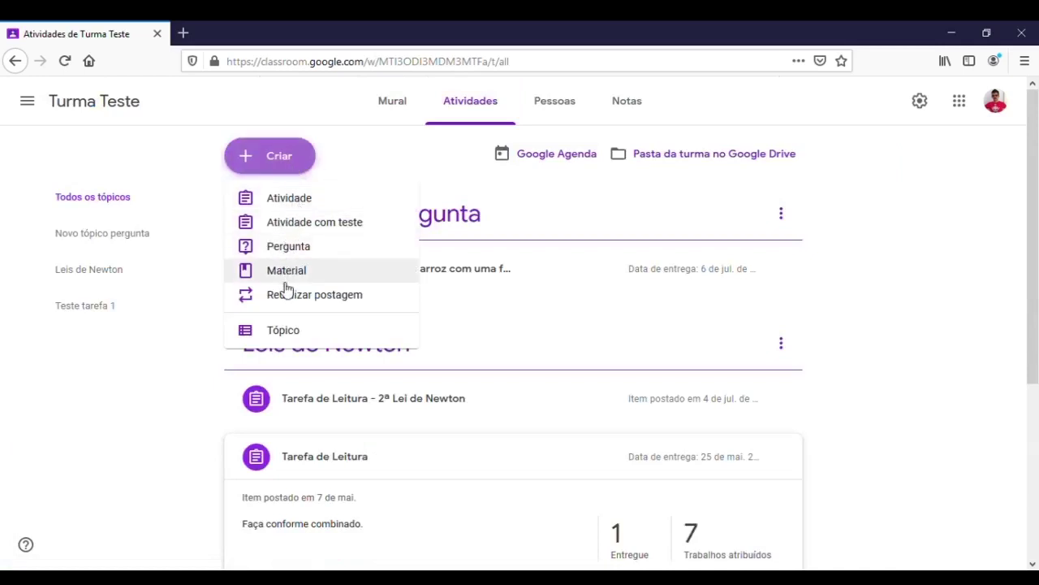
pyautogui.click(302, 232)
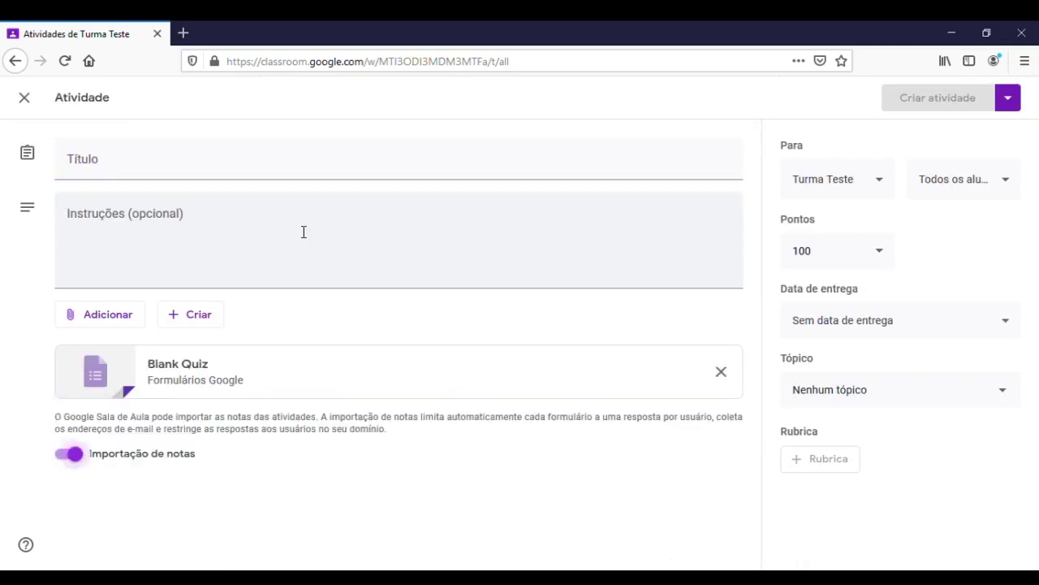
pyautogui.click(294, 173)
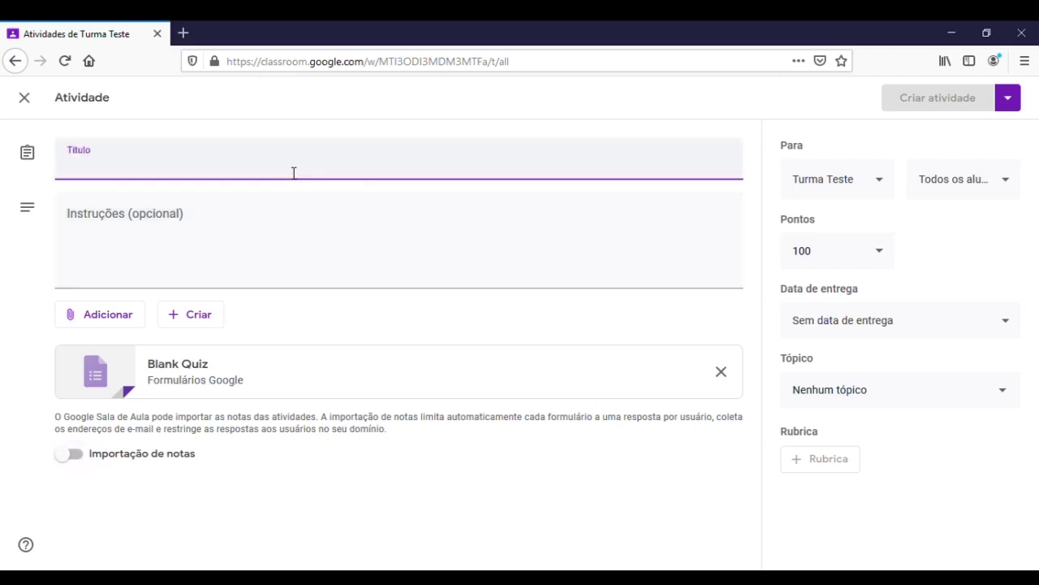
pyautogui.write('Atividade avaliativa 1')
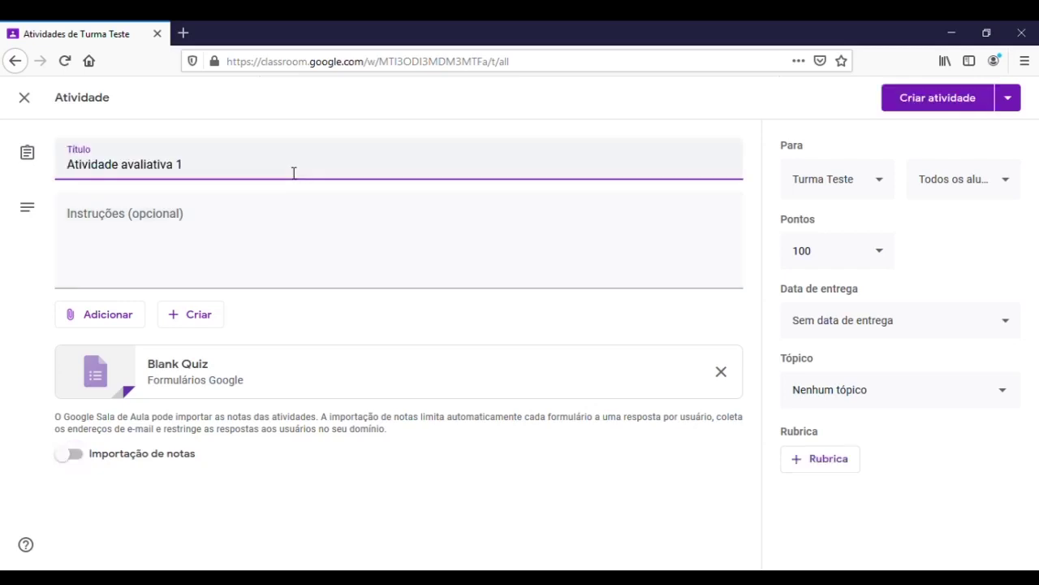
pyautogui.click(183, 259)
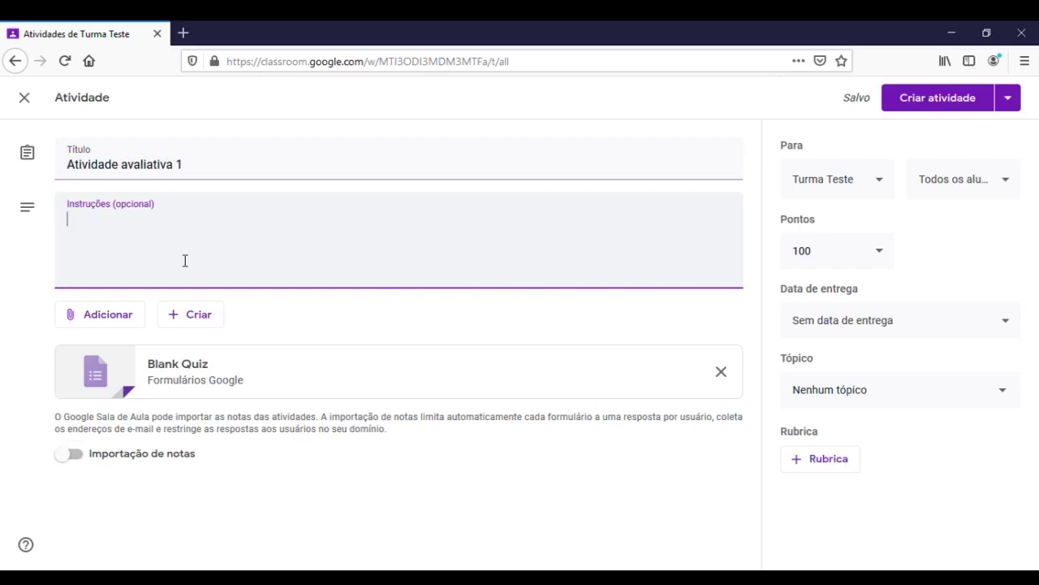
pyautogui.click(133, 316)
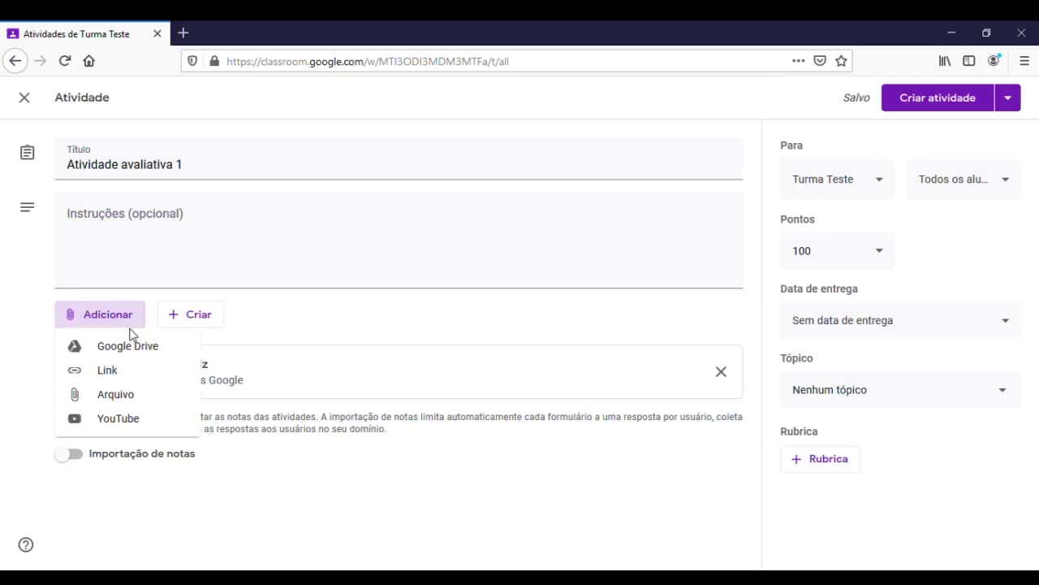
pyautogui.click(209, 314)
pyautogui.click(210, 314)
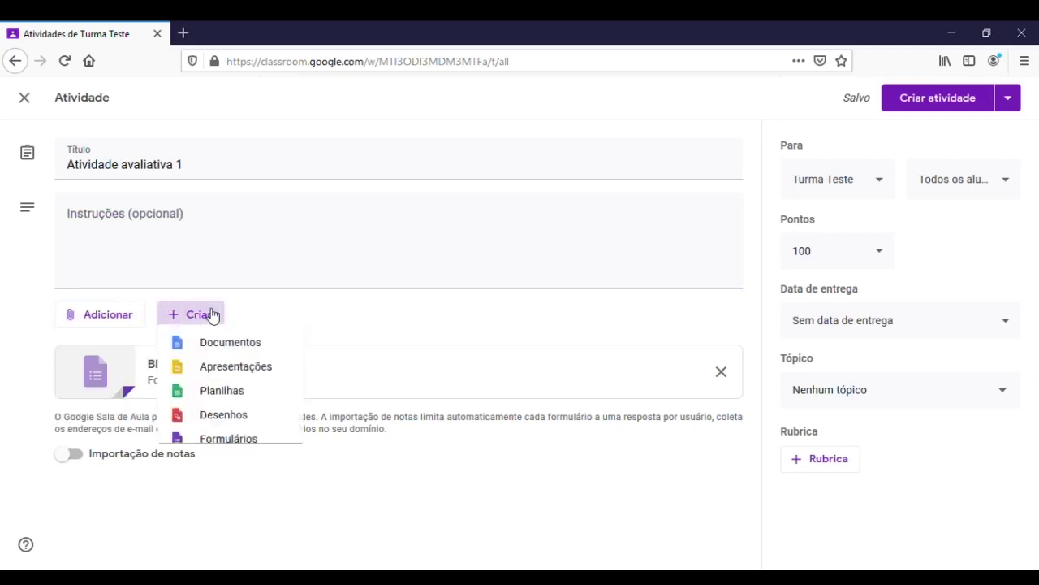
pyautogui.click(226, 507)
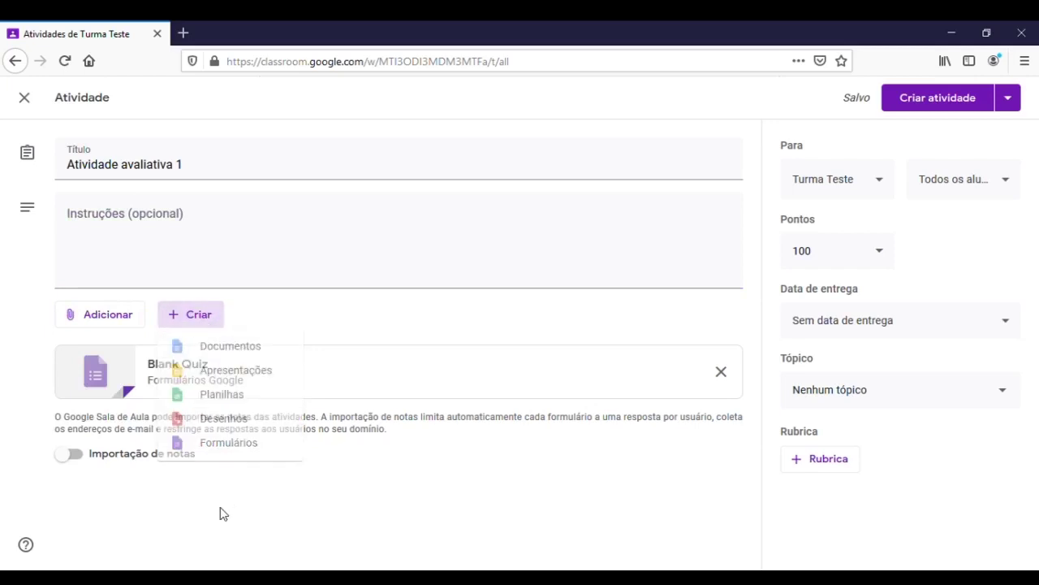
# - Turn on grade importing for the assignment and open the attached Blank Quiz form
pyautogui.click(81, 458)
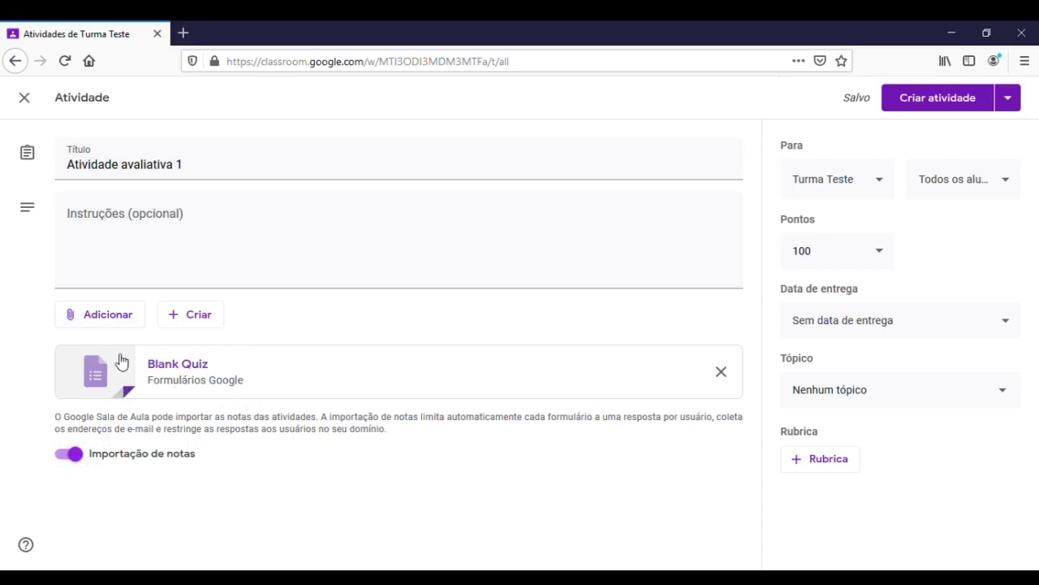
pyautogui.click(172, 370)
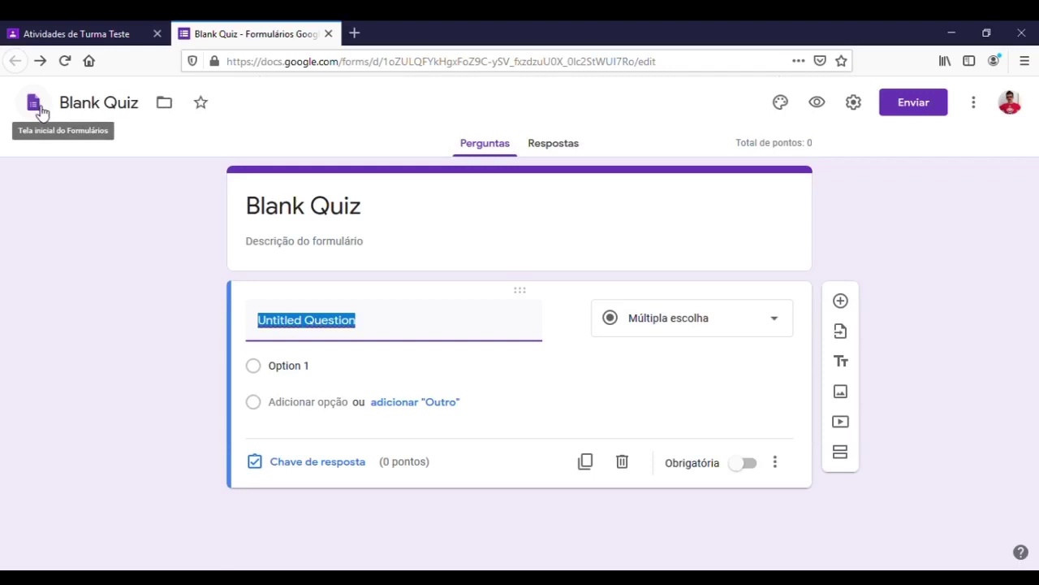
# - Rename the form file to "Atividade avaliativa 1"
pyautogui.click(80, 104)
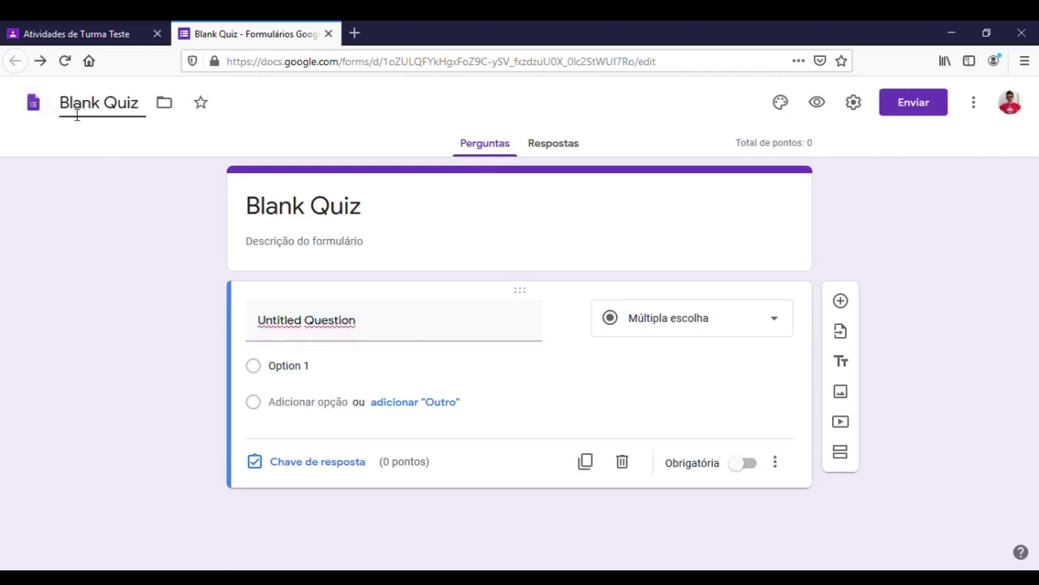
pyautogui.hotkey('ctrl', 'a')
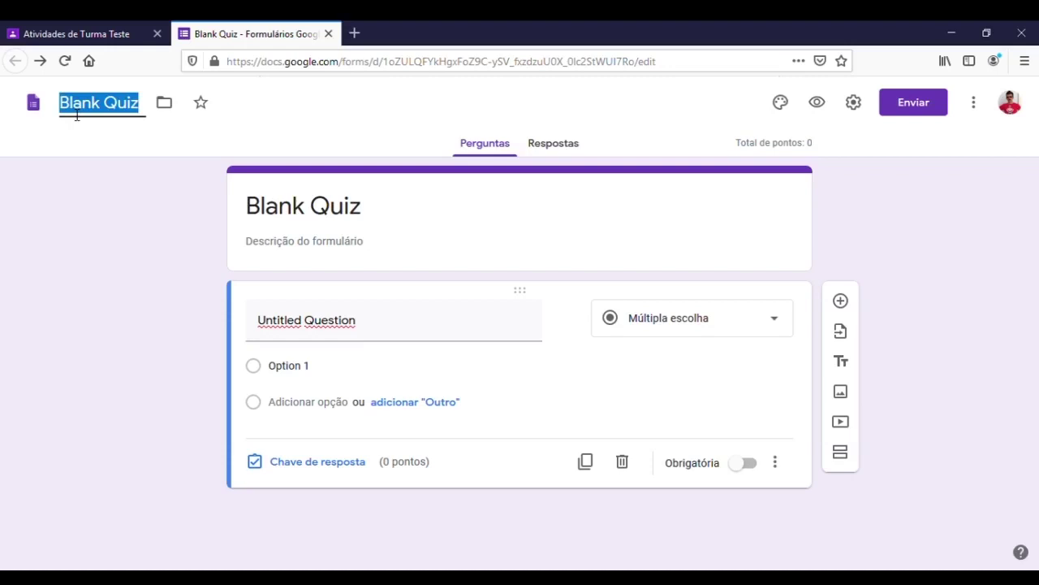
pyautogui.write('Atividade avaliativa 1')
pyautogui.click(105, 177)
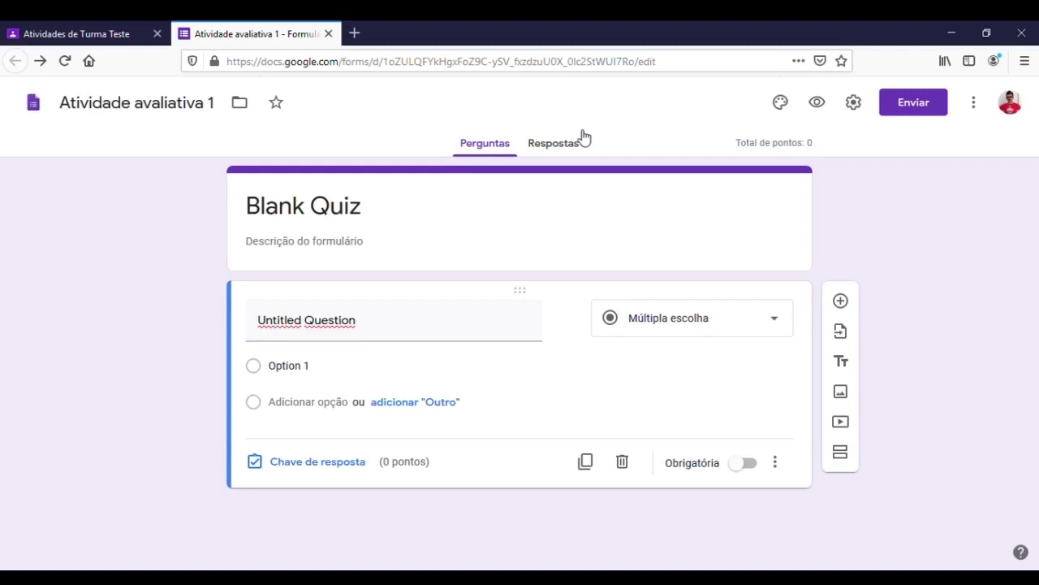
# - Insert the illustrated bookshelf image from the "Trabalho e escola" themes as the form's header
pyautogui.click(780, 104)
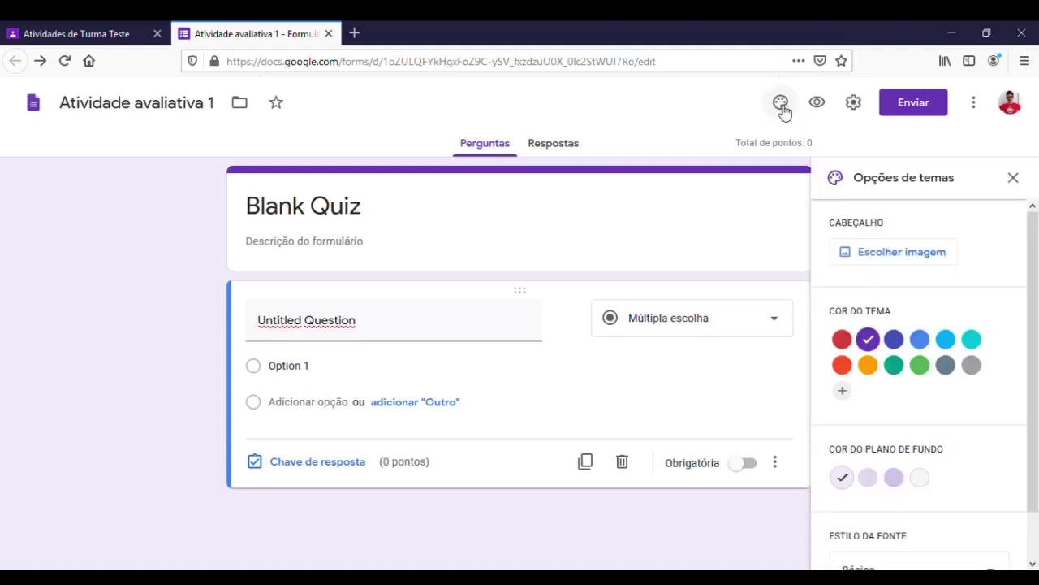
pyautogui.click(873, 263)
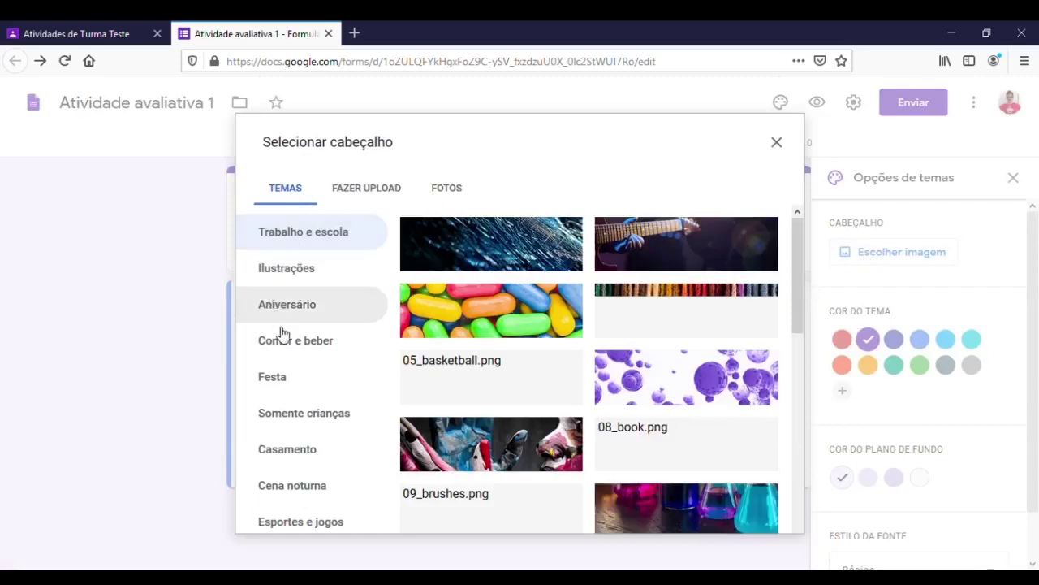
pyautogui.click(359, 192)
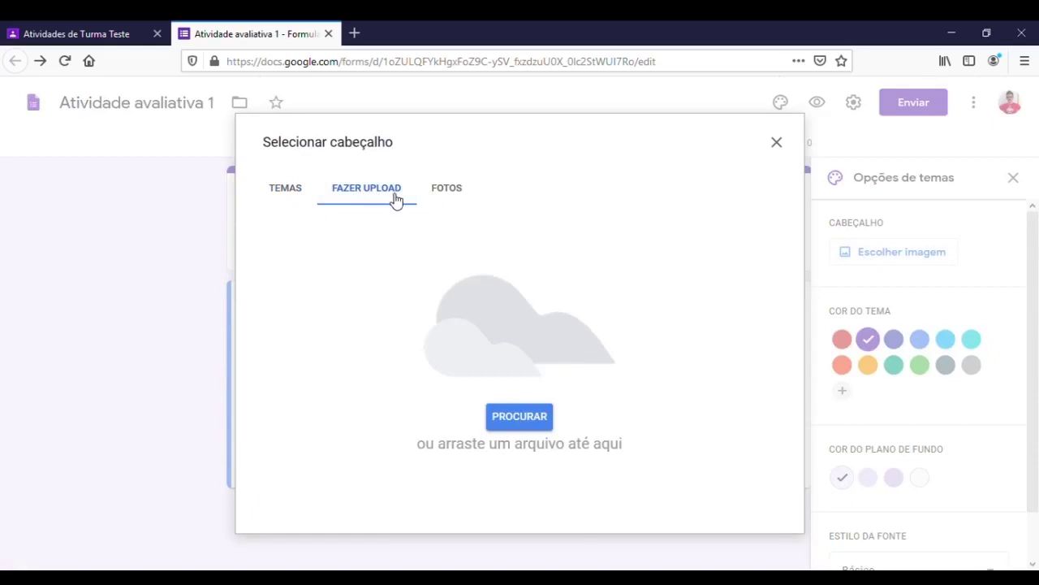
pyautogui.click(445, 198)
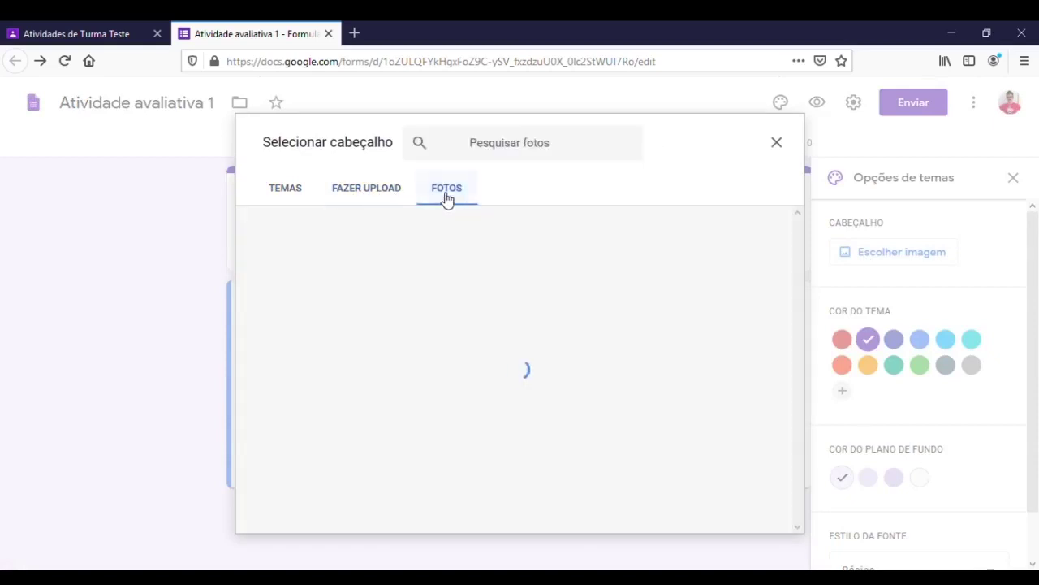
pyautogui.click(298, 199)
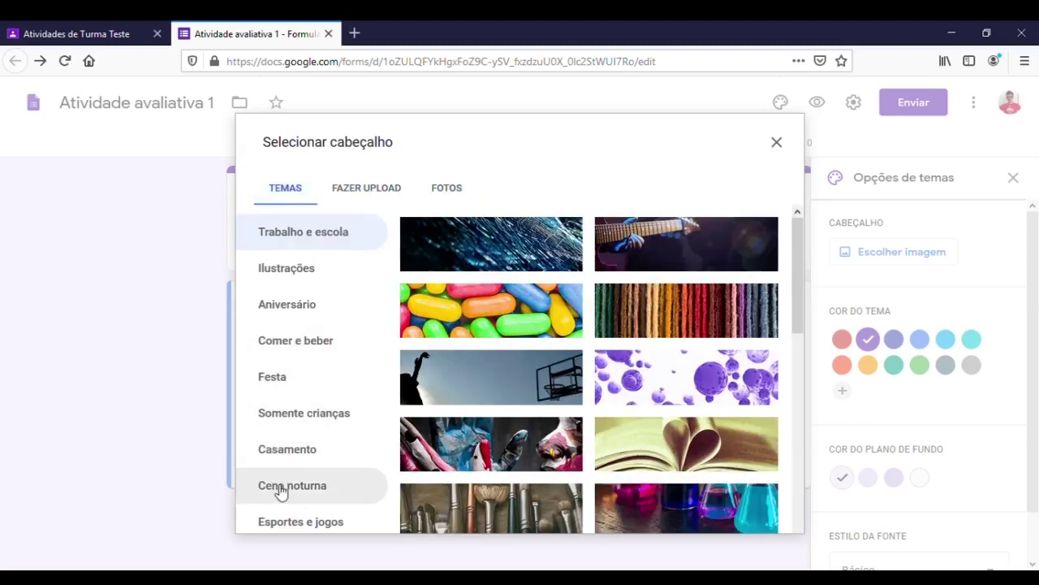
pyautogui.scroll(-5, 544, 459)
pyautogui.click(544, 458)
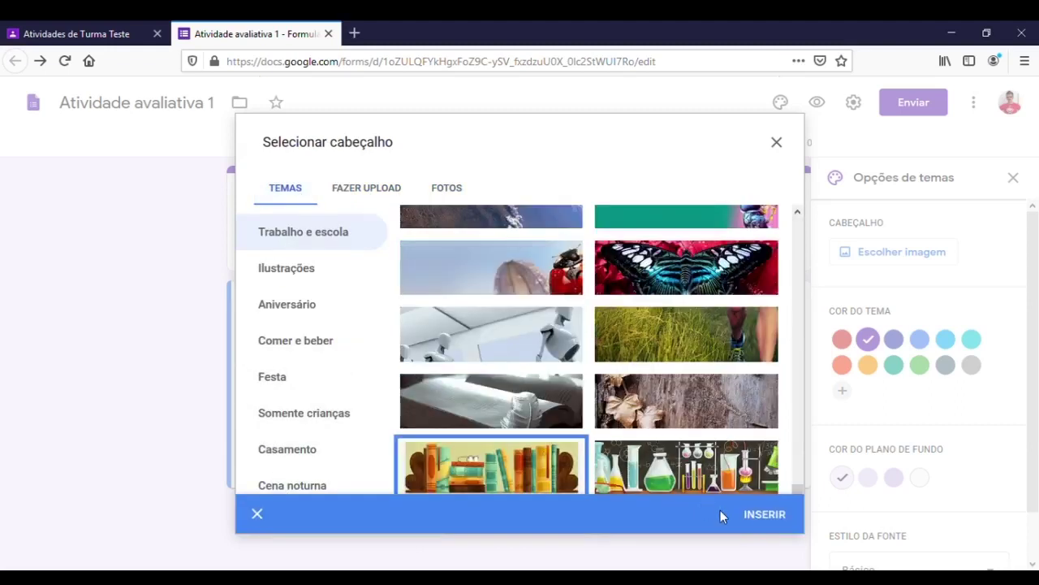
pyautogui.click(764, 514)
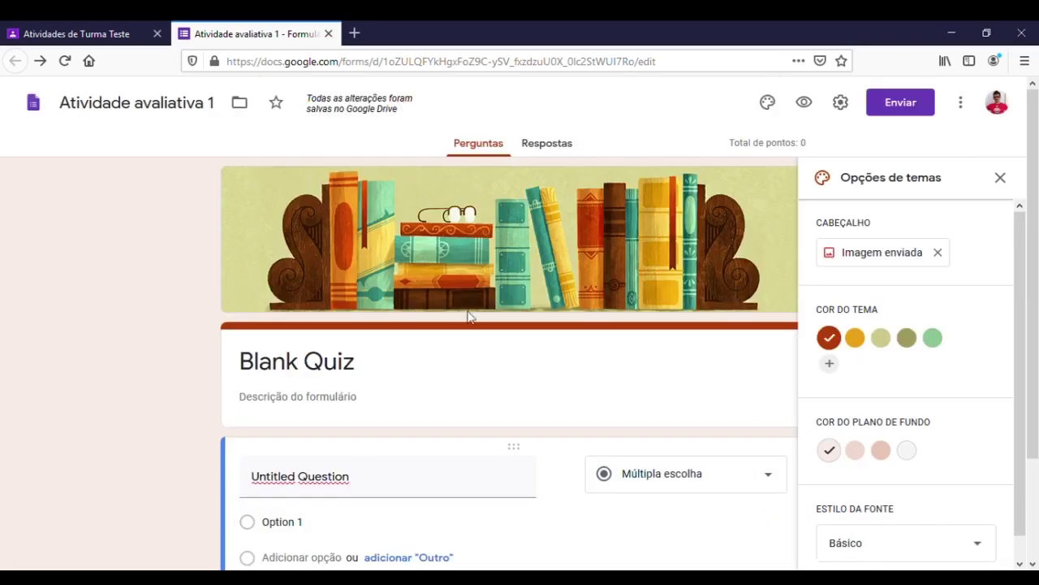
pyautogui.press('F5')
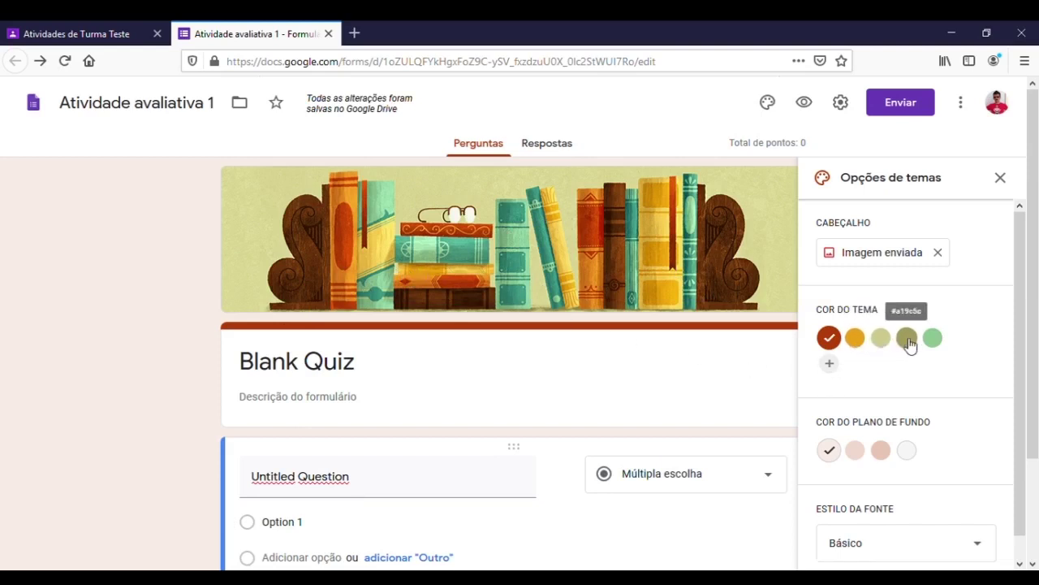
# - Add the custom yellow #f0ec07 as the form's theme color
pyautogui.click(829, 365)
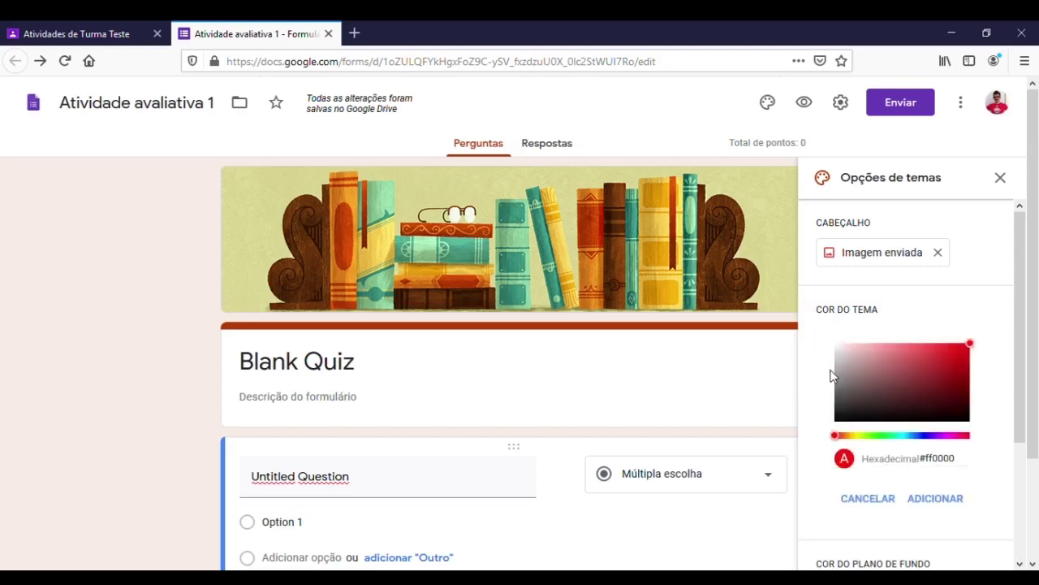
pyautogui.moveTo(840, 436); pyautogui.dragTo(908, 441)
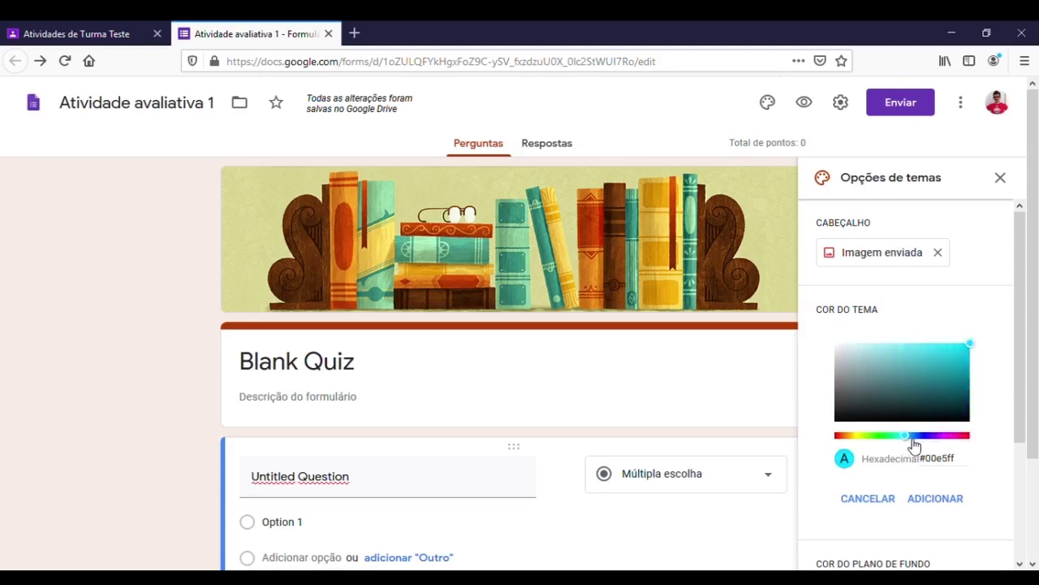
pyautogui.moveTo(971, 349)
pyautogui.mouseDown()
pyautogui.moveTo(926, 388)
pyautogui.moveTo(888, 375)
pyautogui.moveTo(901, 354)
pyautogui.moveTo(906, 367)
pyautogui.moveTo(939, 376)
pyautogui.moveTo(967, 349)
pyautogui.mouseUp()
pyautogui.click(857, 435)
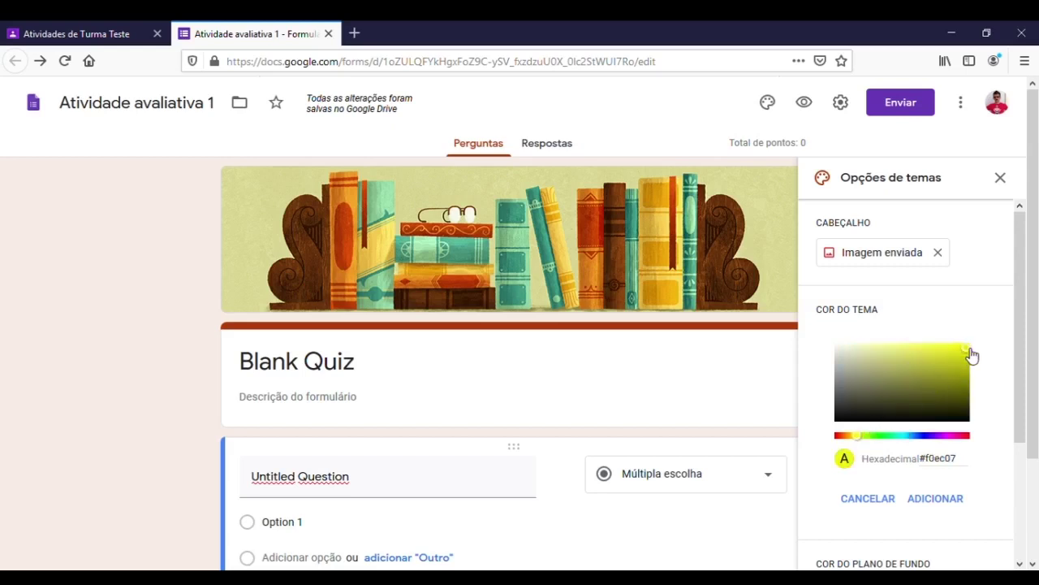
pyautogui.click(936, 501)
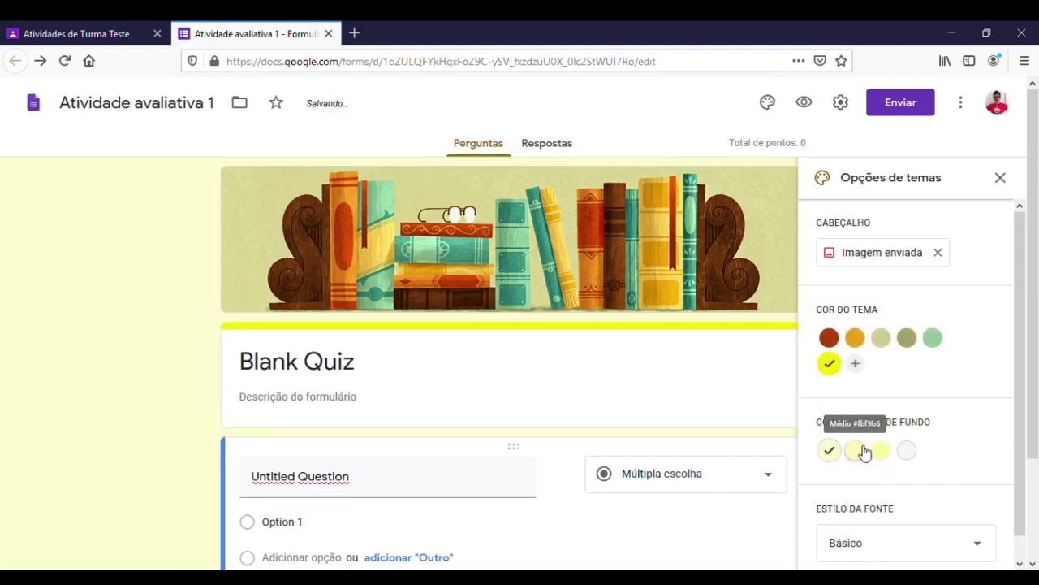
# - Set the form's background to the medium yellow shade #fbf9b5 and its font style to Formal
pyautogui.click(890, 458)
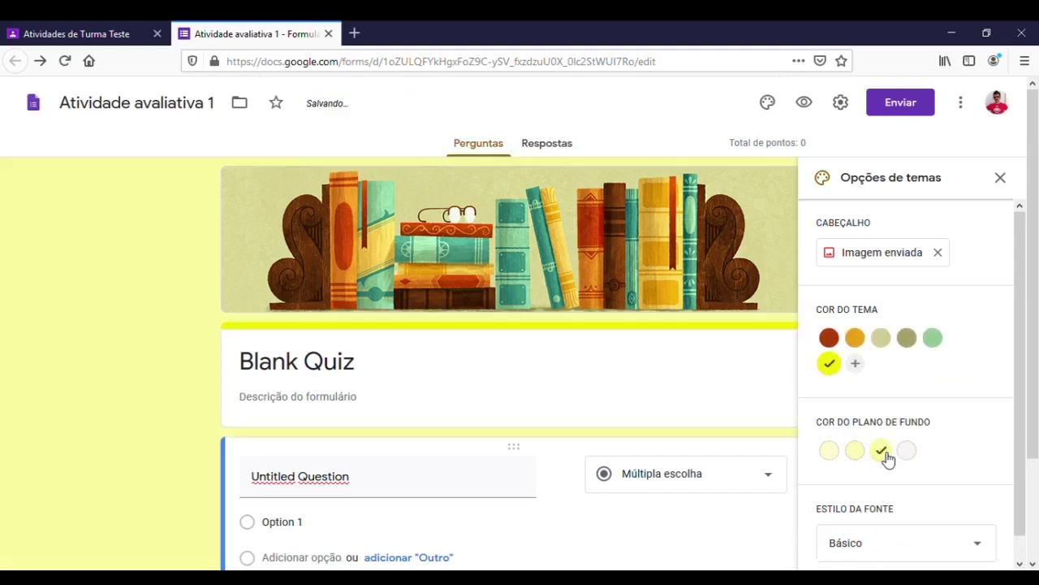
pyautogui.scroll(-1, 866, 459)
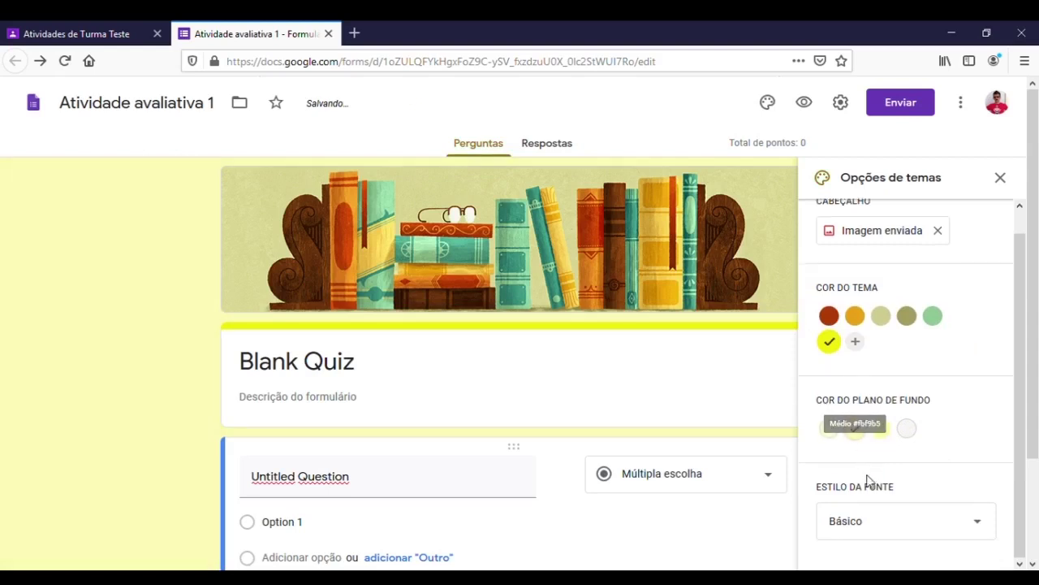
pyautogui.click(877, 523)
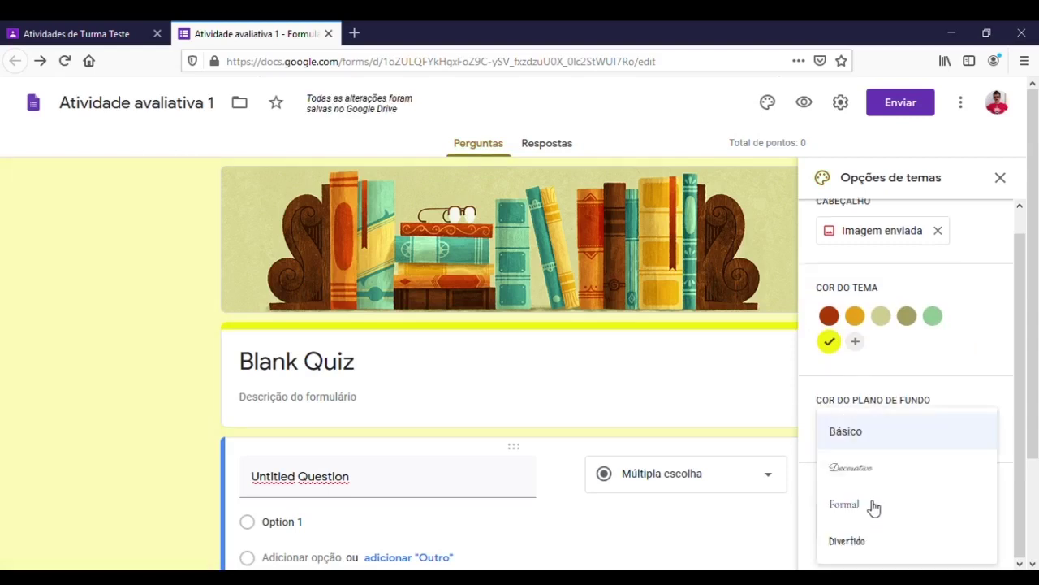
pyautogui.click(863, 497)
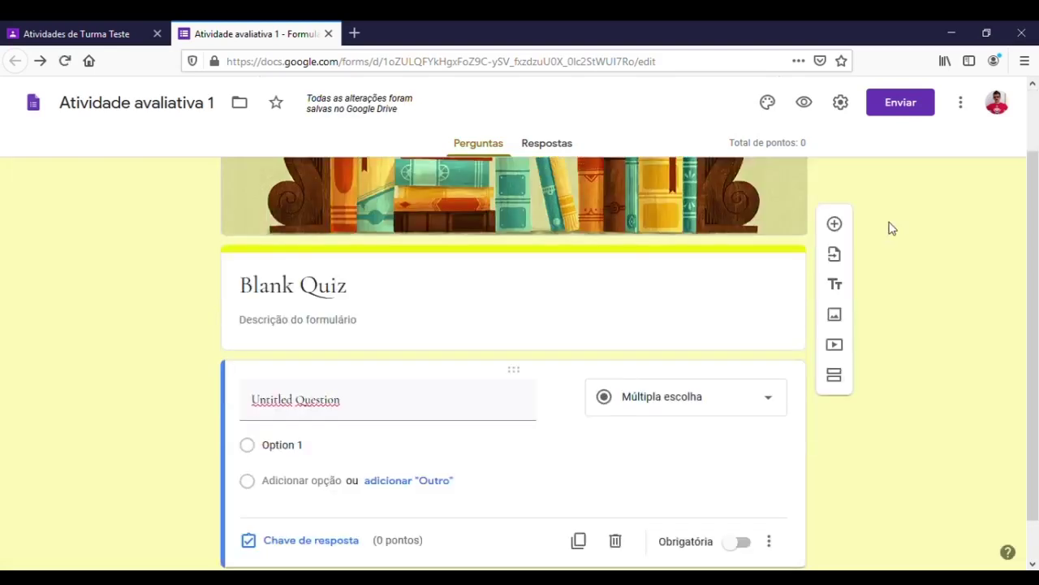
# - Change the form's title heading to "Atividade avaliativa 1", leave the description empty, and preview the form
pyautogui.tripleClick(348, 288)
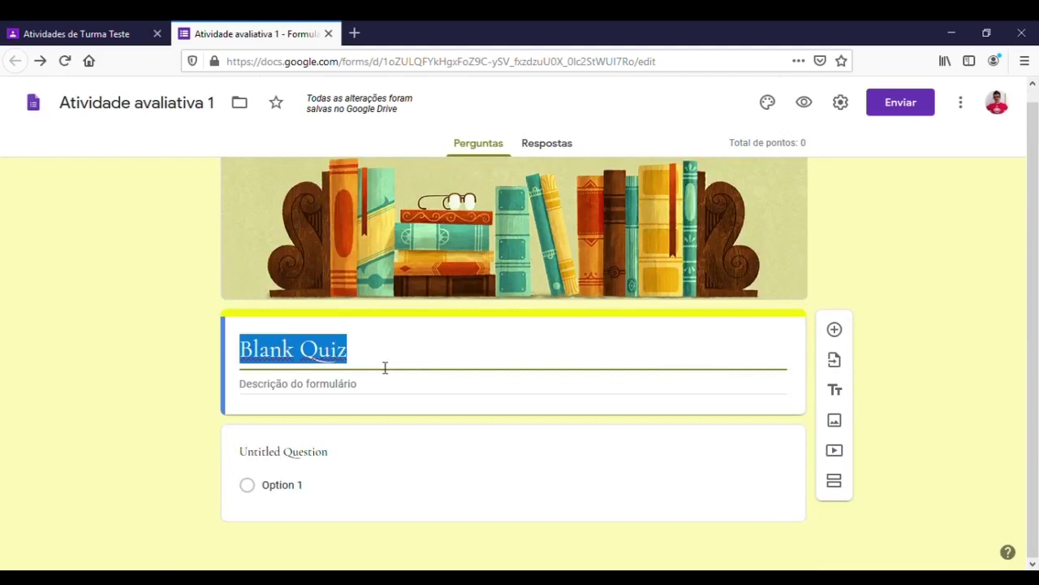
pyautogui.write('Atividade avaliativa 1')
pyautogui.click(370, 390)
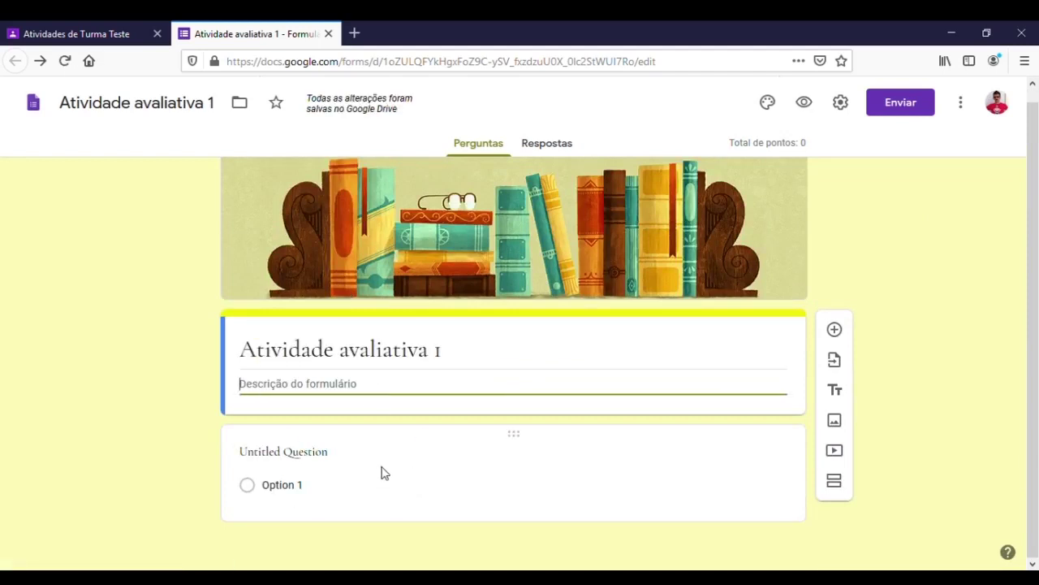
pyautogui.click(956, 331)
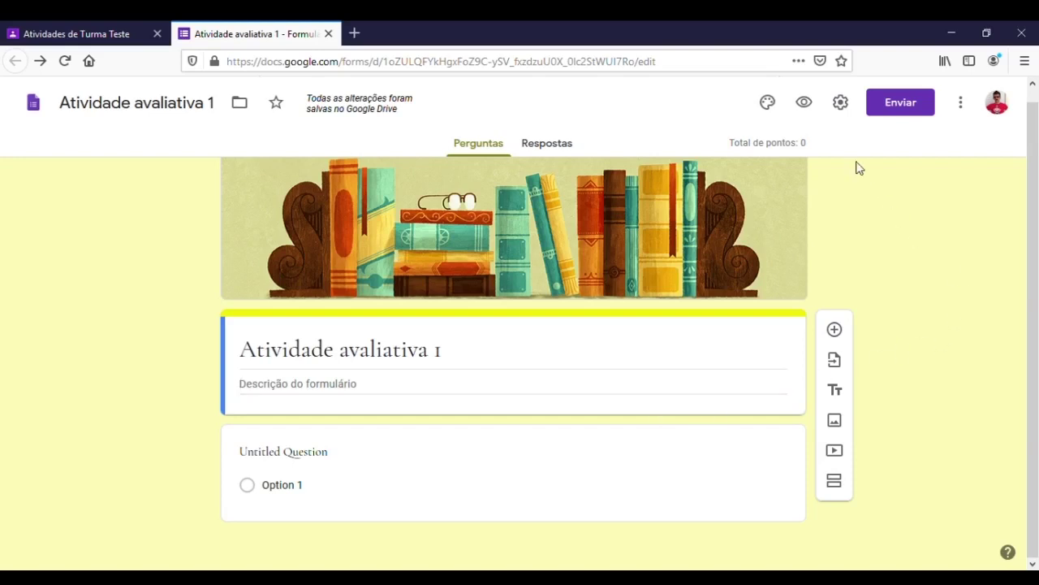
pyautogui.click(804, 103)
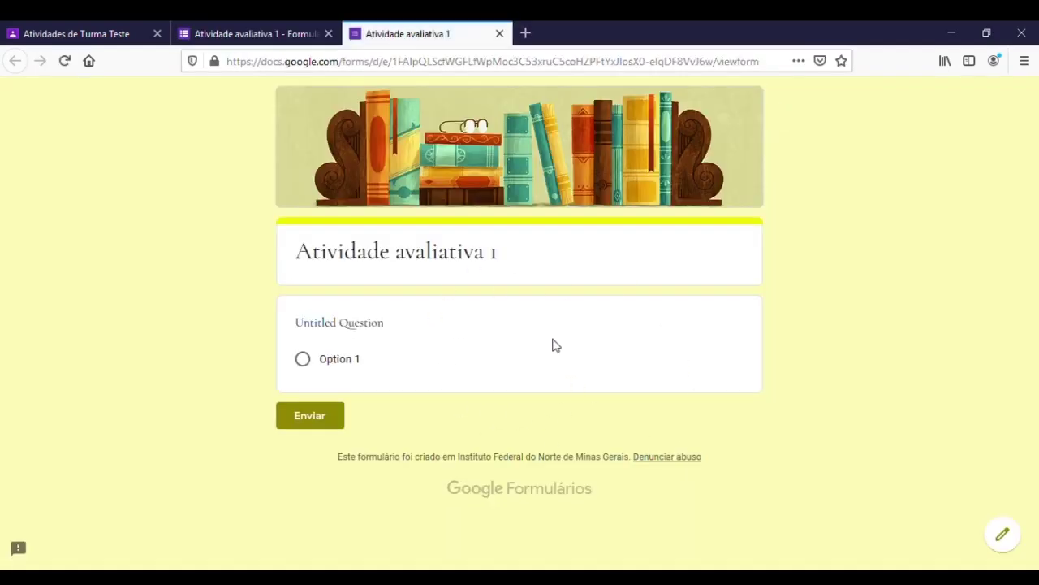
# - Close the form preview and turn off the sign-in restriction to the institution's users in the general form settings
pyautogui.hotkey('ctrl', 'w')
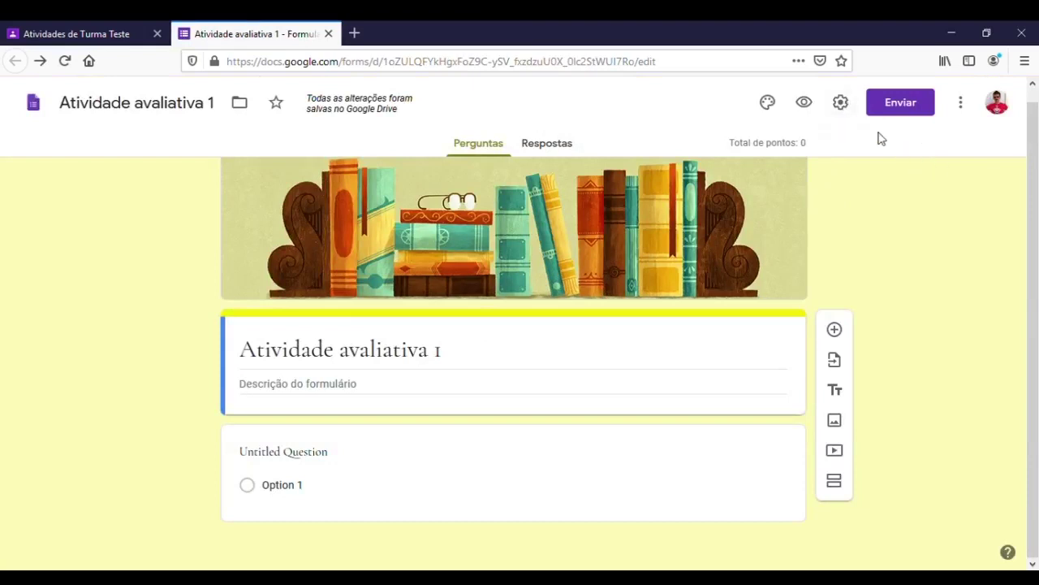
pyautogui.click(842, 104)
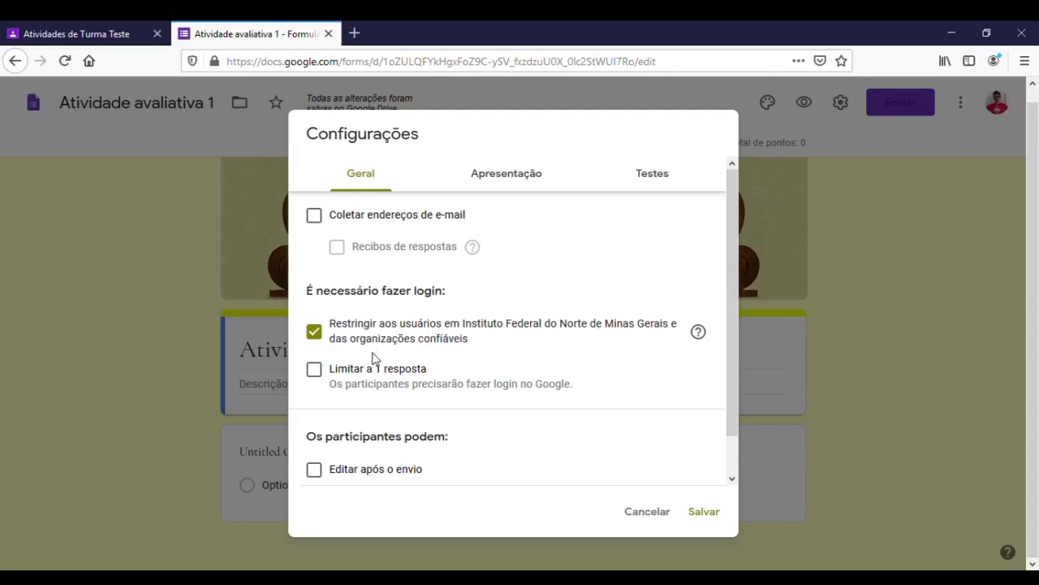
pyautogui.click(316, 336)
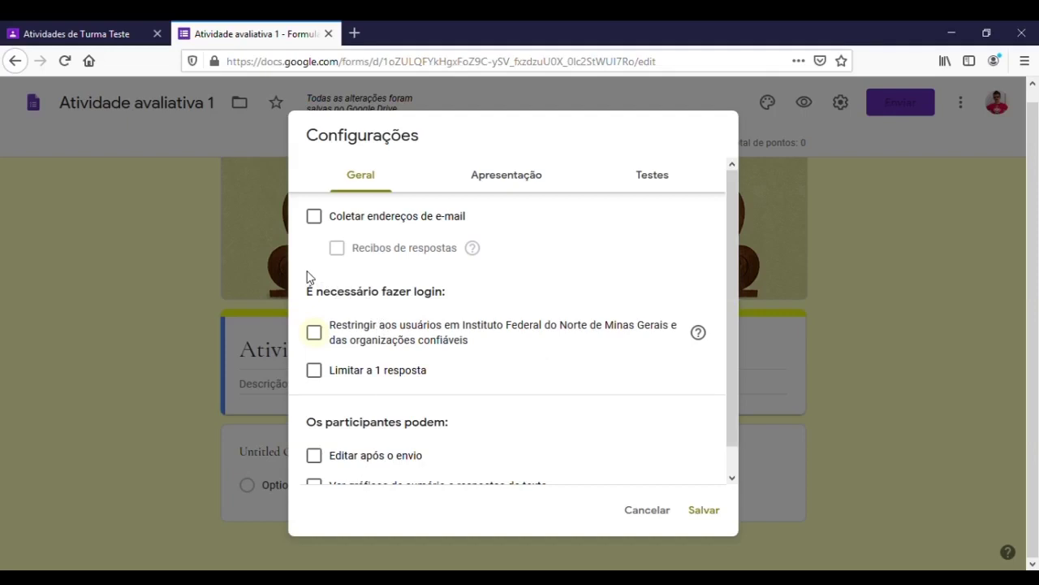
# - Turn on e-mail address collection and response receipts, with receipts sent "Sempre"
pyautogui.click(319, 222)
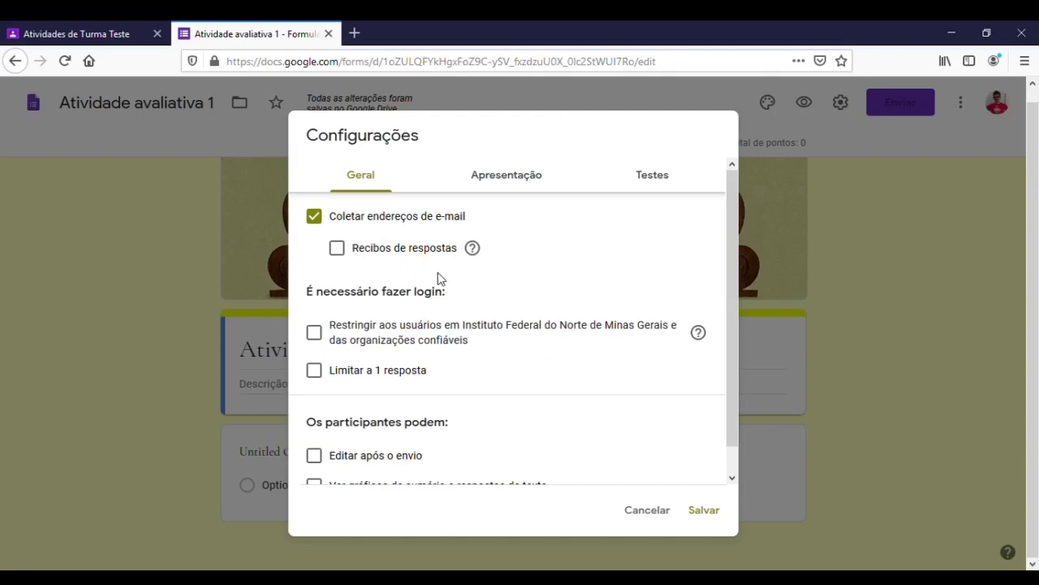
pyautogui.moveTo(474, 255)
pyautogui.click(338, 249)
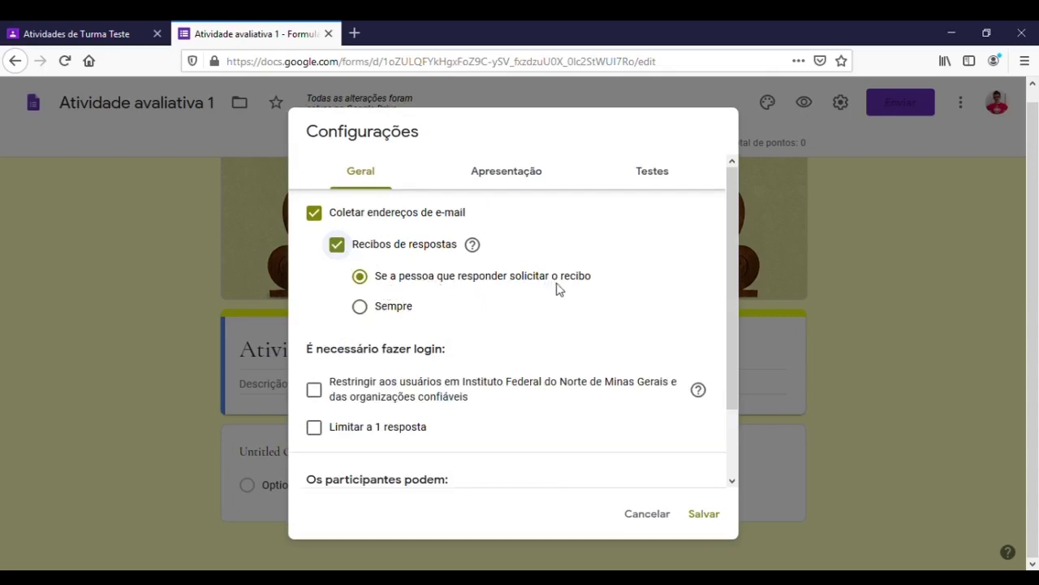
pyautogui.click(363, 308)
# - Limit the form to 1 response per participant, leaving editing after submission and summary charts disabled
pyautogui.click(315, 427)
pyautogui.scroll(-2, 350, 285)
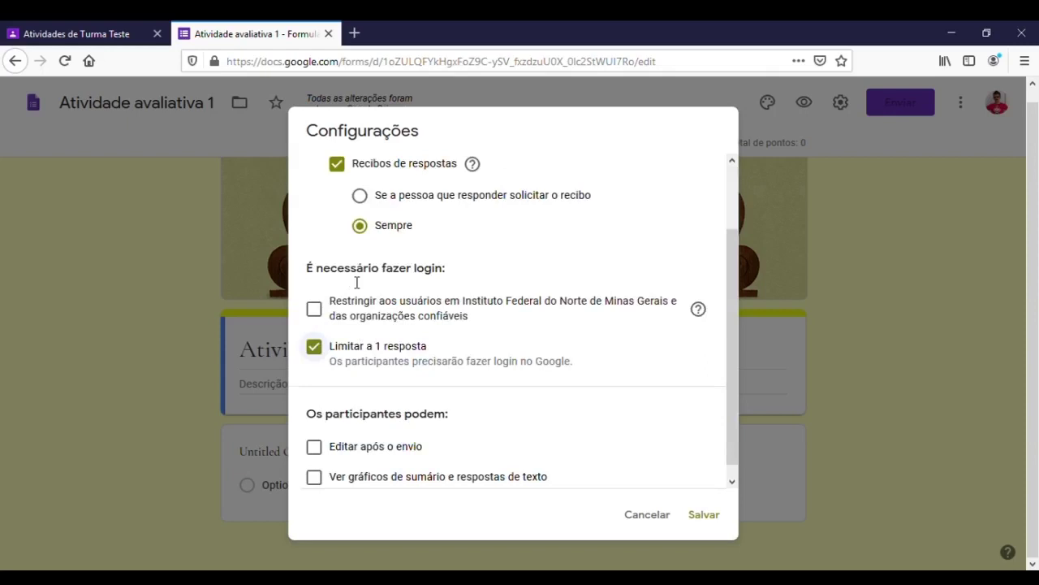
pyautogui.click(341, 366)
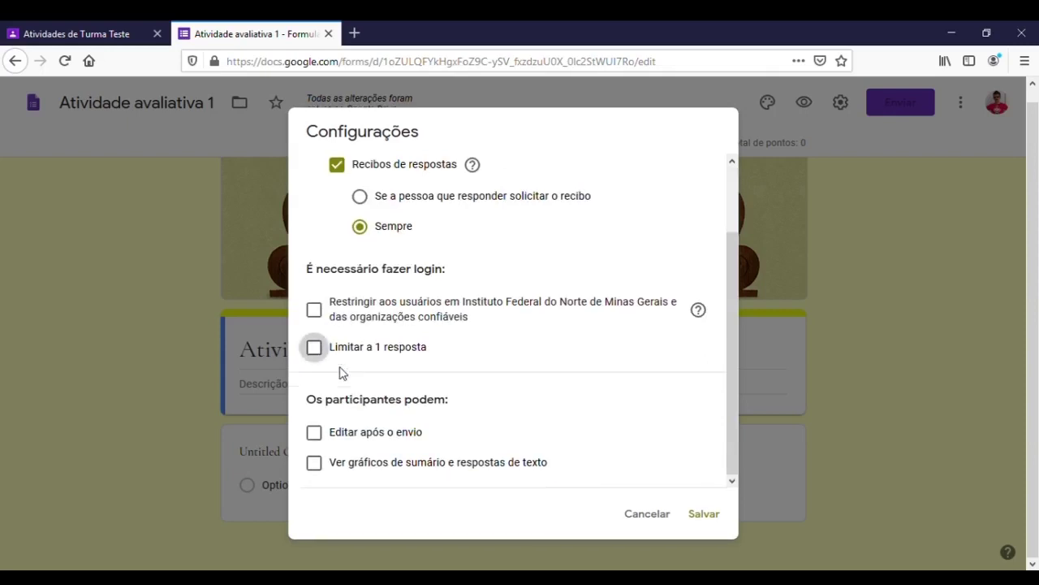
pyautogui.click(342, 350)
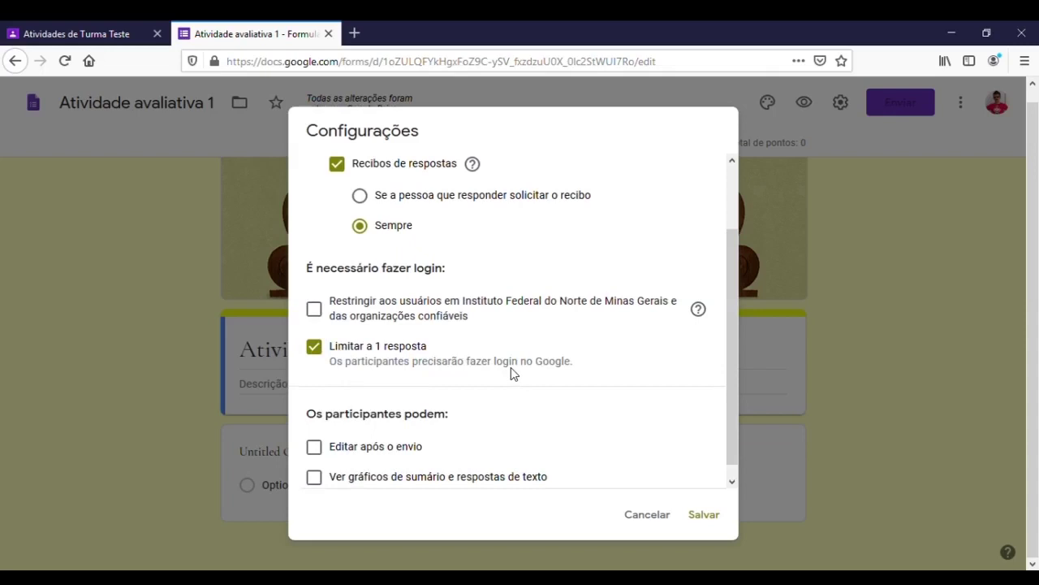
pyautogui.scroll(-1, 511, 343)
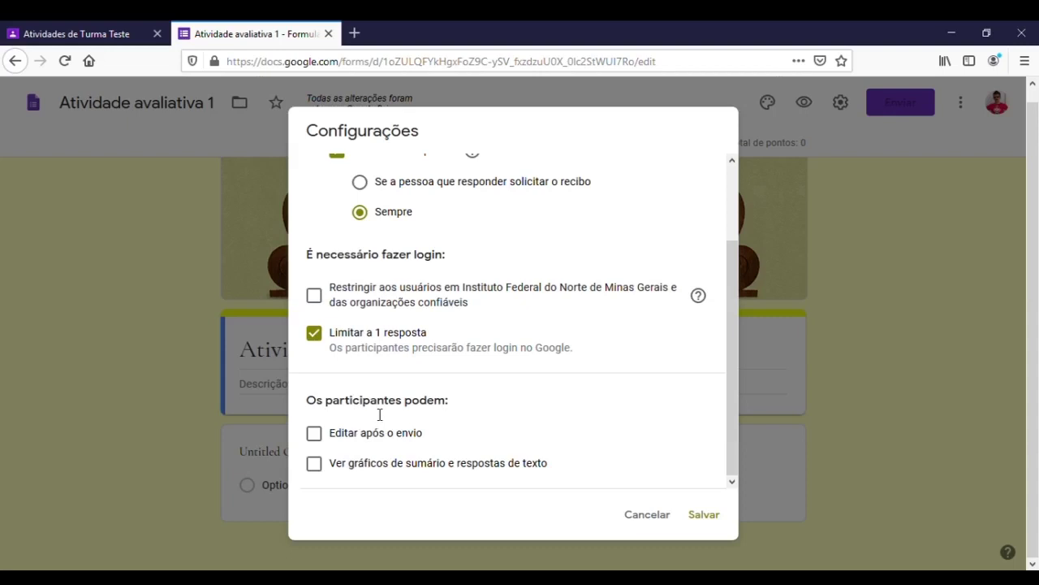
pyautogui.scroll(1, 390, 448)
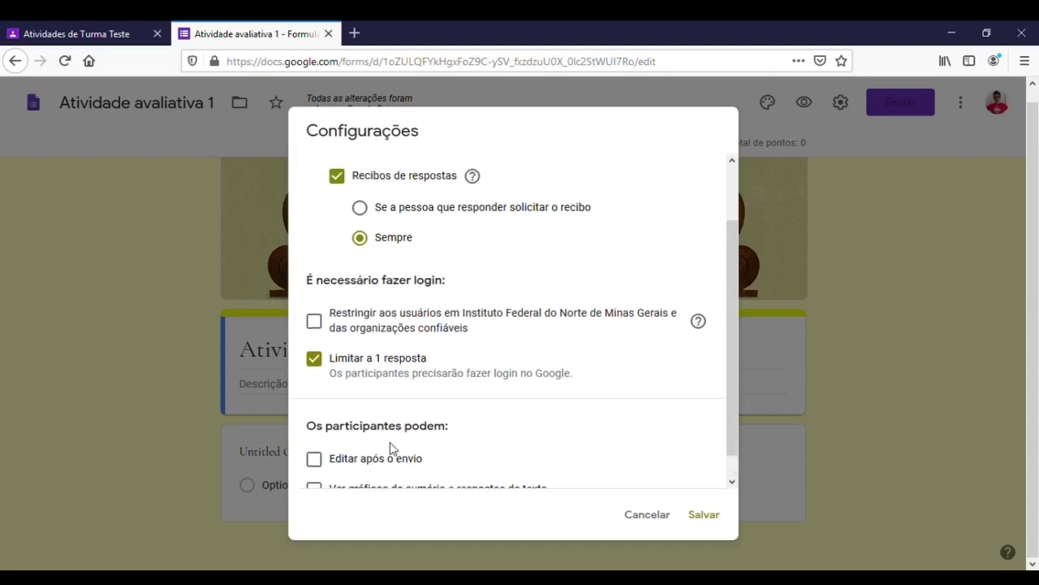
pyautogui.scroll(3, 390, 448)
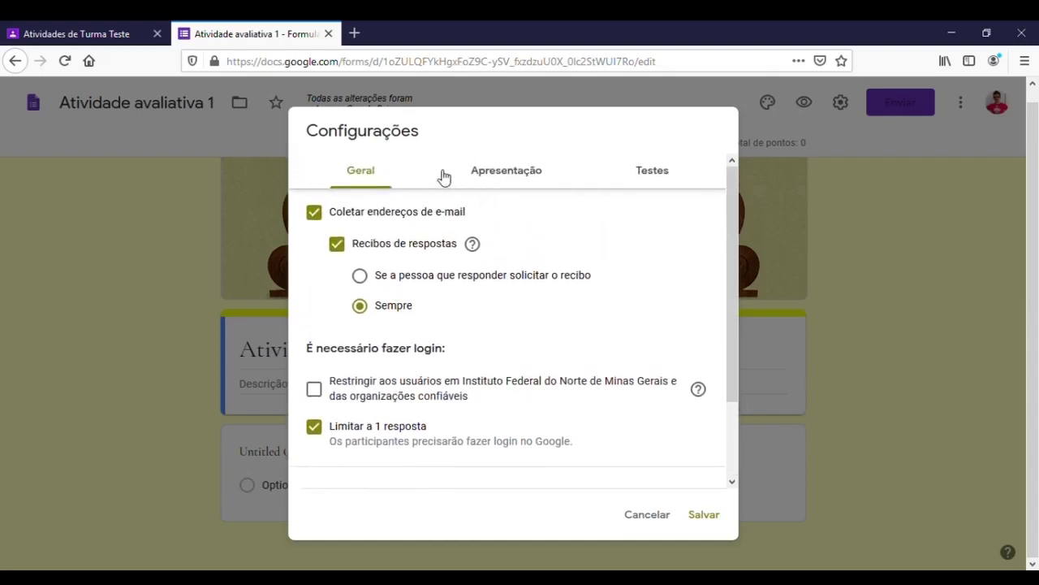
# - Enable shuffled question order without a progress bar, and set the confirmation message to "Respostas enviadas. Obrigado."
pyautogui.click(509, 174)
pyautogui.click(451, 226)
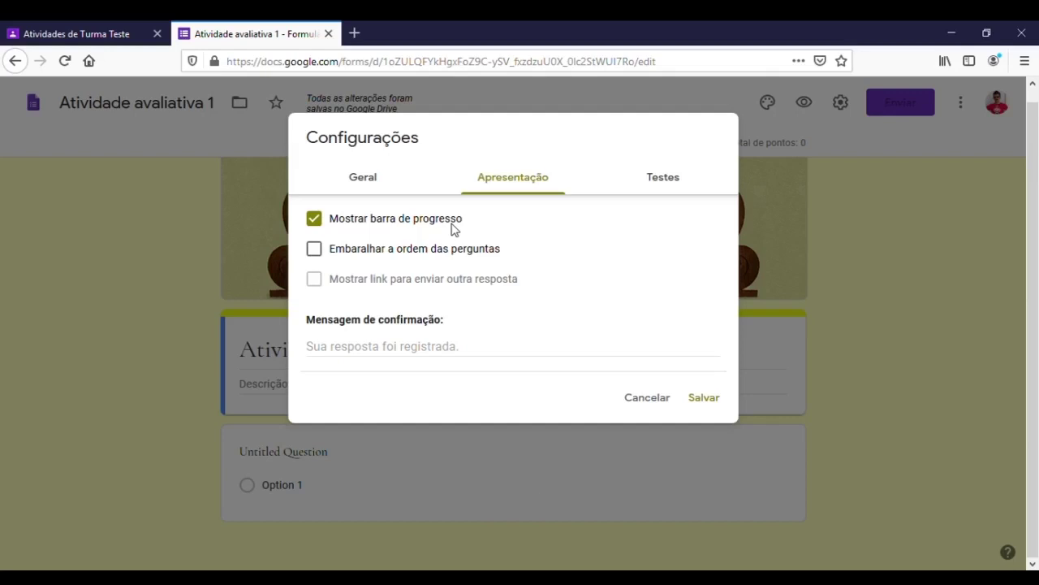
pyautogui.click(452, 223)
pyautogui.click(414, 252)
pyautogui.click(388, 355)
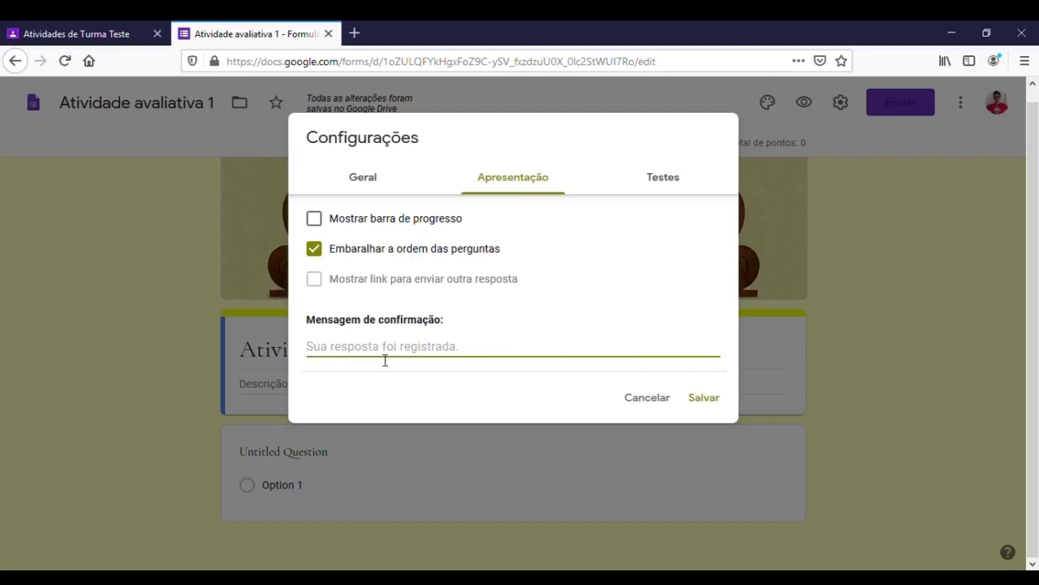
pyautogui.write('Respostas enviadas. Obrigado.')
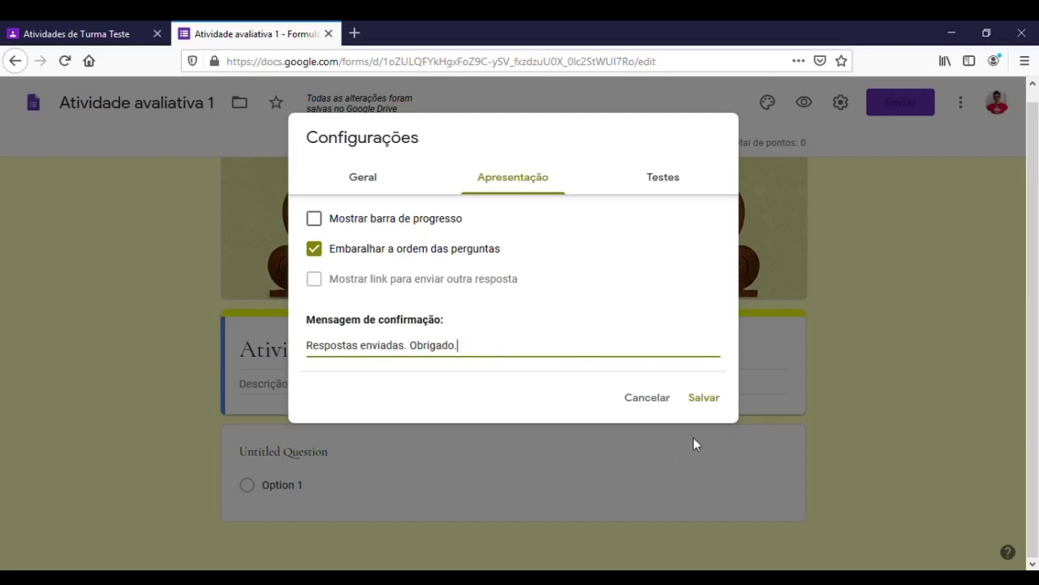
# - Review the general and presentation settings once more and save them
pyautogui.click(386, 181)
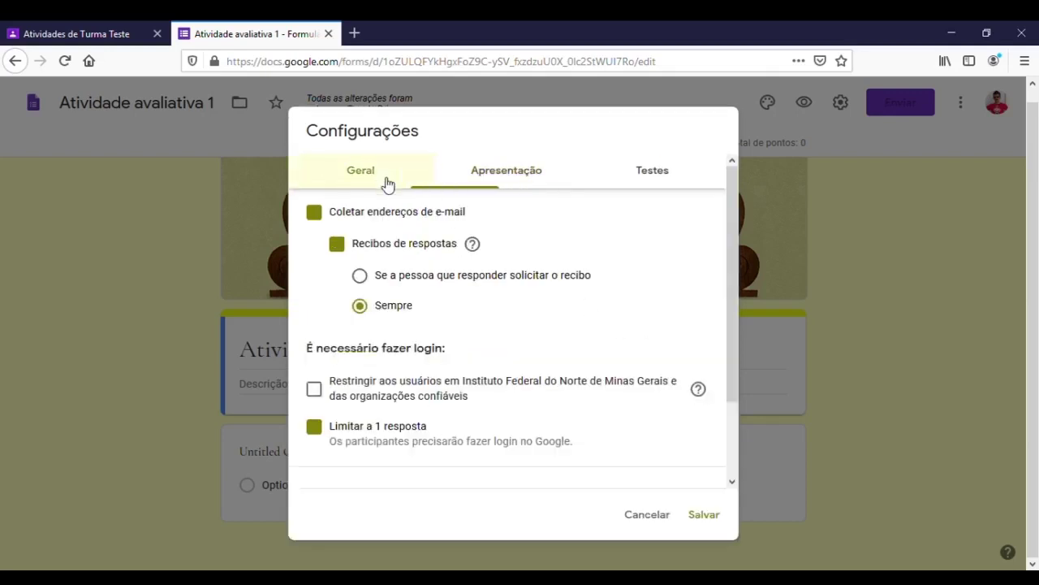
pyautogui.click(479, 178)
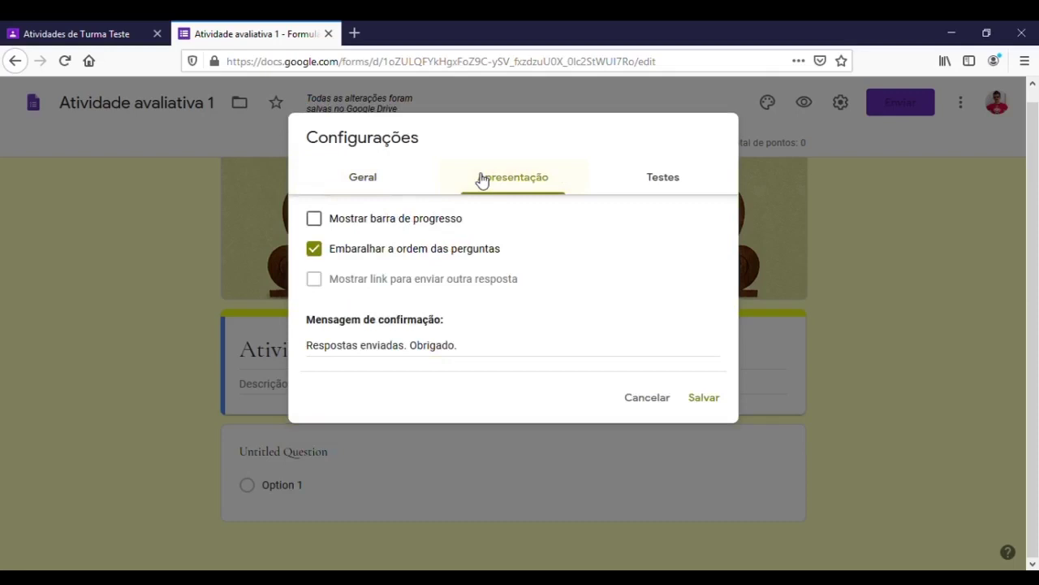
pyautogui.click(384, 183)
pyautogui.scroll(-2, 650, 442)
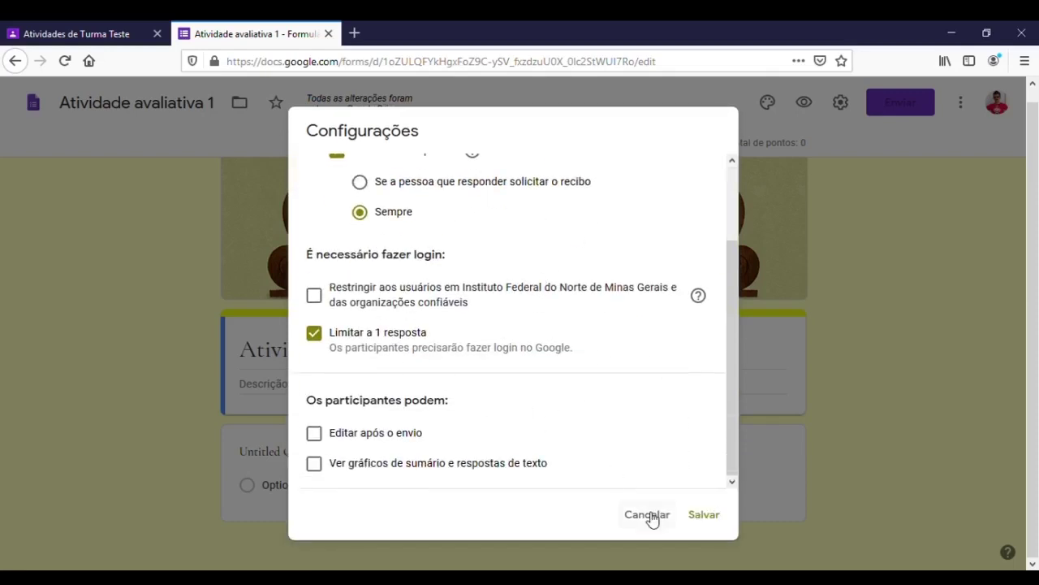
pyautogui.scroll(2, 353, 289)
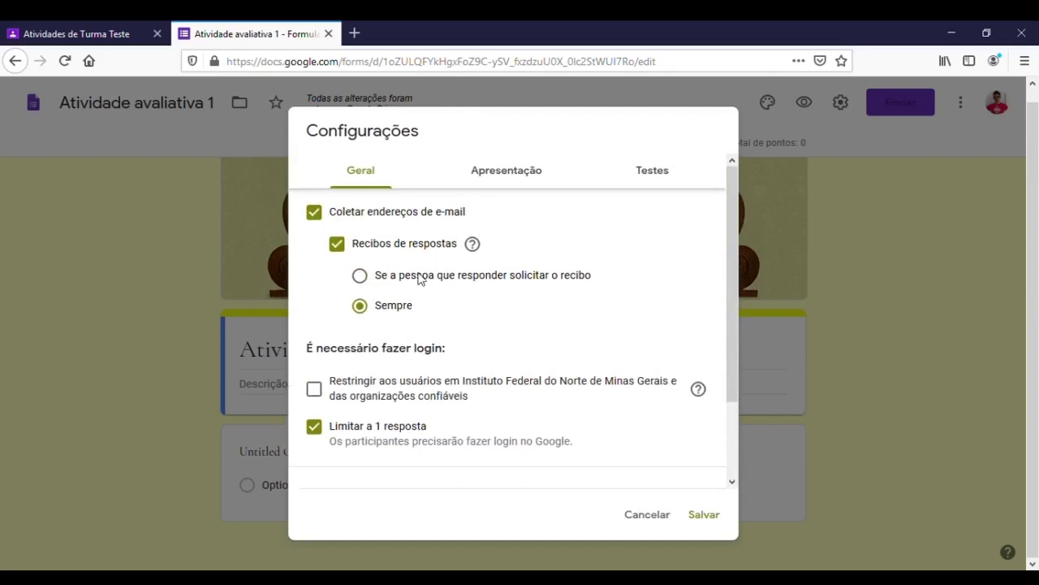
pyautogui.click(710, 522)
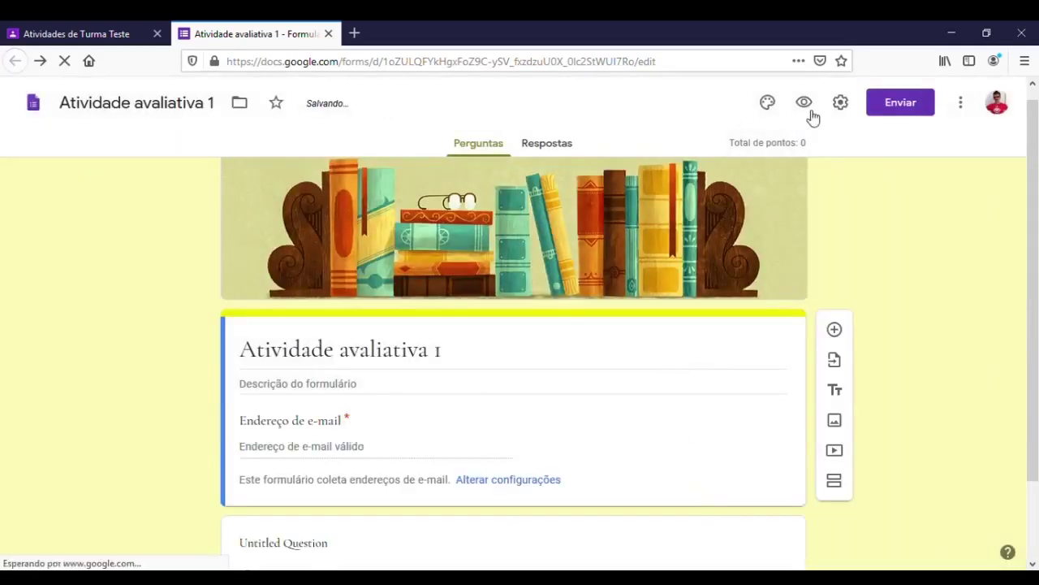
# - In the quiz settings, set grade release to "Posteriormente, depois da revisão manual"
pyautogui.click(841, 102)
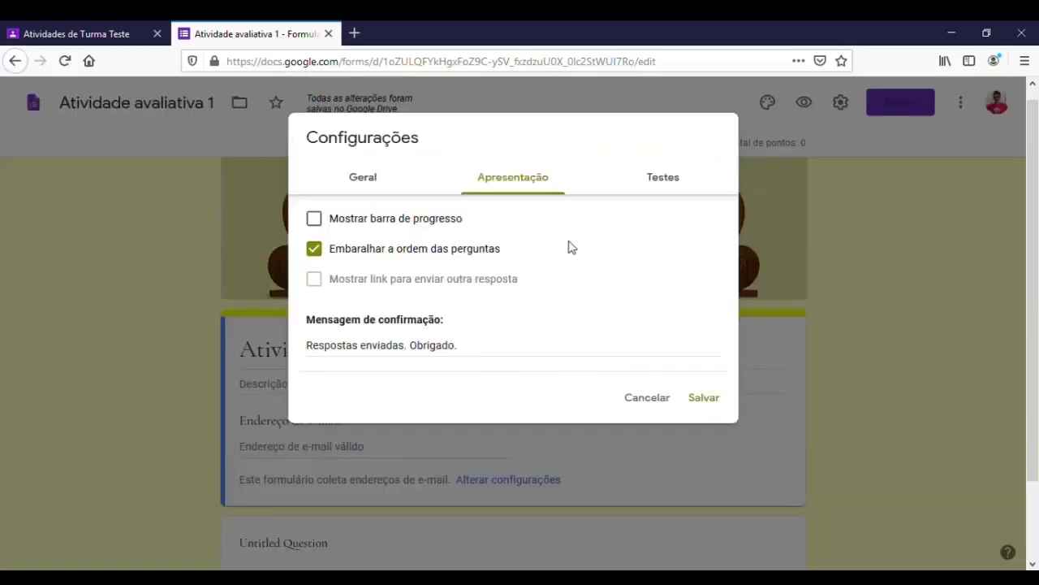
pyautogui.click(663, 182)
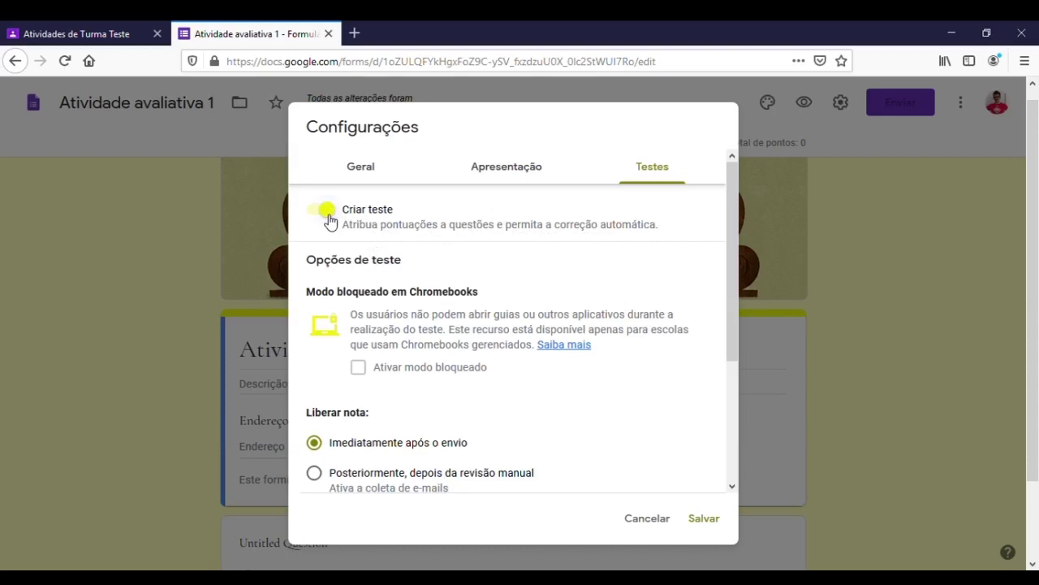
pyautogui.scroll(-4, 382, 268)
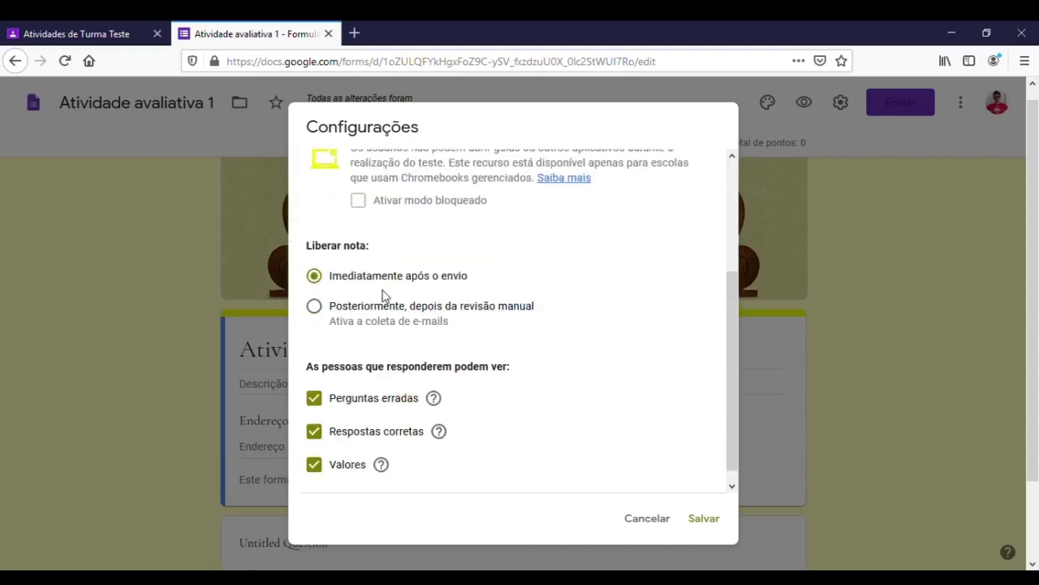
pyautogui.scroll(4, 406, 244)
pyautogui.scroll(-2, 429, 270)
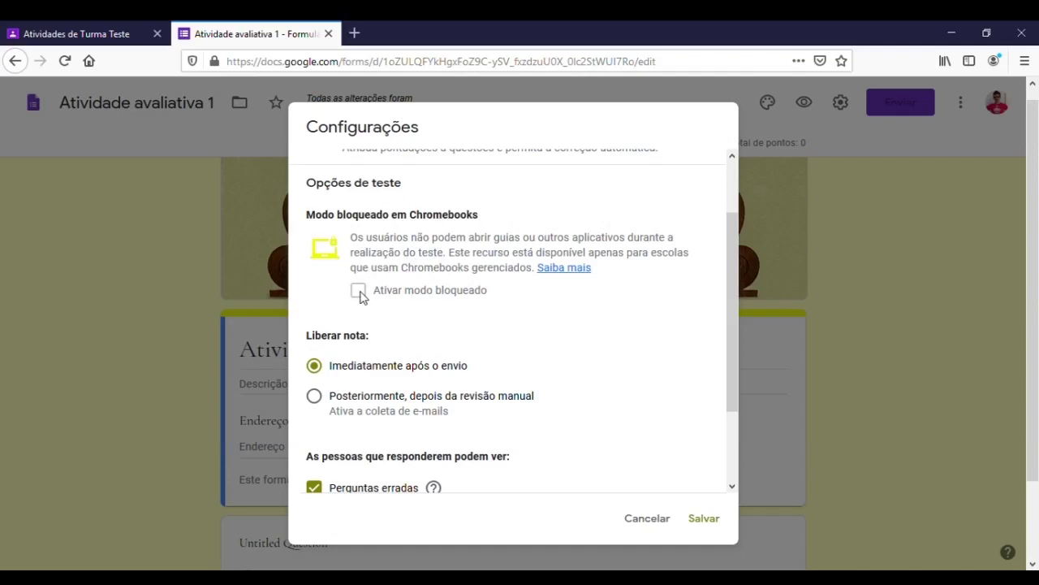
pyautogui.scroll(-3, 360, 295)
pyautogui.click(323, 296)
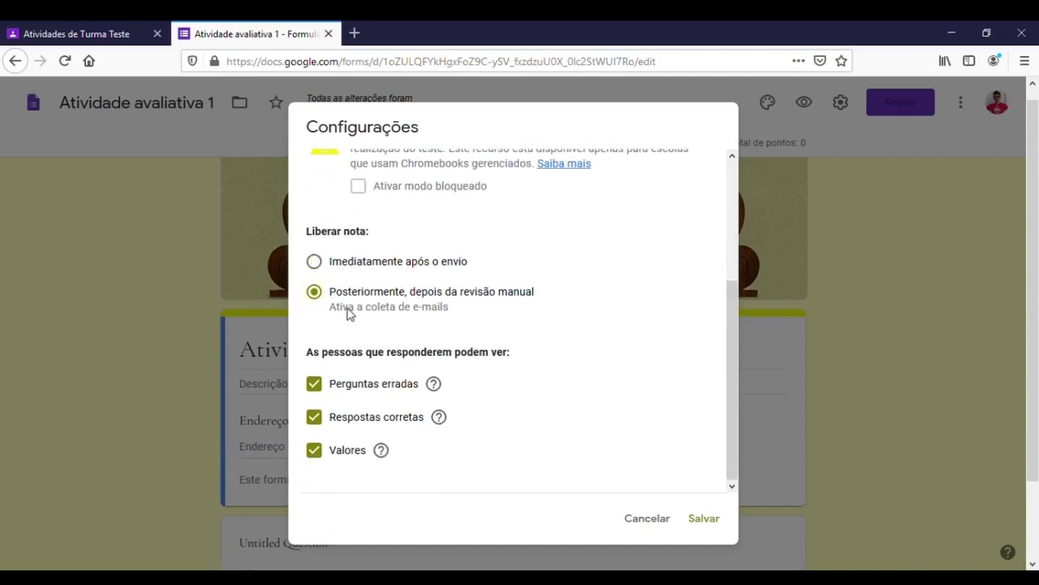
pyautogui.click(322, 267)
pyautogui.click(315, 293)
pyautogui.scroll(3, 394, 325)
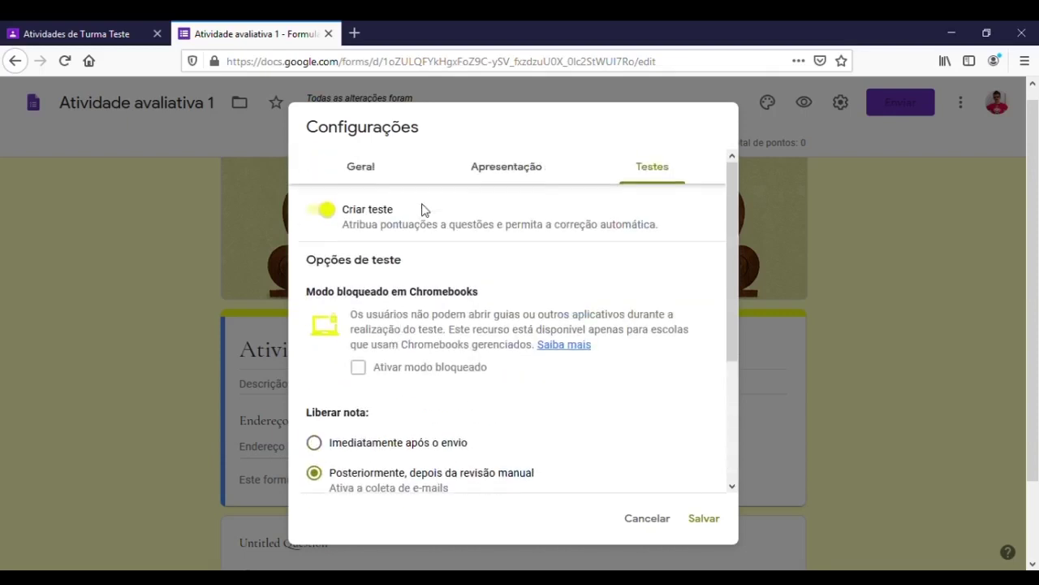
# - Check the e-mail collection setting against the quiz options, keep all respondent visibility options enabled, and save the settings
pyautogui.click(381, 176)
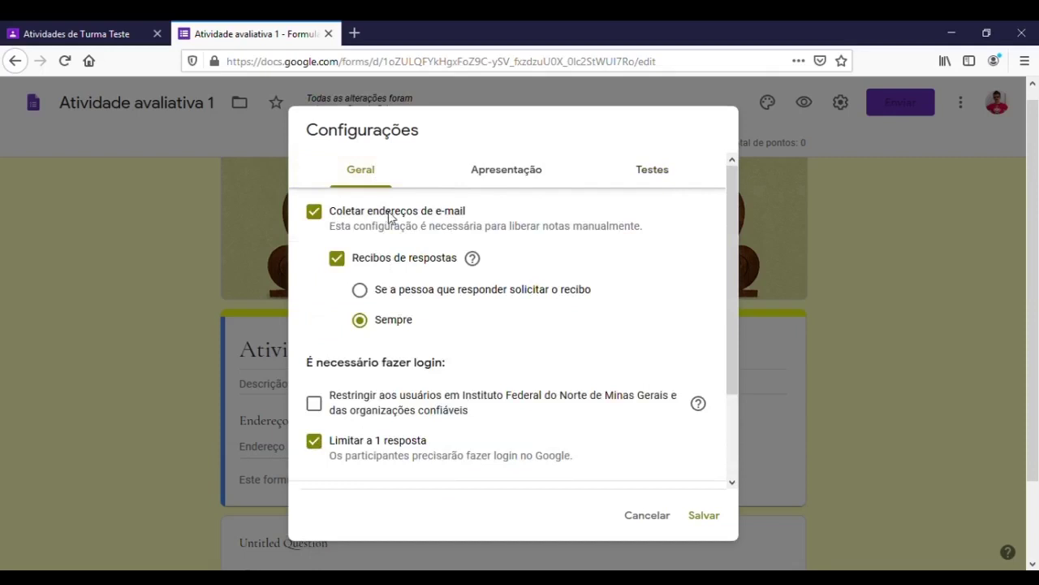
pyautogui.click(644, 169)
pyautogui.scroll(-3, 382, 379)
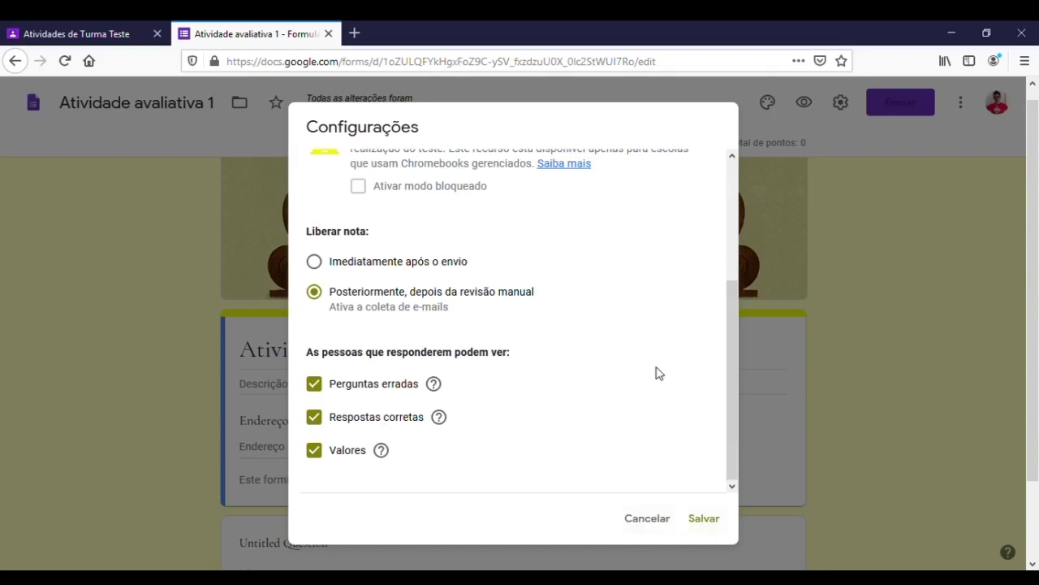
pyautogui.click(704, 519)
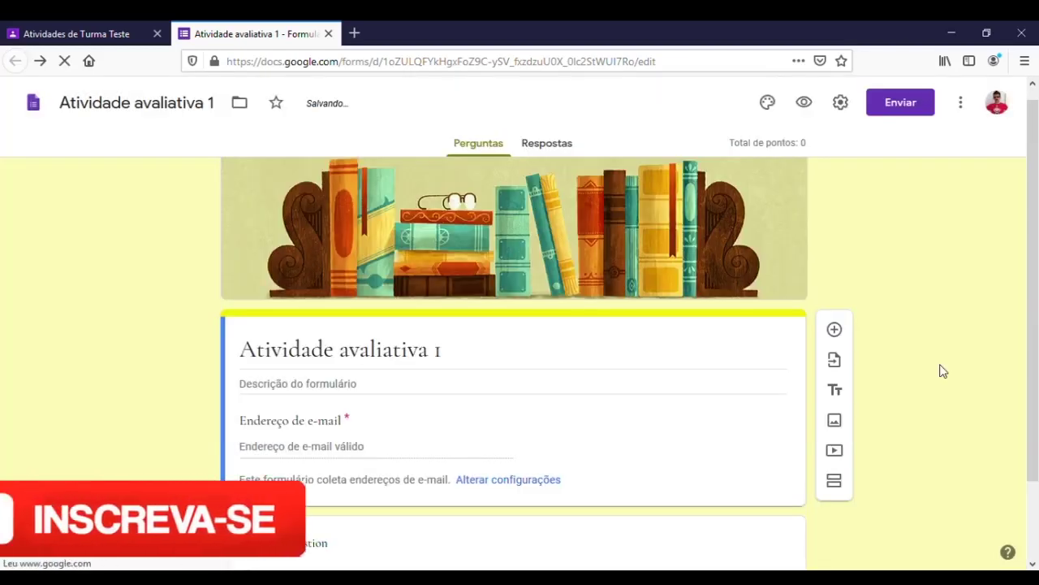
pyautogui.scroll(-2, 935, 362)
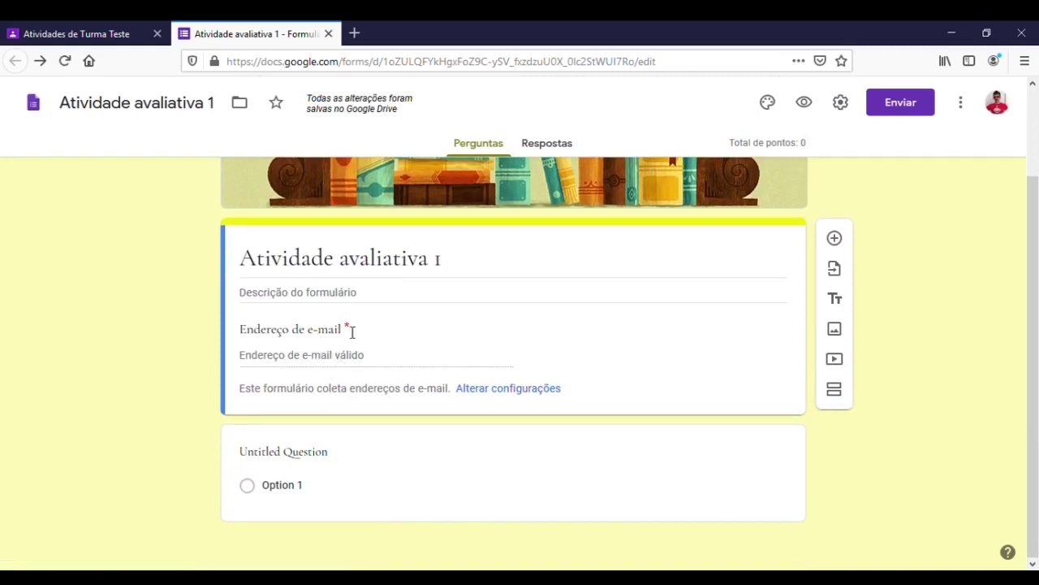
pyautogui.moveTo(348, 329); pyautogui.dragTo(355, 331)
pyautogui.click(417, 331)
# - Turn the untitled question into a required "Resposta curta" question titled "Nome"
pyautogui.moveTo(337, 113)
pyautogui.click(474, 467)
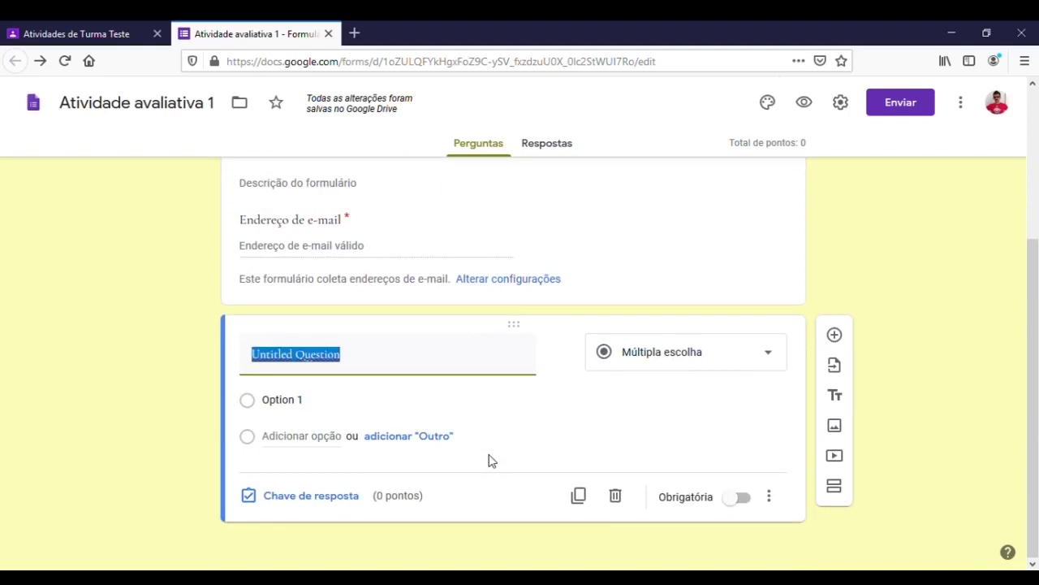
pyautogui.write('Nome')
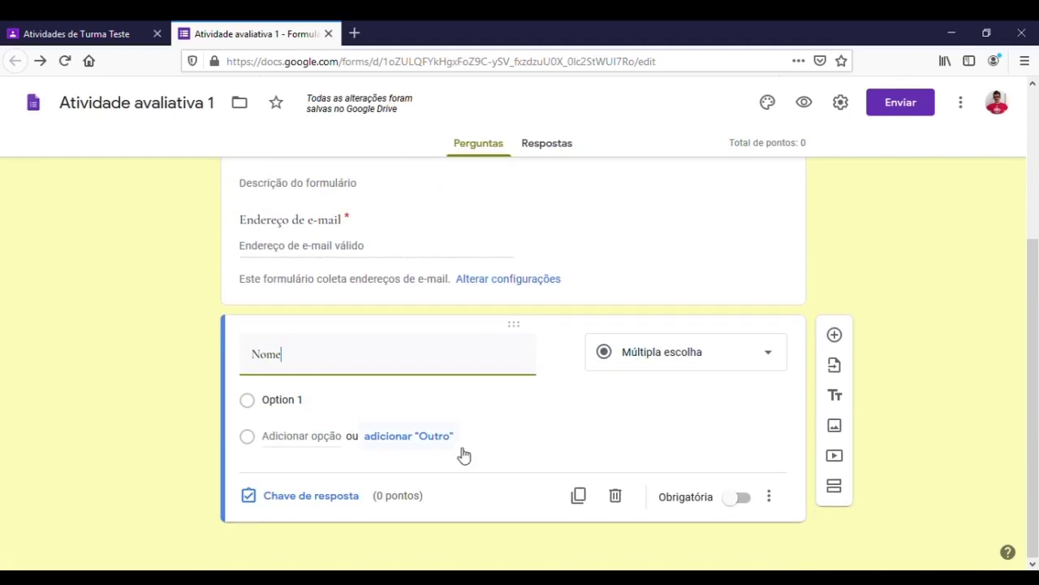
pyautogui.click(659, 362)
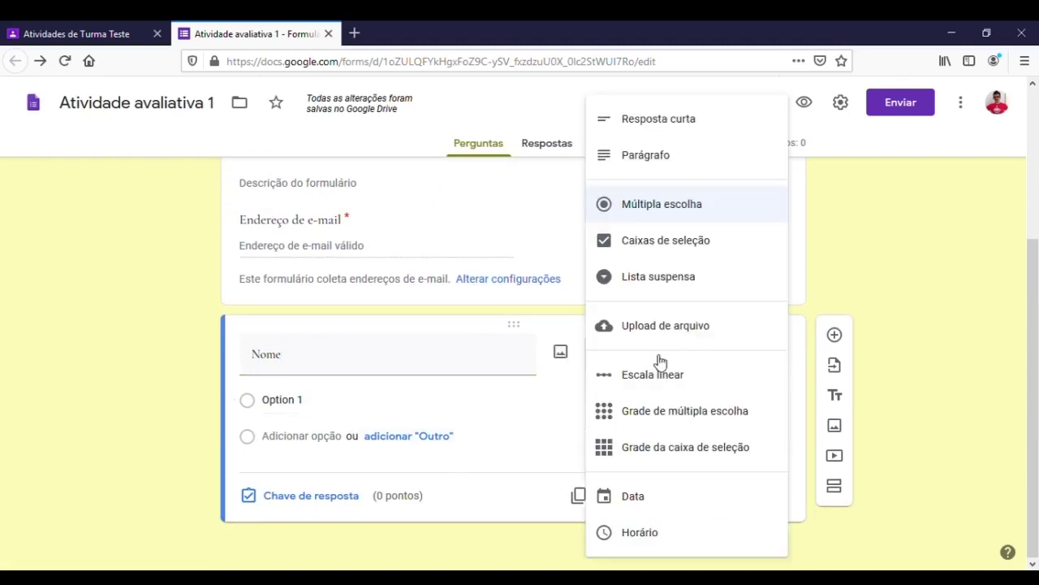
pyautogui.click(688, 124)
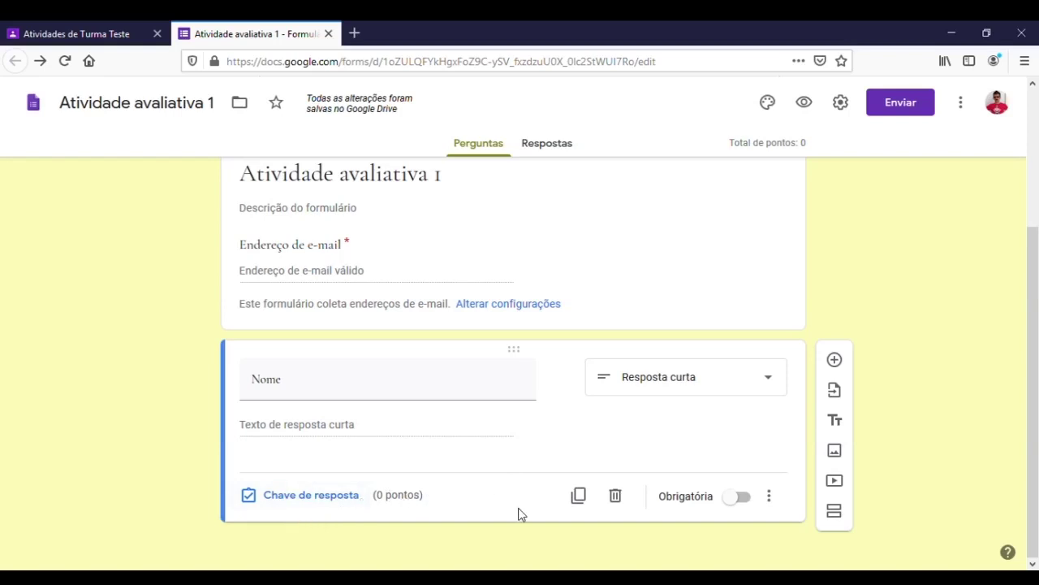
pyautogui.click(742, 503)
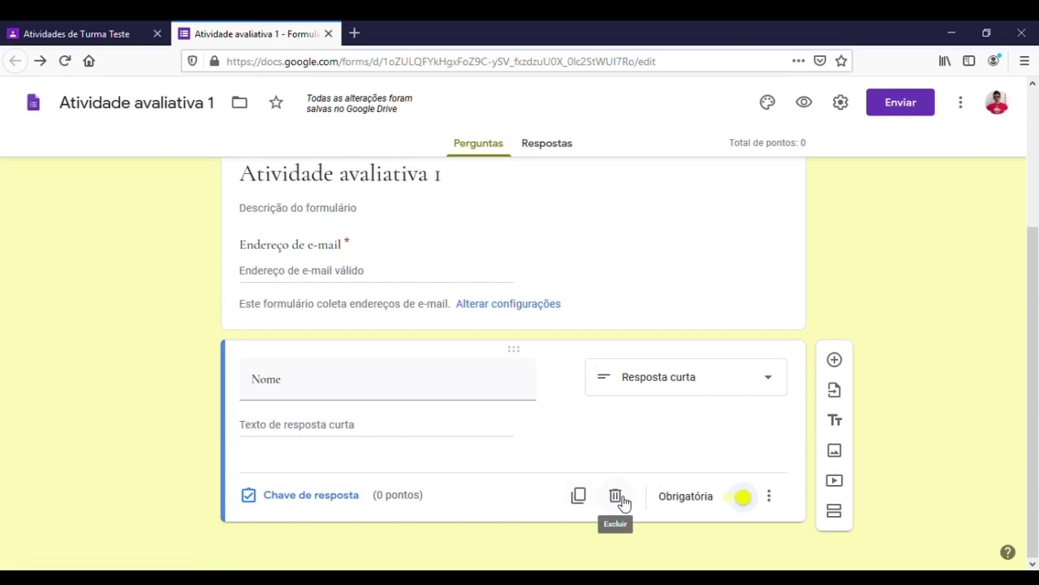
# - Add a new "Múltipla escolha" question titled "Qual foi o ano de colonização do Brasil?"
pyautogui.click(836, 360)
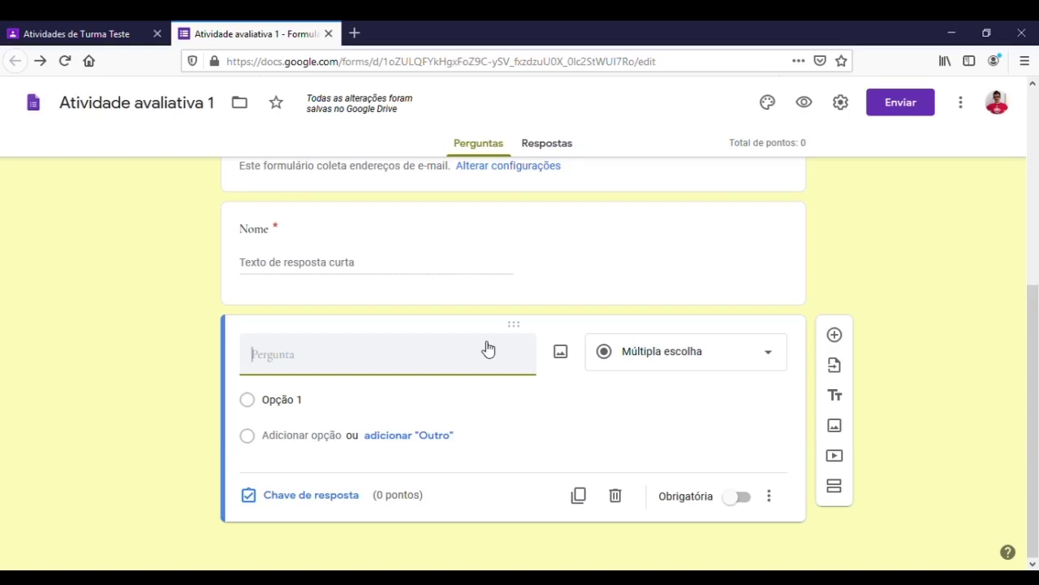
pyautogui.write('Qual foi o ano de colonização do Brasil?')
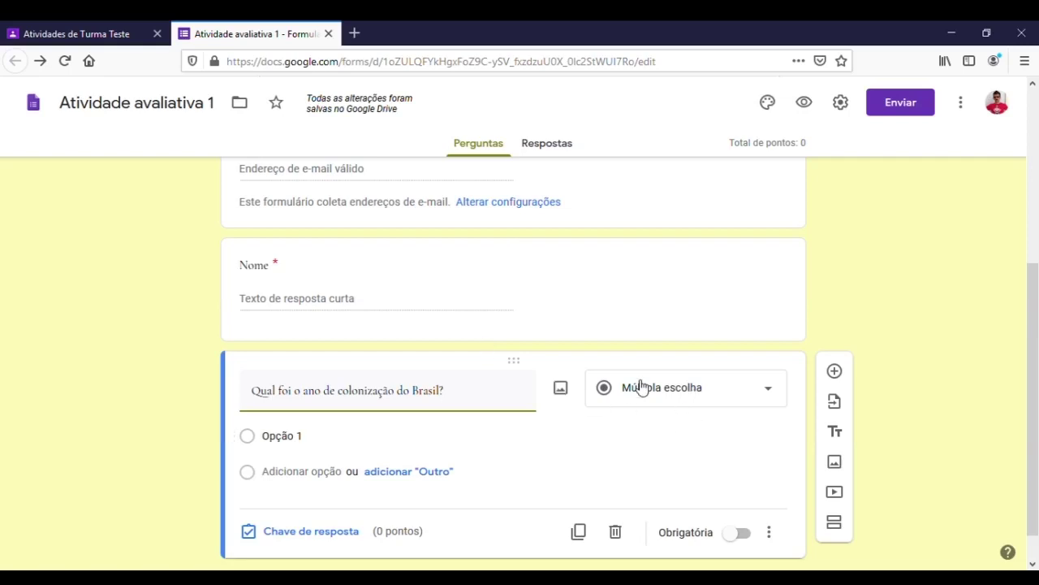
# - Search Google images for "colonização do brasil" and insert the first result, the painting of ships and boats landing, into the question
pyautogui.click(562, 393)
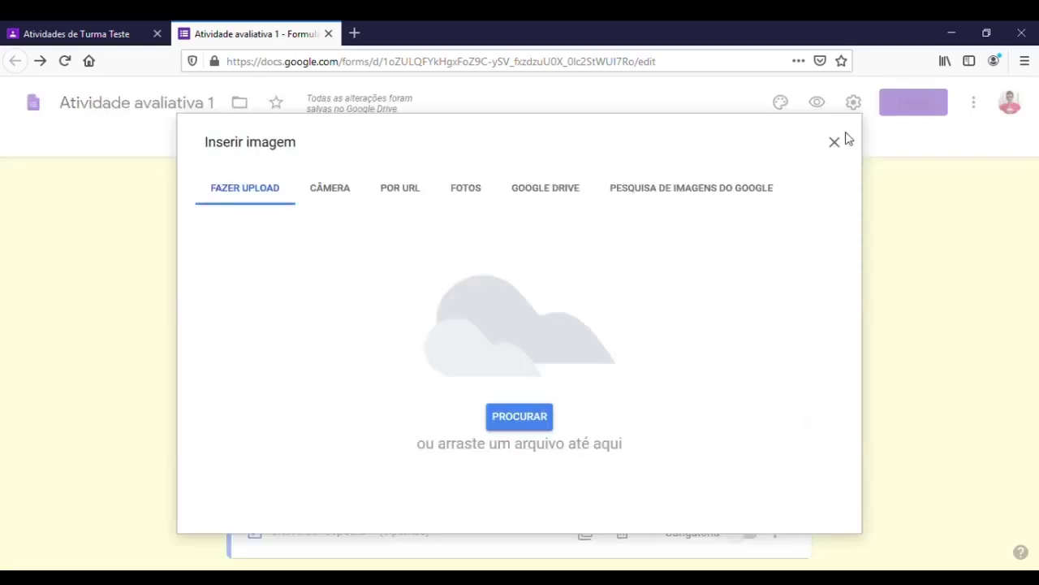
pyautogui.click(834, 143)
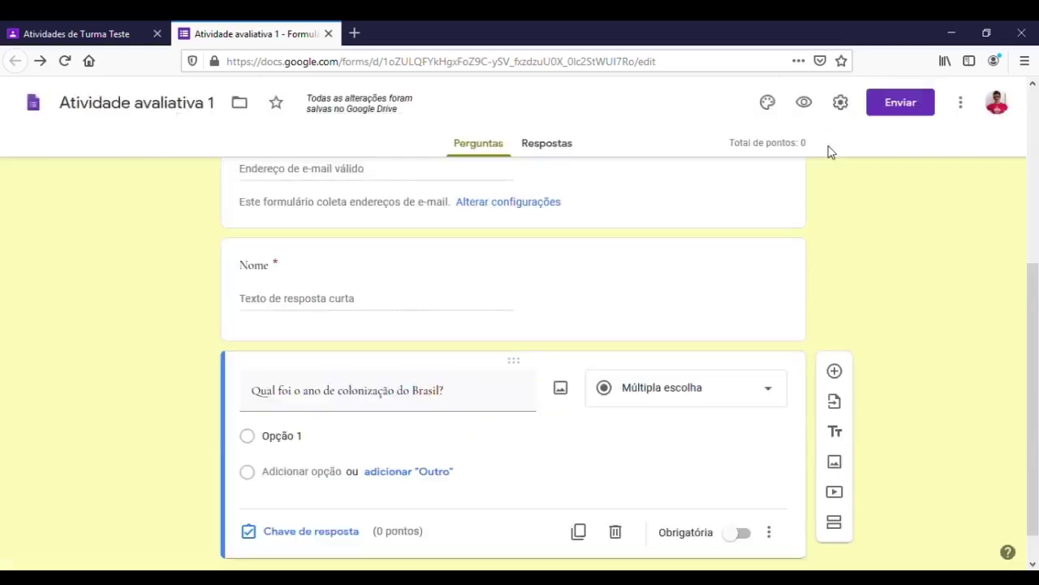
pyautogui.click(562, 390)
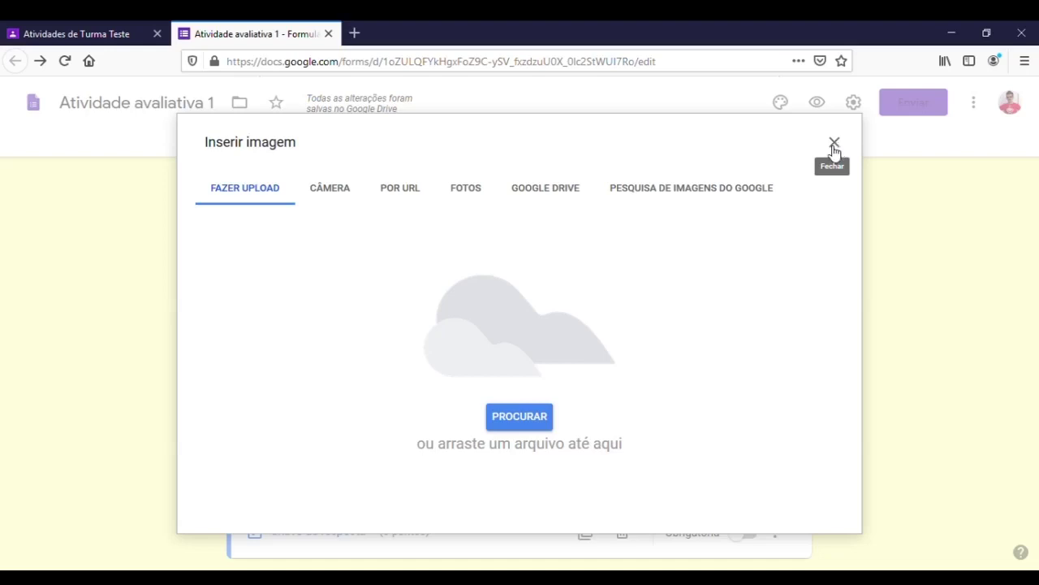
pyautogui.click(722, 194)
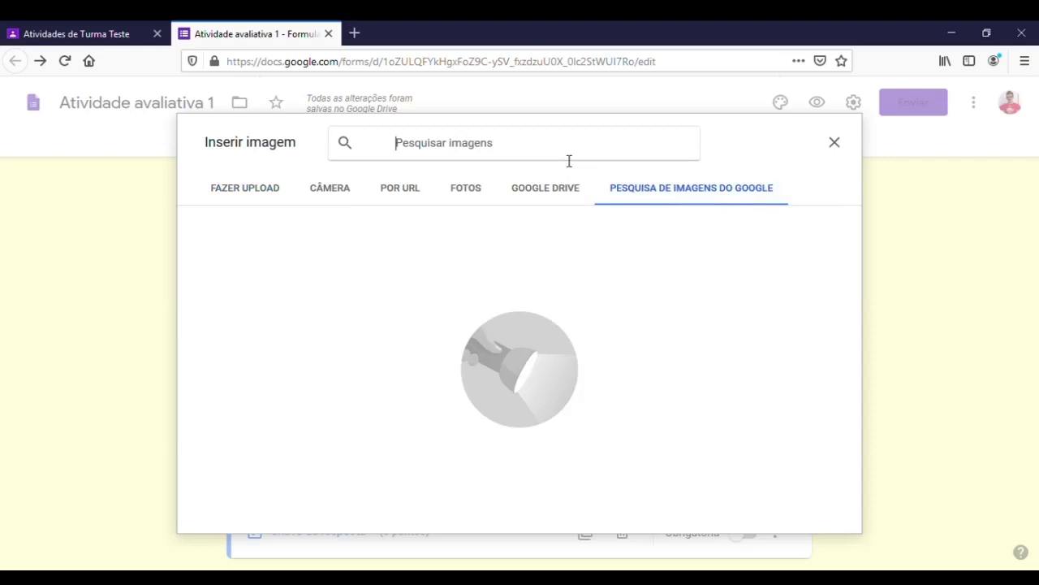
pyautogui.write('colonização do brasil')
pyautogui.press('Return')
pyautogui.click(289, 270)
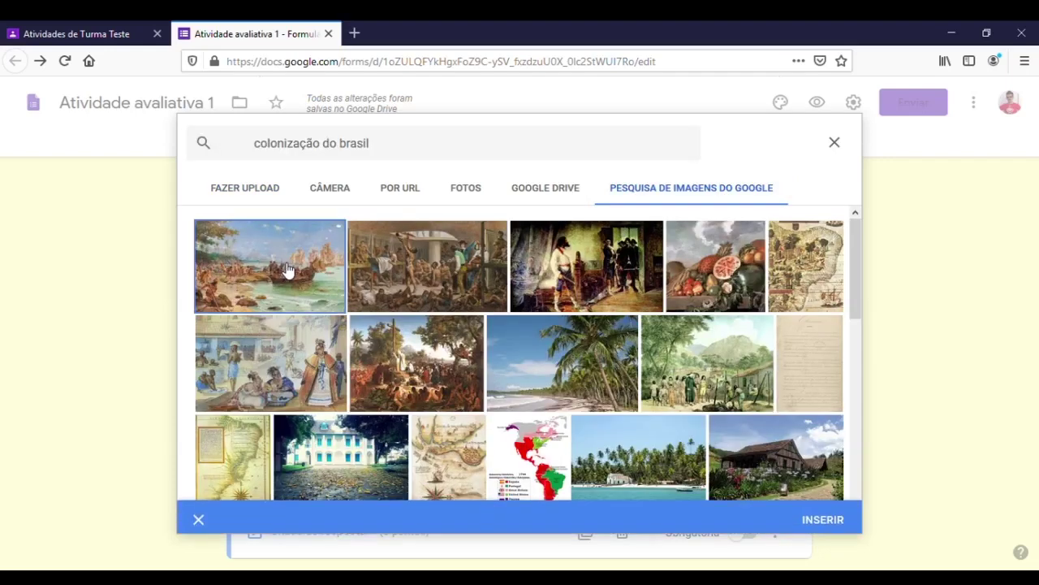
pyautogui.click(826, 516)
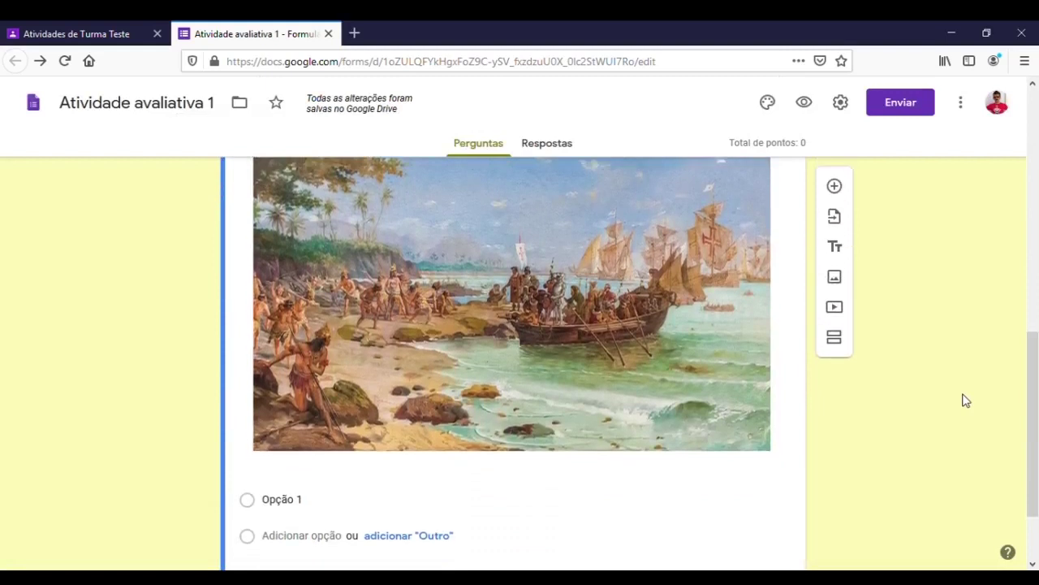
# - Give the colonization question the answer options 1492, 1500, 1600 and 2020, and make it required
pyautogui.scroll(-2, 1000, 395)
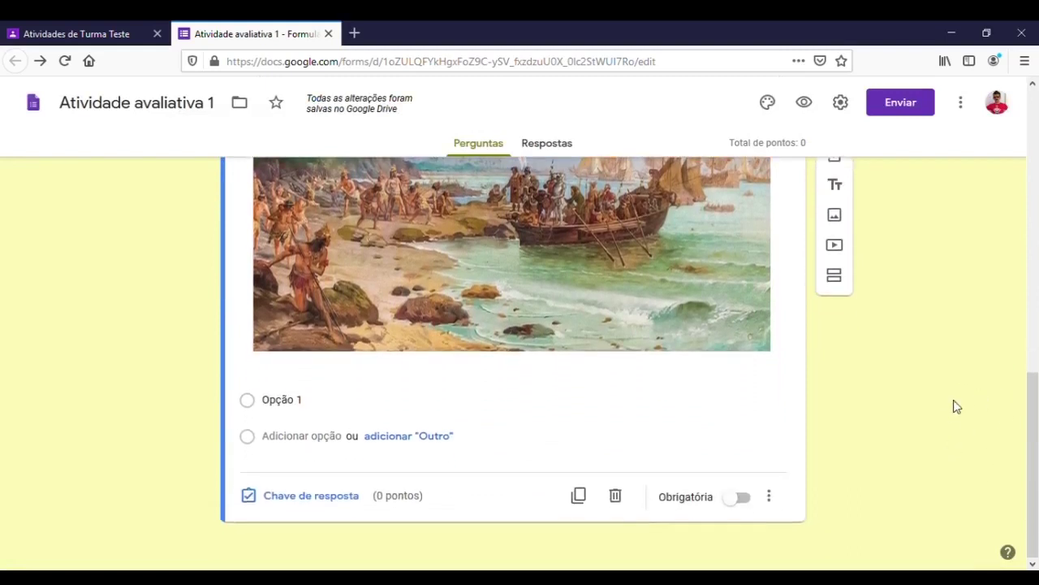
pyautogui.click(318, 409)
pyautogui.write('1492')
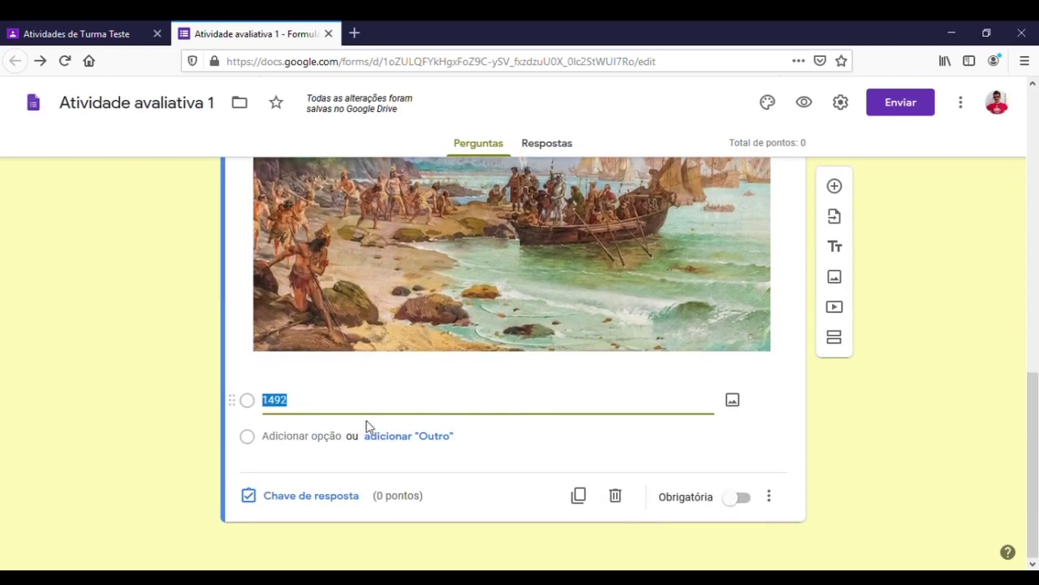
pyautogui.click(301, 442)
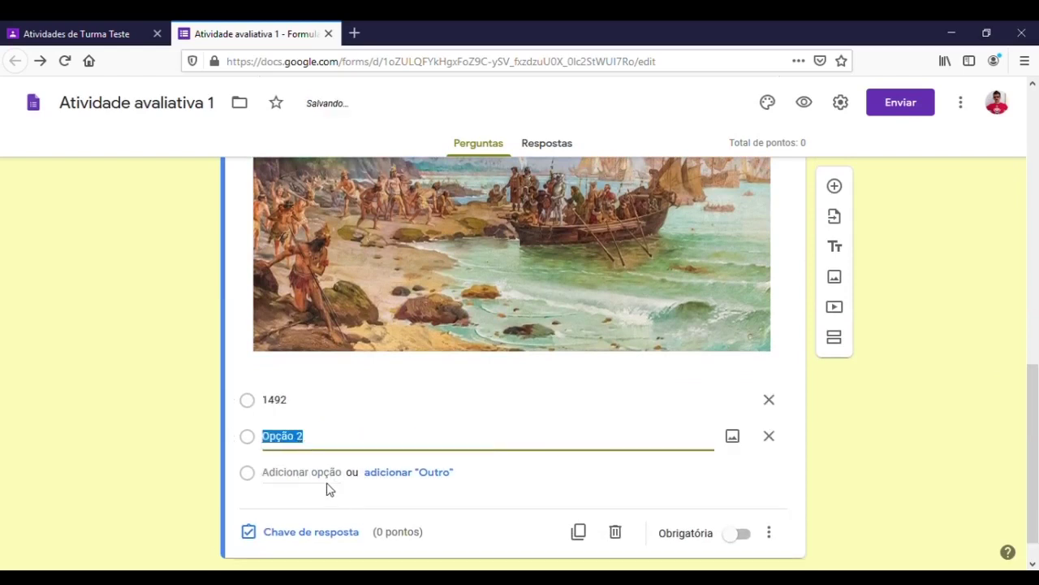
pyautogui.write('1500')
pyautogui.click(313, 482)
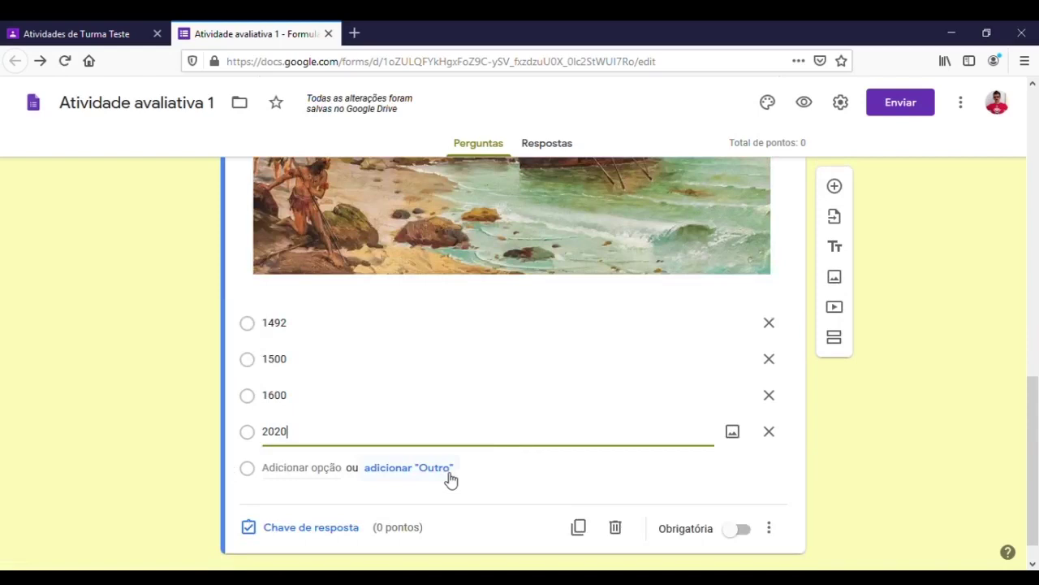
pyautogui.click(743, 529)
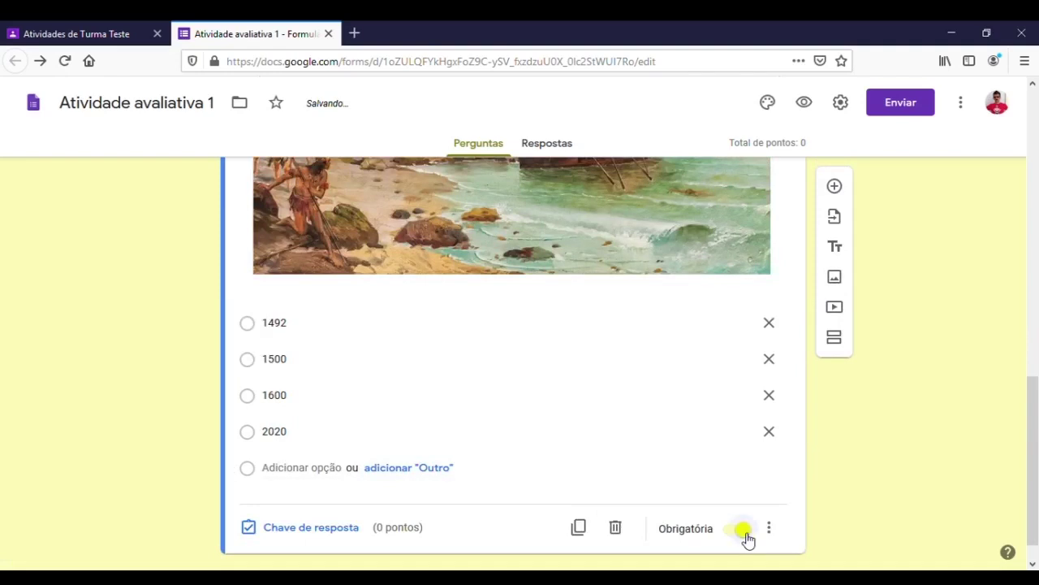
pyautogui.scroll(1, 847, 441)
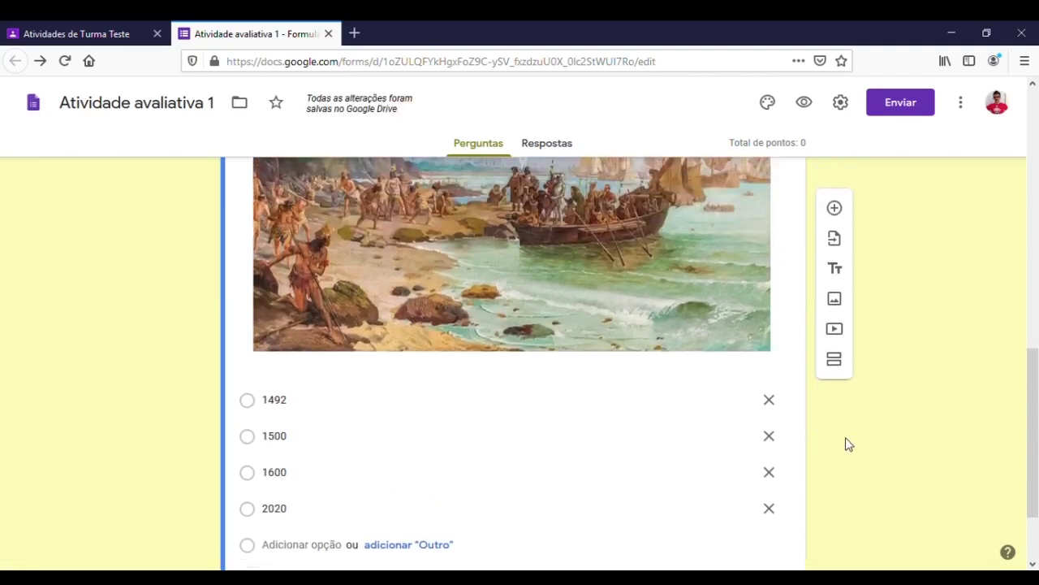
pyautogui.scroll(-1, 846, 445)
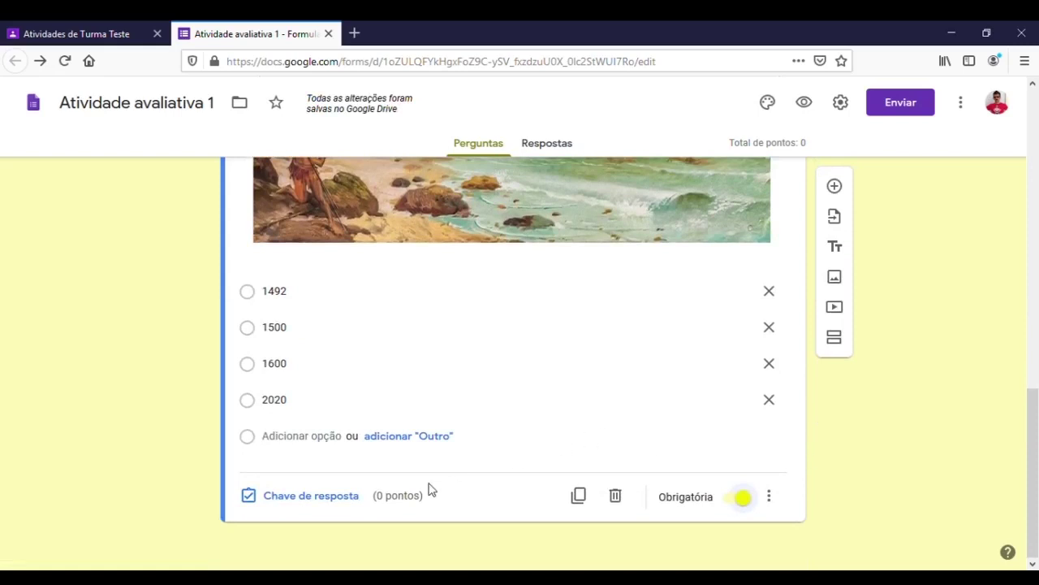
# - In the question's answer key, set its value to 5 points and mark 1500 as the correct answer
pyautogui.click(323, 505)
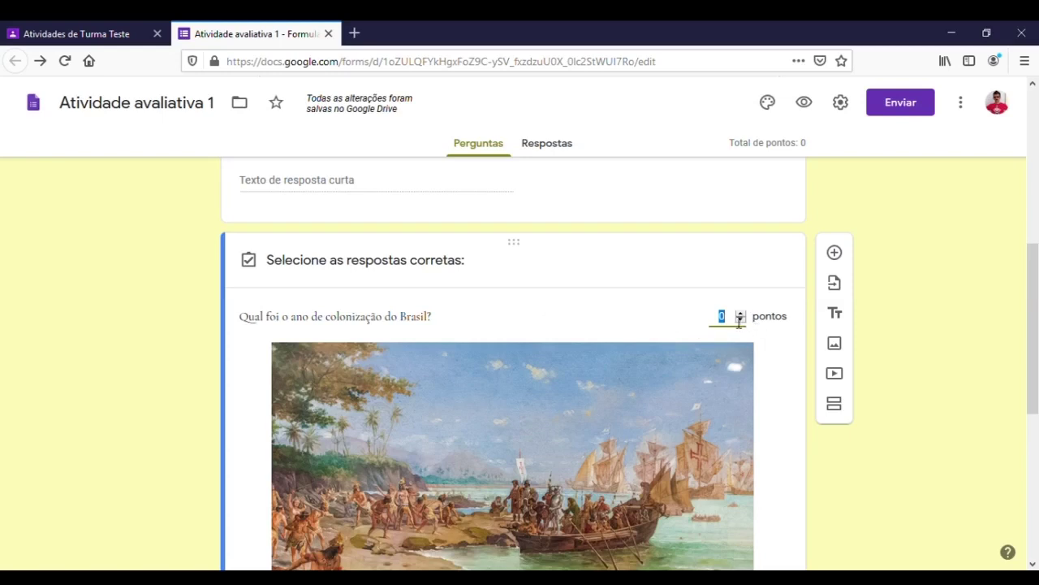
pyautogui.write('5')
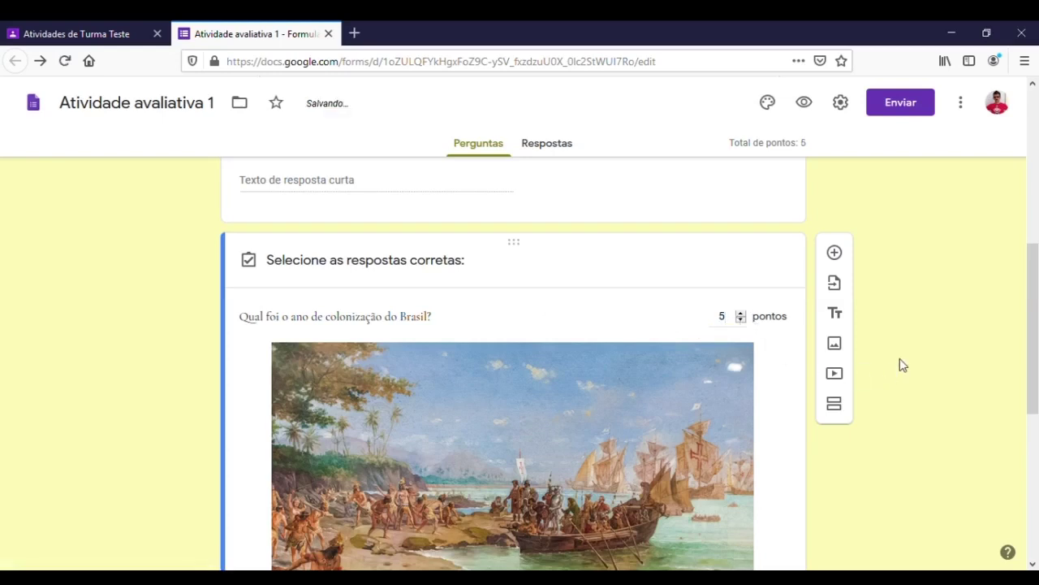
pyautogui.scroll(-5, 902, 365)
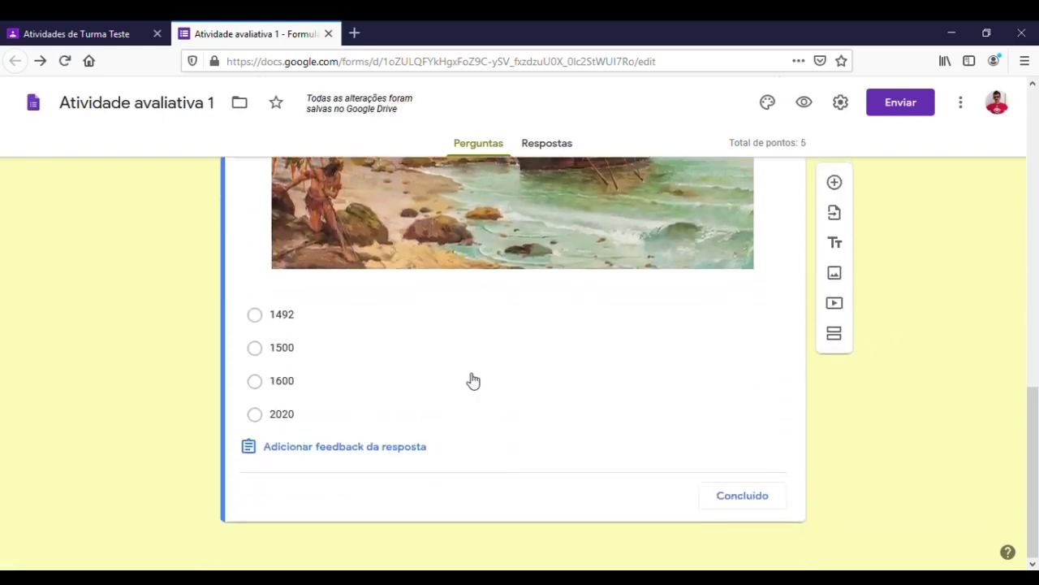
pyautogui.click(256, 351)
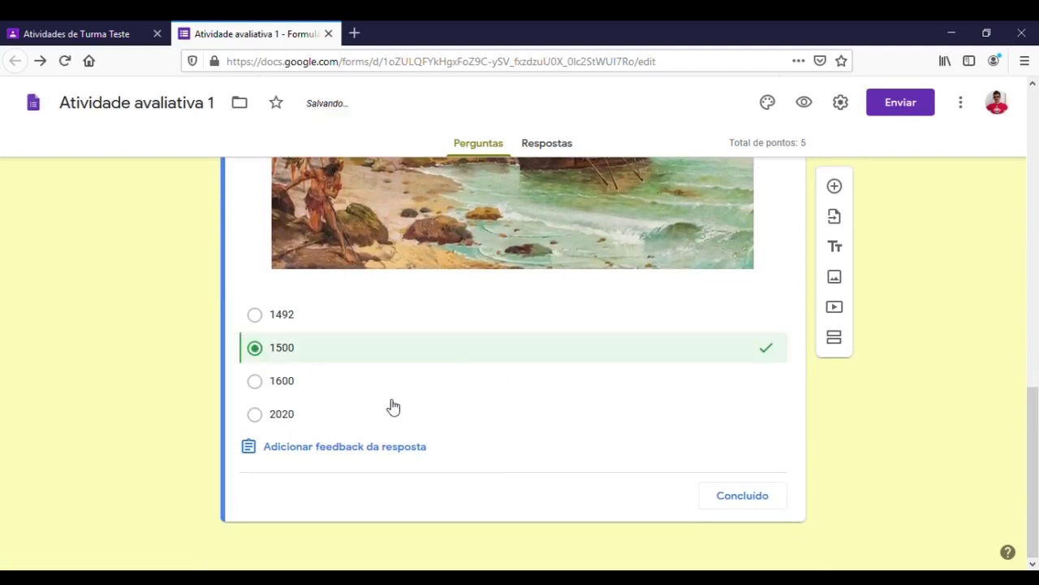
# - Enter the incorrect-answer feedback "Está no caminho certo mas deve estudar um pouco mais!" and look over its link fields without filling them
pyautogui.click(414, 453)
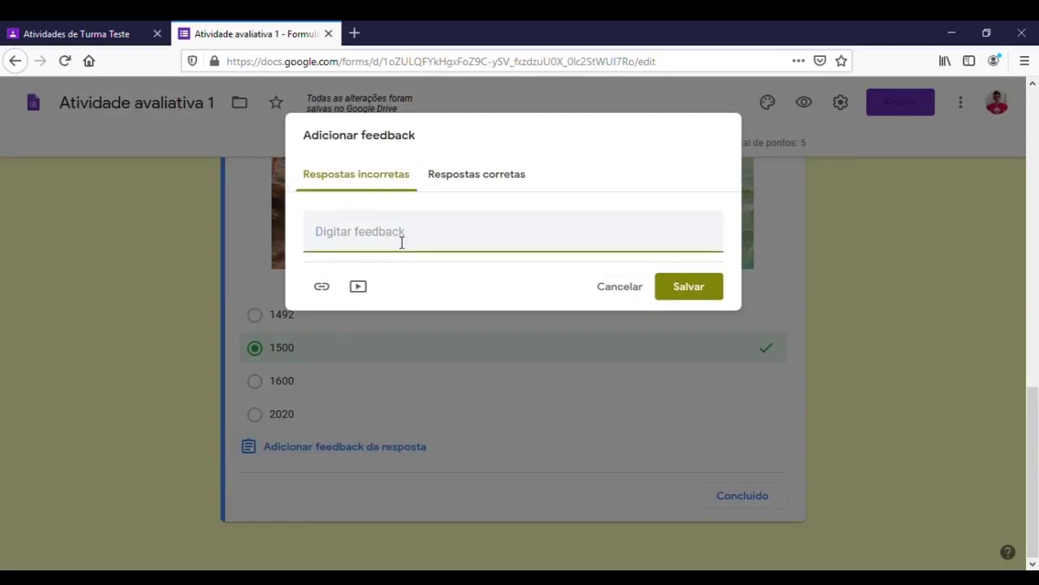
pyautogui.write('Está no caminho certo mas deve estudar um pouco mais!')
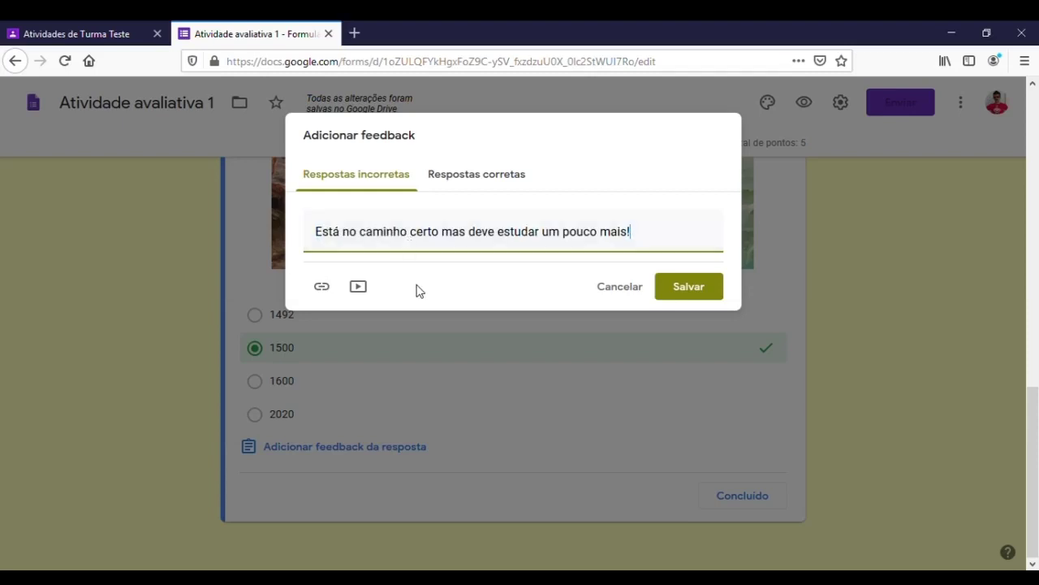
pyautogui.click(325, 289)
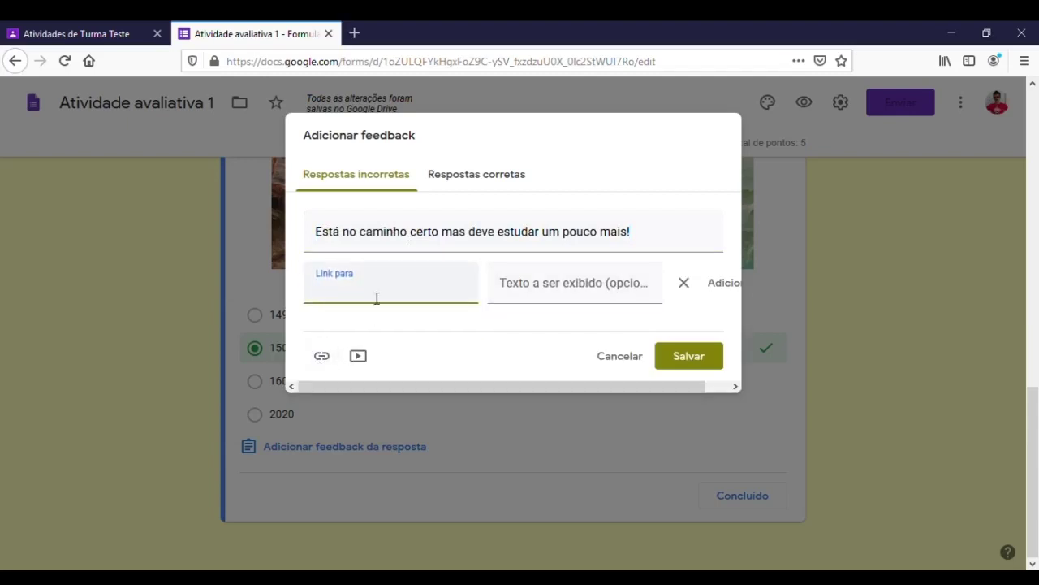
pyautogui.click(550, 287)
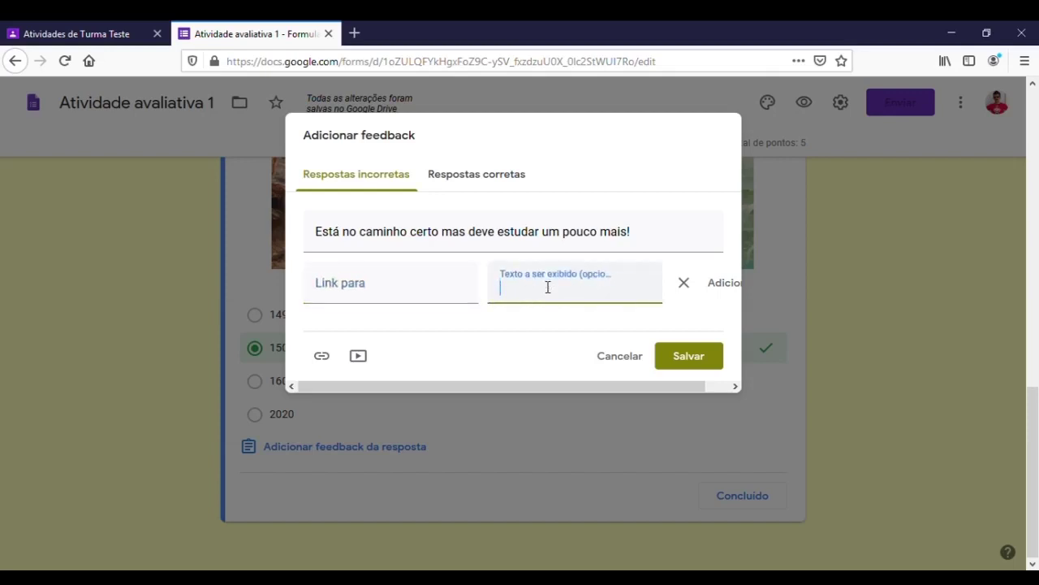
pyautogui.moveTo(621, 386); pyautogui.dragTo(648, 385)
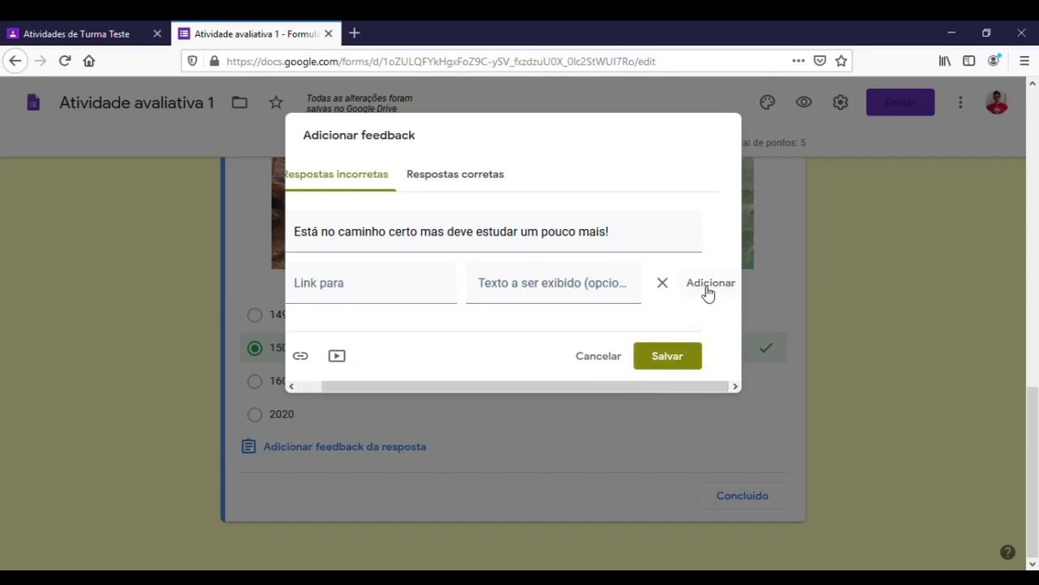
pyautogui.moveTo(613, 381); pyautogui.dragTo(493, 382)
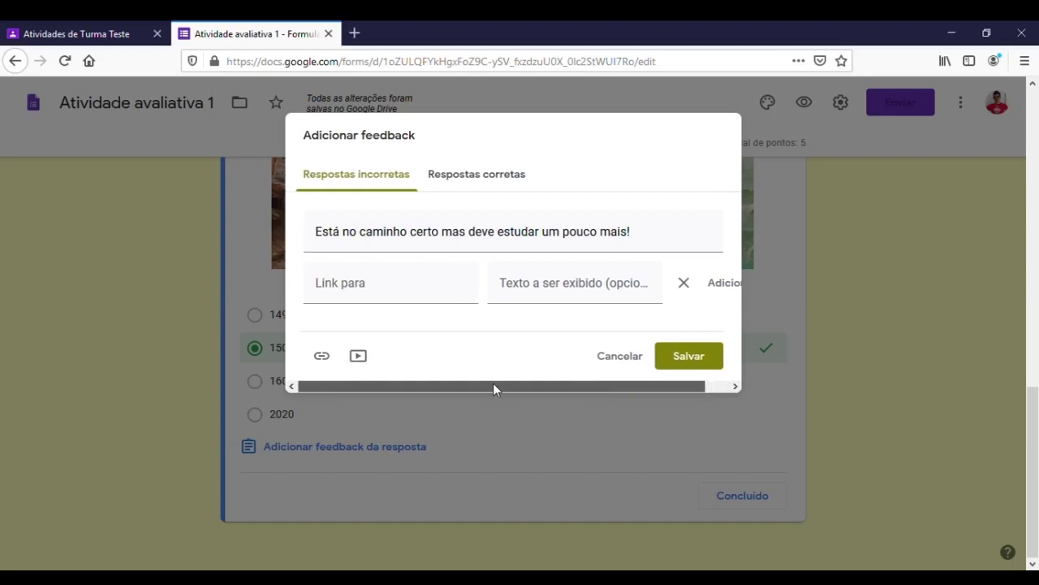
# - Search YouTube for "colonização do brasil", attach the video "Colonização no Brasil - Brasil Escola" to the incorrect-answer feedback, and save it
pyautogui.click(362, 363)
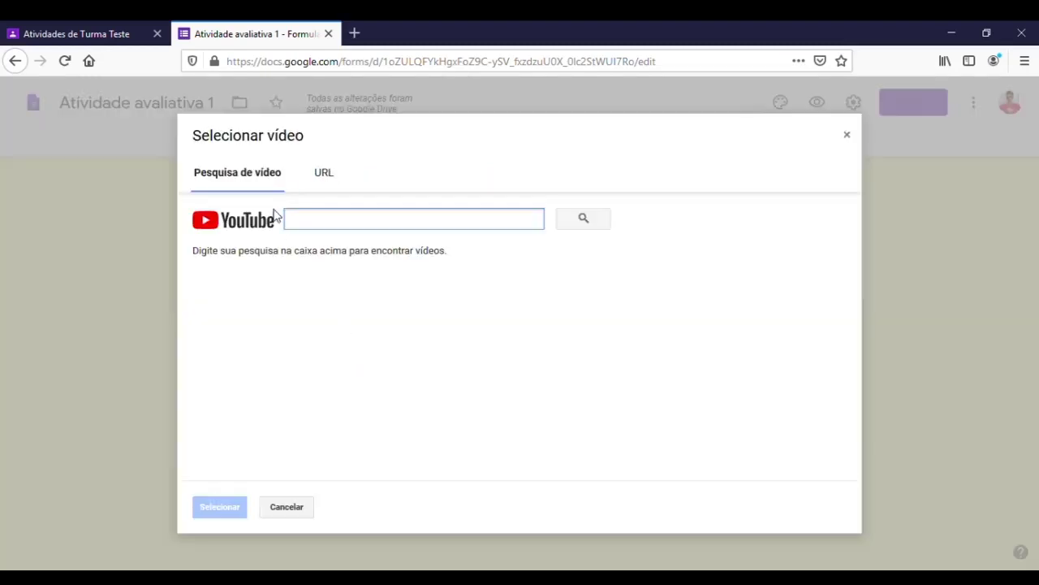
pyautogui.click(327, 175)
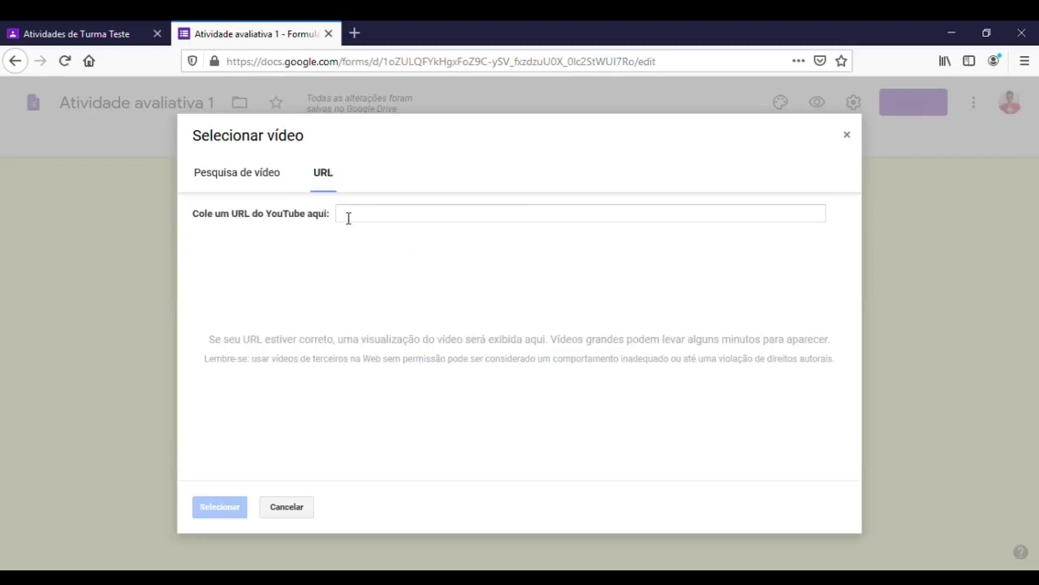
pyautogui.click(276, 180)
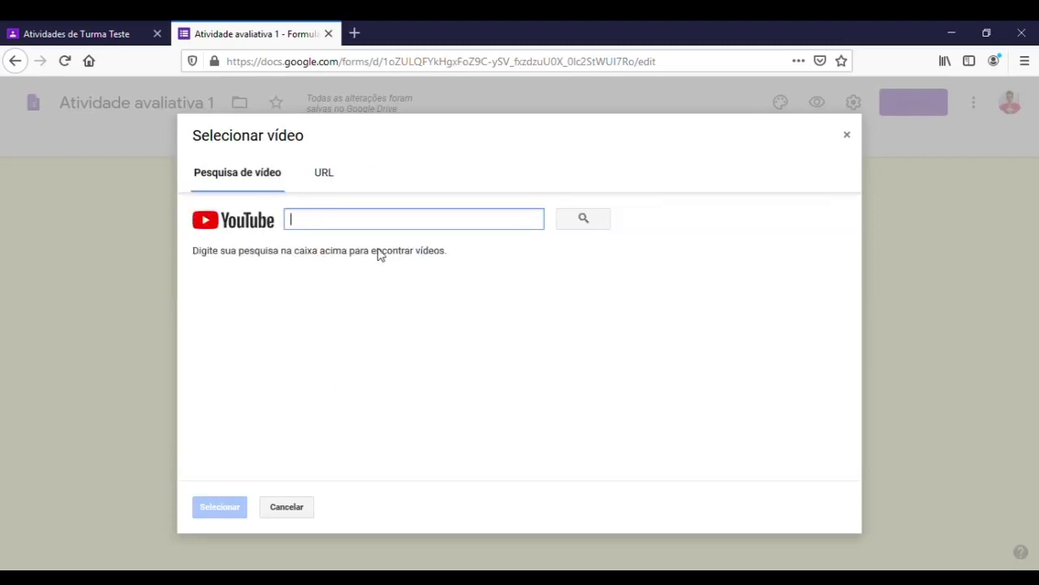
pyautogui.write('colonização do brasil')
pyautogui.press('Return')
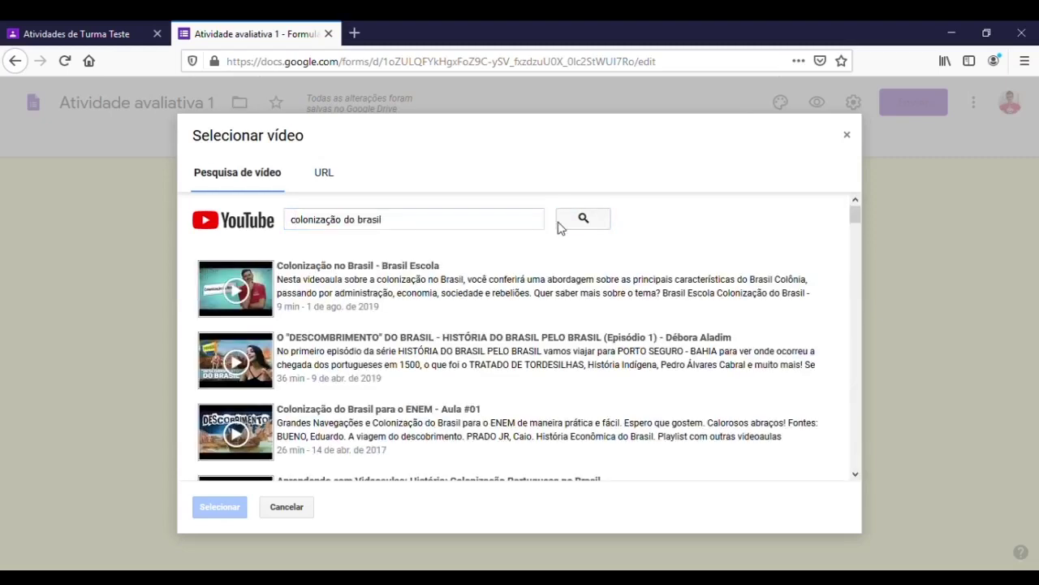
pyautogui.click(395, 269)
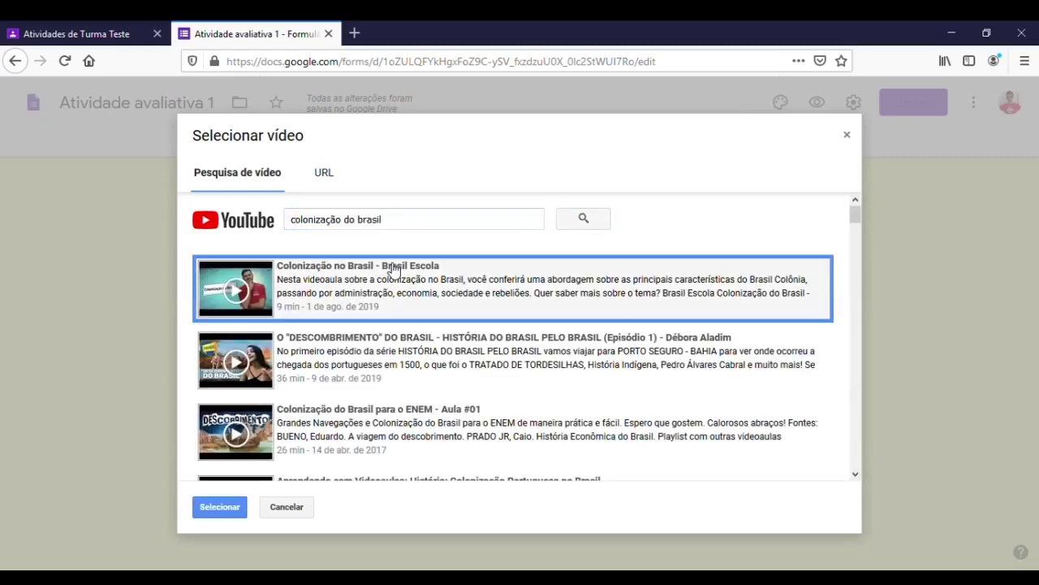
pyautogui.click(232, 510)
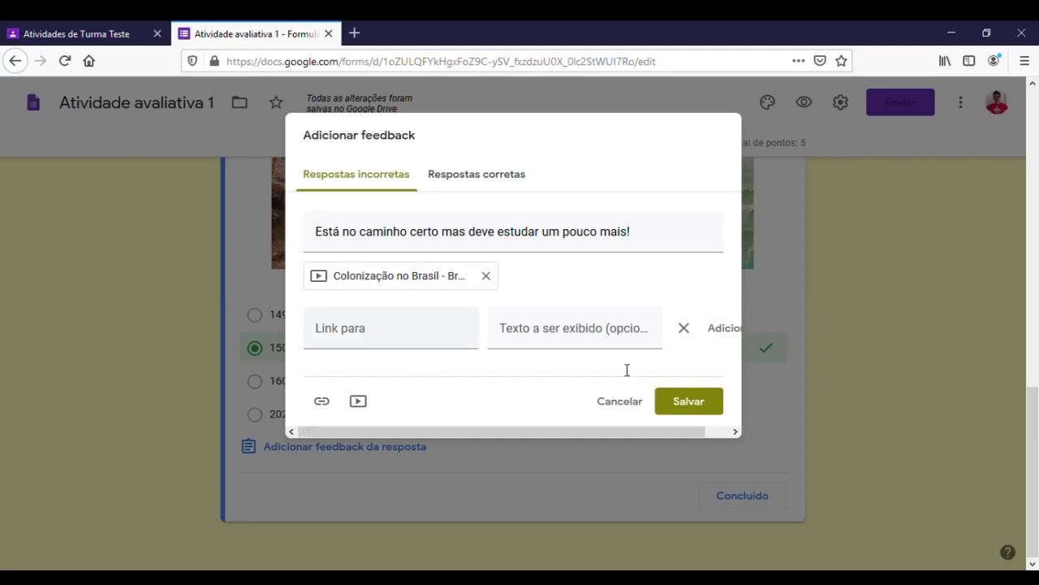
pyautogui.click(688, 401)
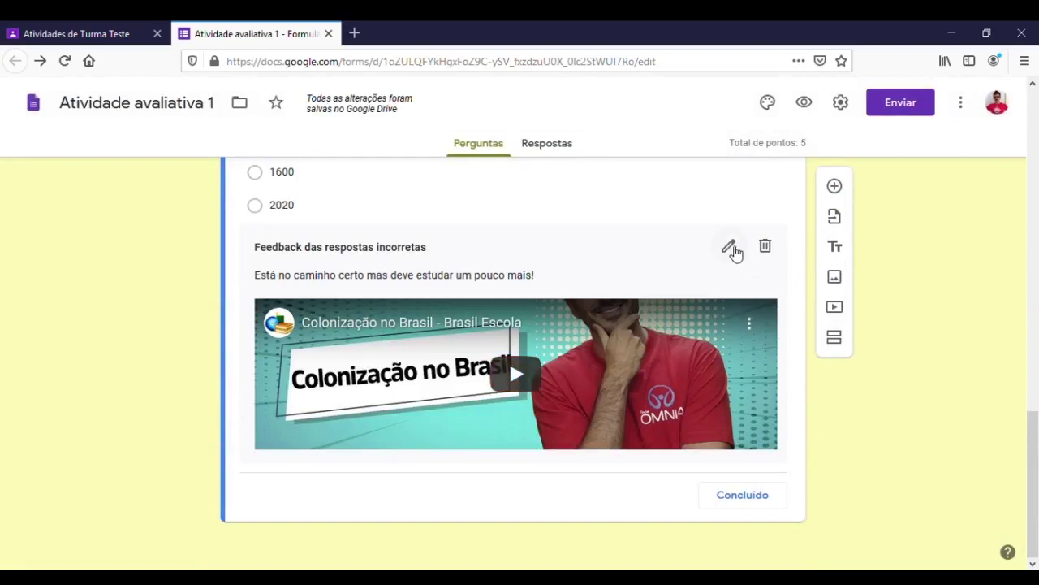
# - Add the correct-answer feedback "Que ótimo que você acertou. Continue estudando!" to the colonization question and save it without attaching a link or video
pyautogui.click(730, 247)
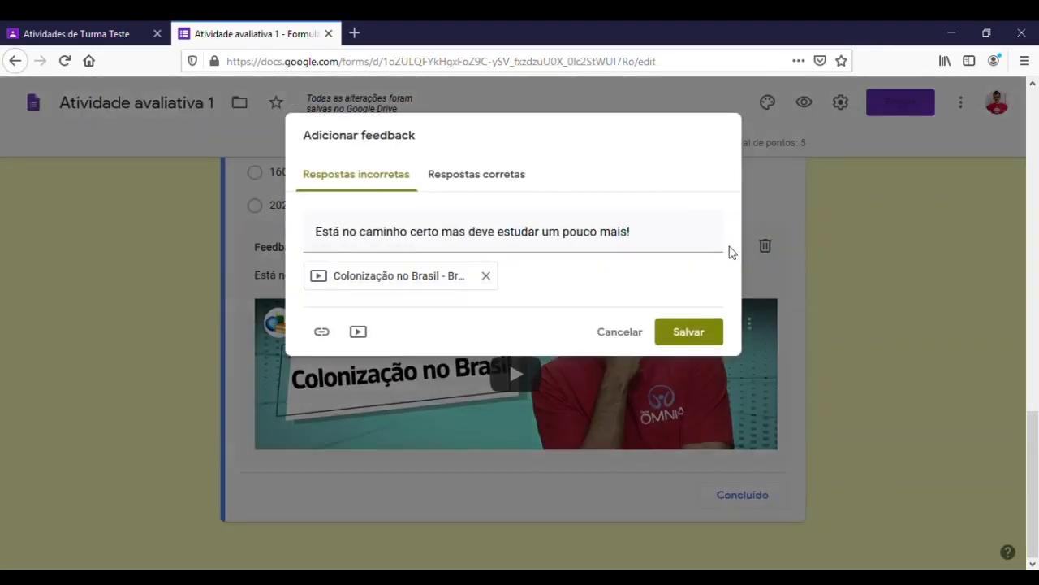
pyautogui.click(497, 175)
pyautogui.click(443, 243)
pyautogui.write('Que ótimo que você acertou. Continue estudando!')
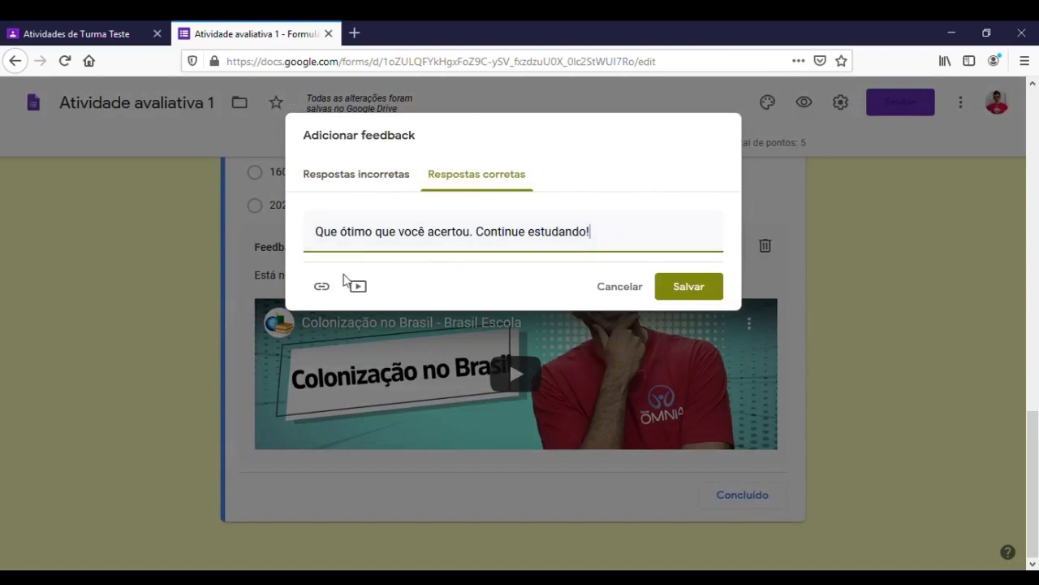
pyautogui.click(328, 289)
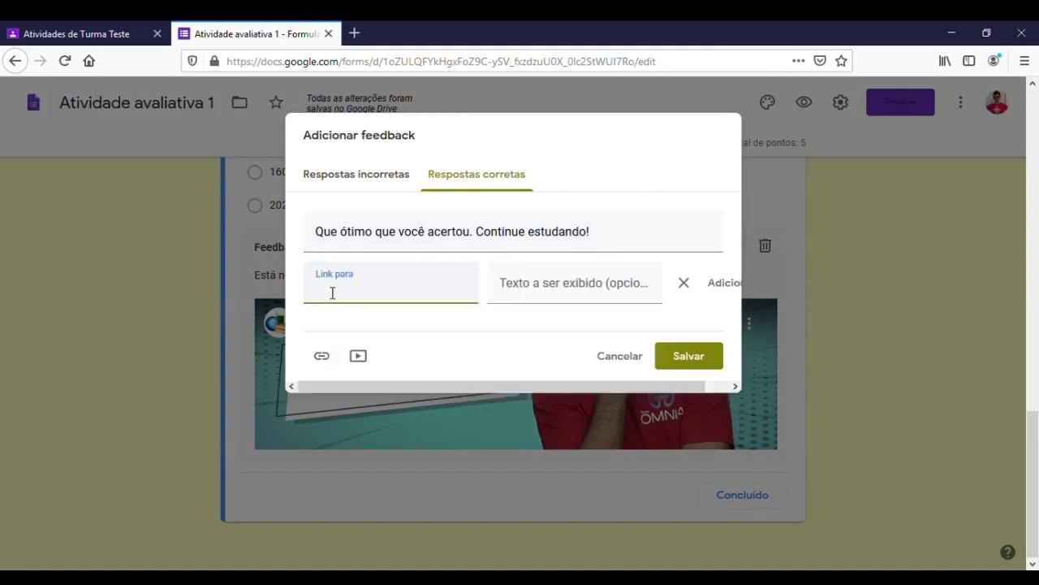
pyautogui.click(359, 356)
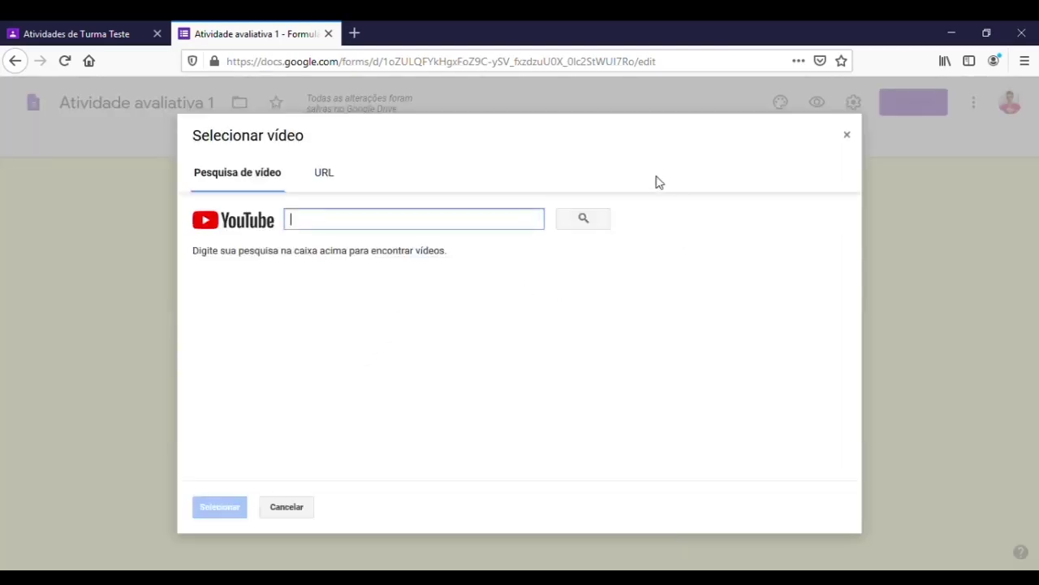
pyautogui.click(847, 135)
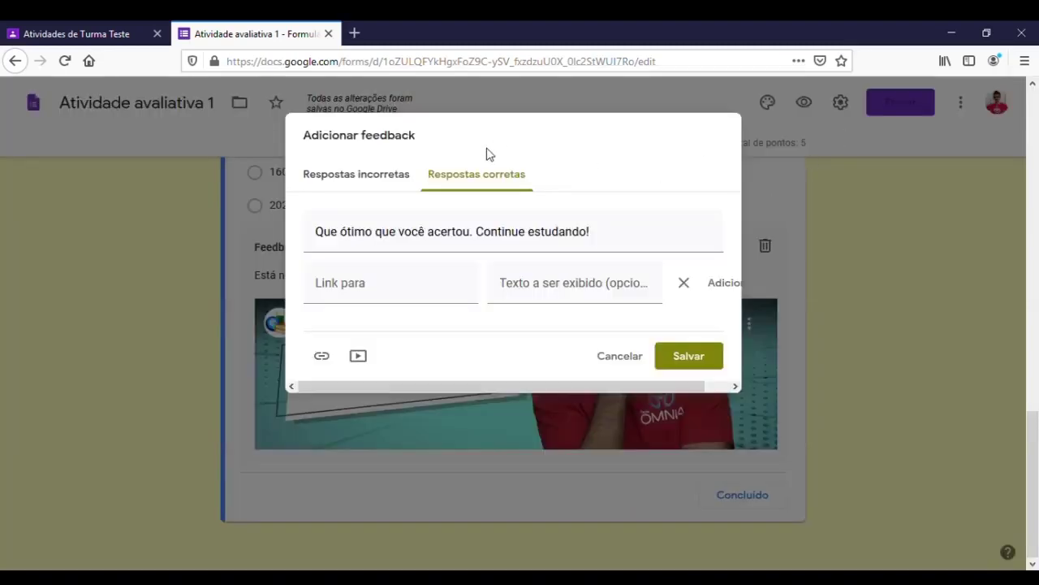
pyautogui.click(700, 362)
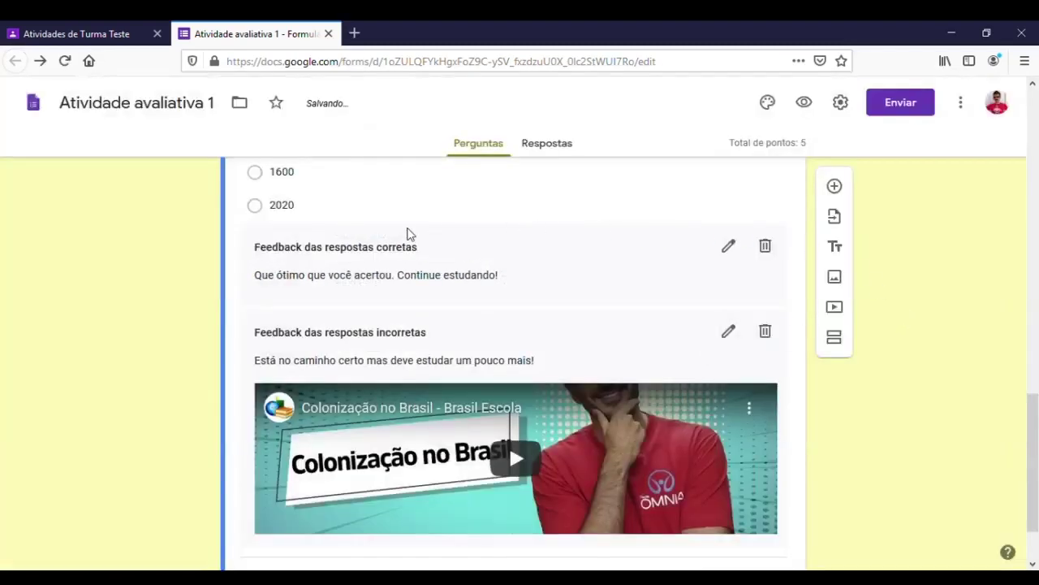
# - Review the feedback for correct and incorrect answers and finish editing the colonization question's answer key
pyautogui.scroll(-2, 487, 351)
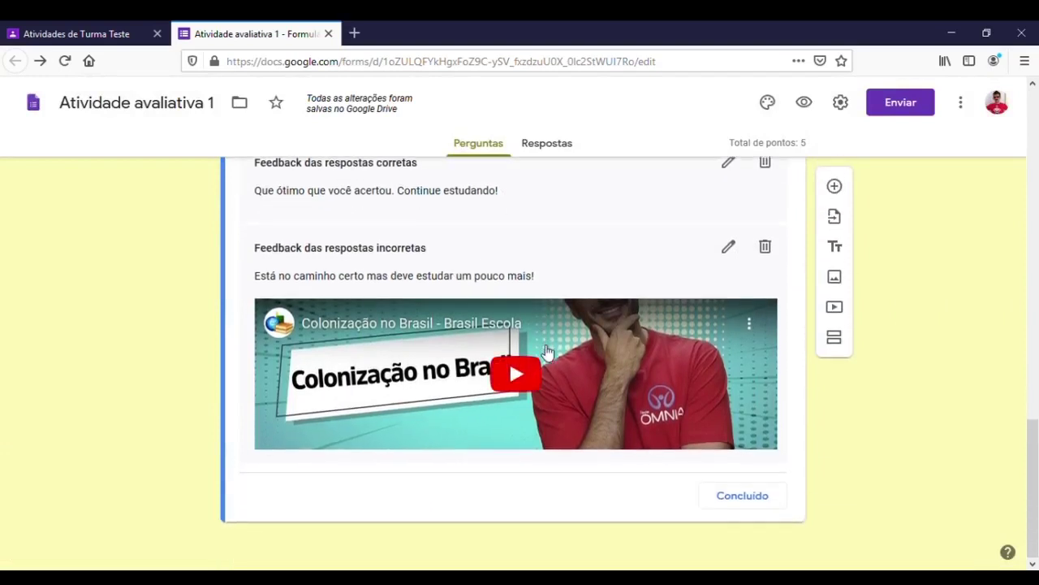
pyautogui.scroll(2, 689, 487)
pyautogui.scroll(-2, 692, 483)
pyautogui.click(739, 497)
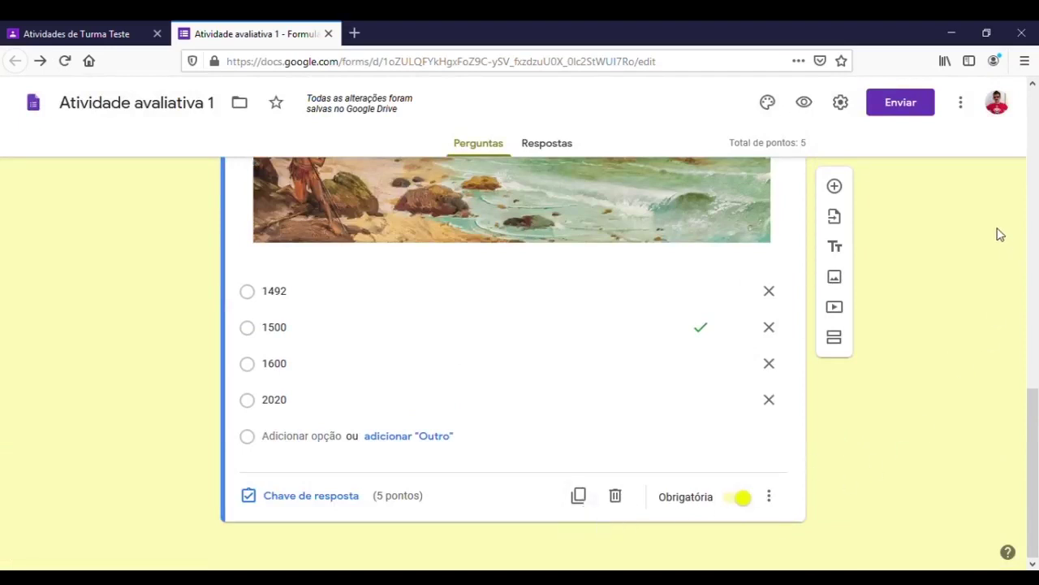
# - Start a question import and choose the existing form "Prova Sub - A" as its source
pyautogui.click(837, 219)
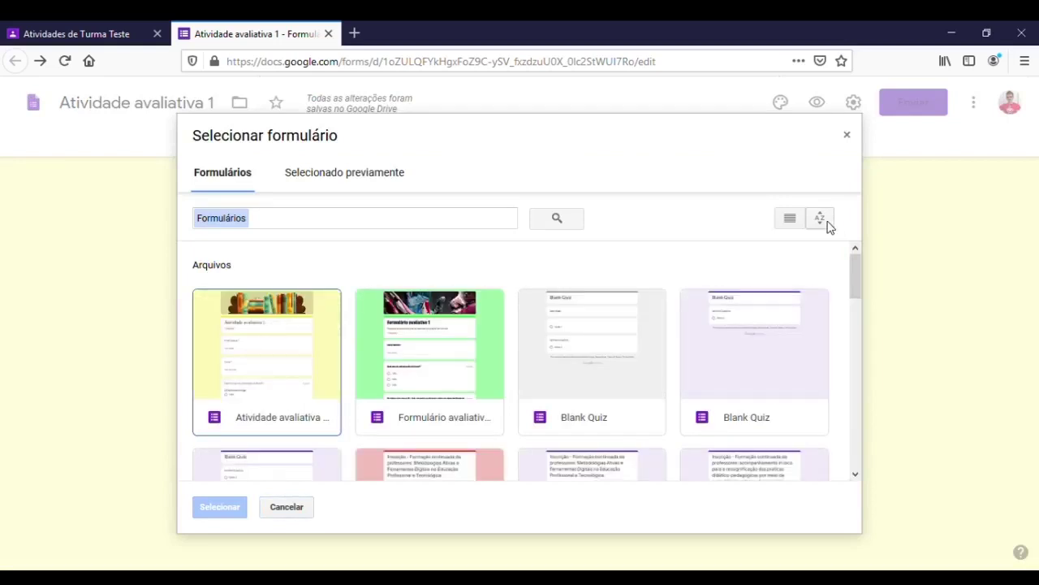
pyautogui.scroll(-3, 679, 321)
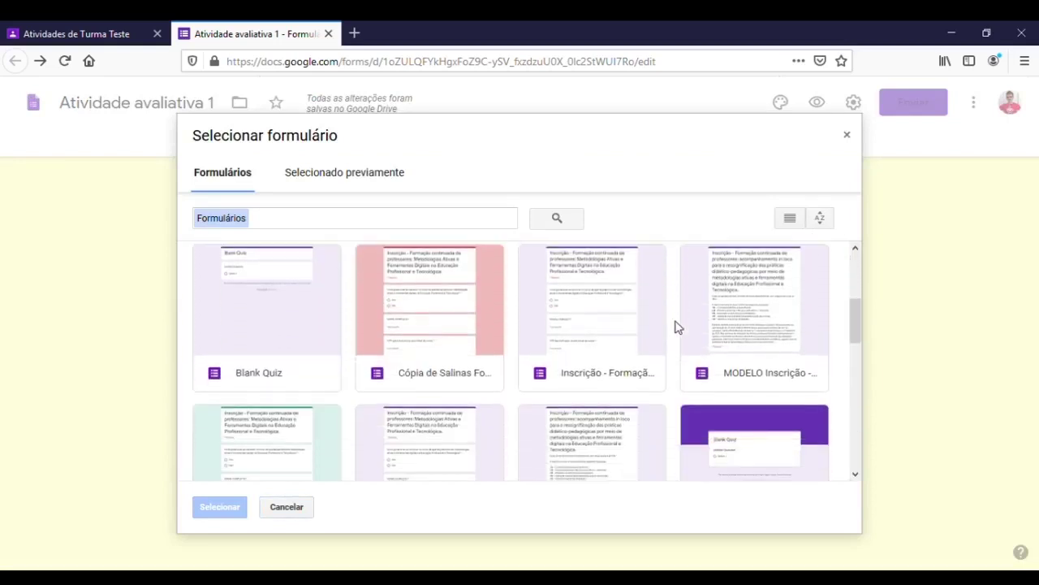
pyautogui.scroll(-3, 679, 326)
pyautogui.scroll(-5, 679, 326)
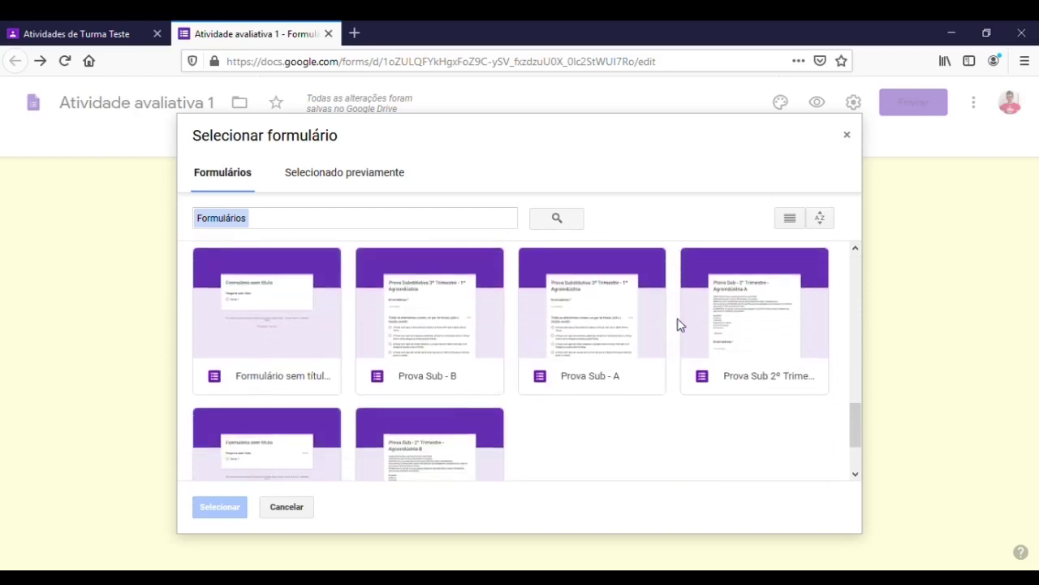
pyautogui.click(573, 300)
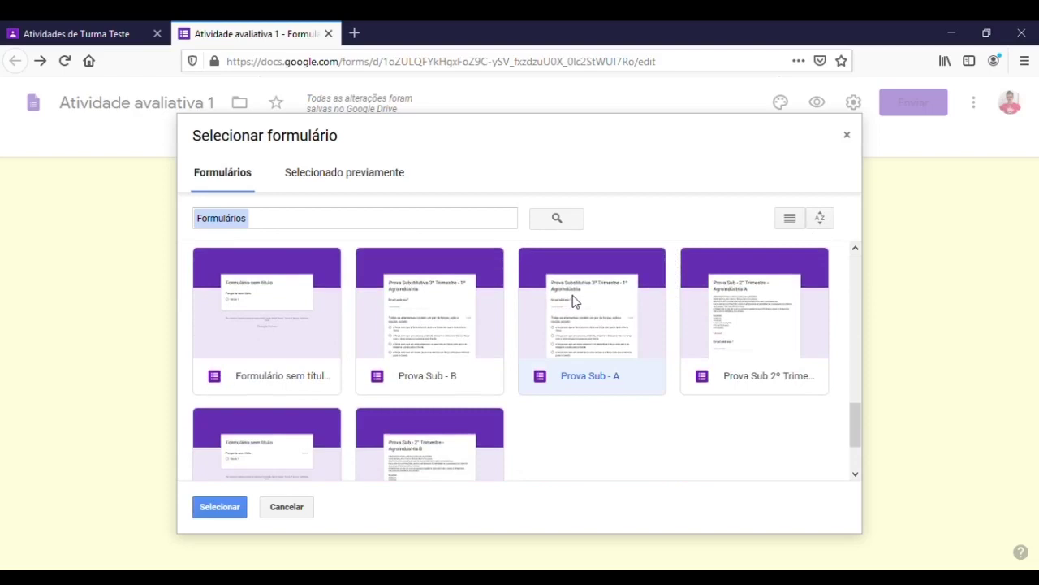
pyautogui.click(208, 512)
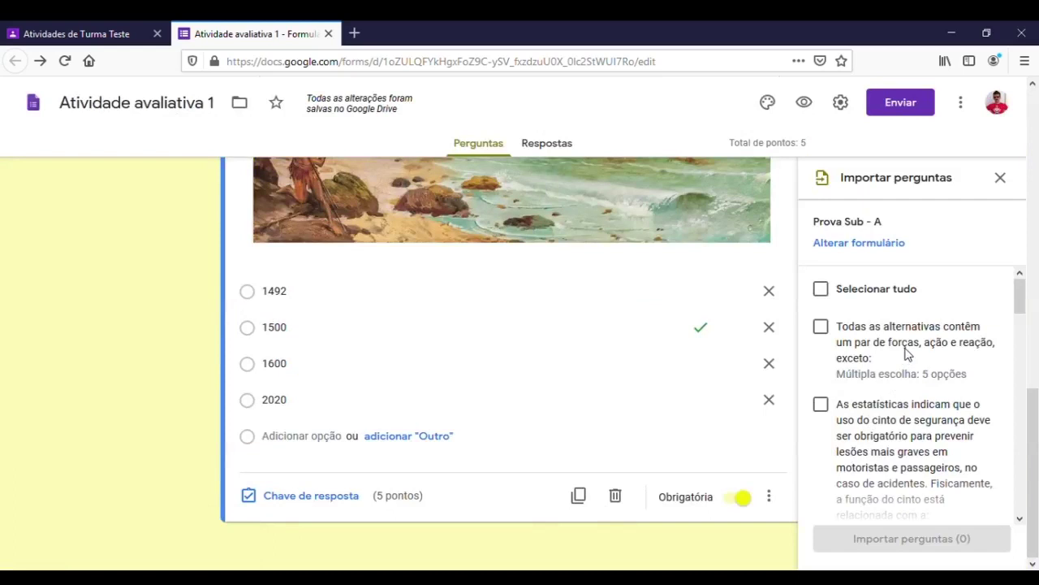
# - Browse the questions of "Prova Sub - A" and import only "Todas as alternativas contêm um par de forças, ação e reação, exceto:"
pyautogui.scroll(-3, 908, 354)
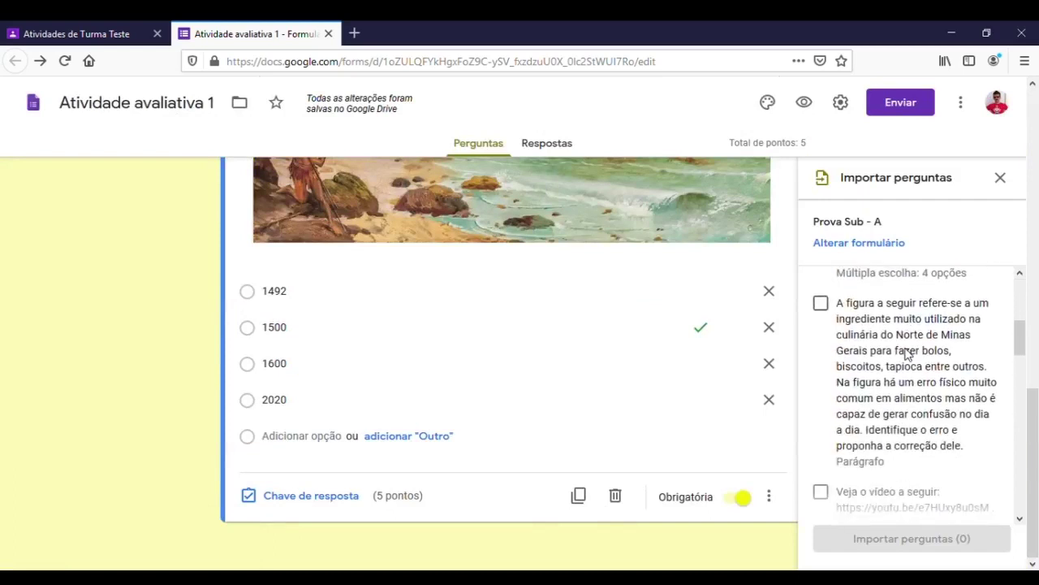
pyautogui.scroll(-4, 907, 353)
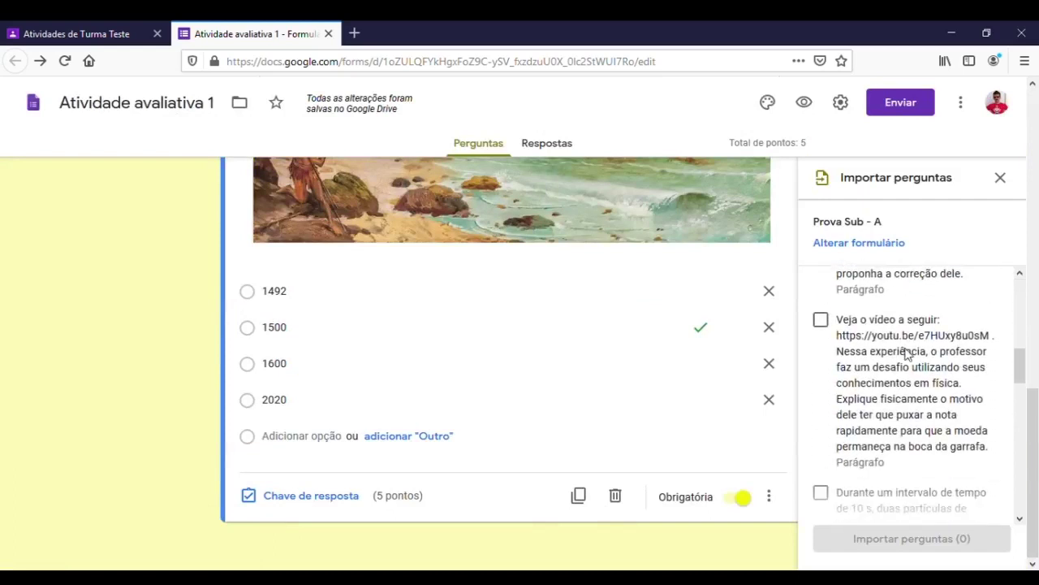
pyautogui.scroll(8, 907, 353)
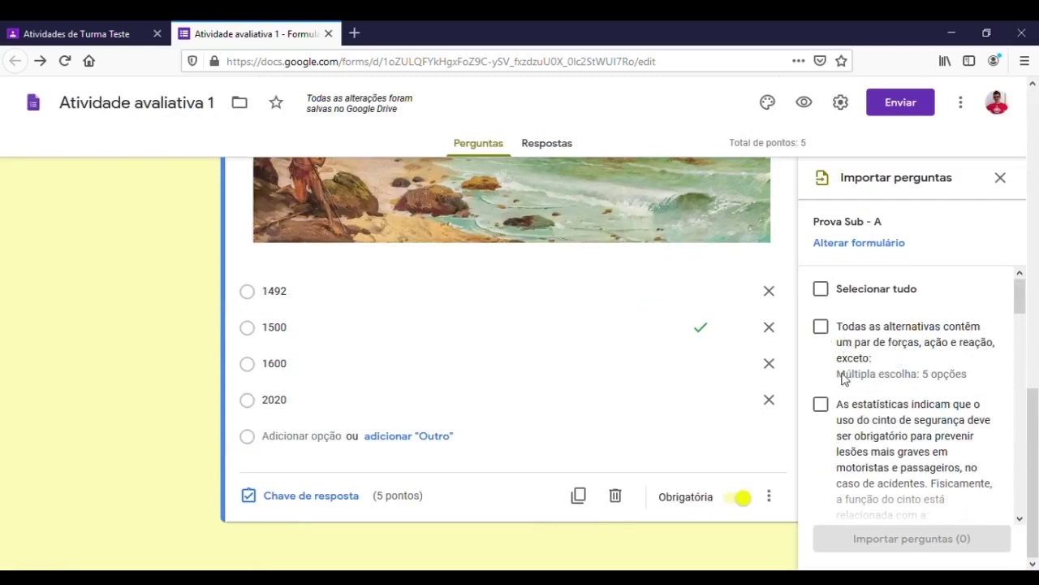
pyautogui.moveTo(837, 375); pyautogui.dragTo(964, 382)
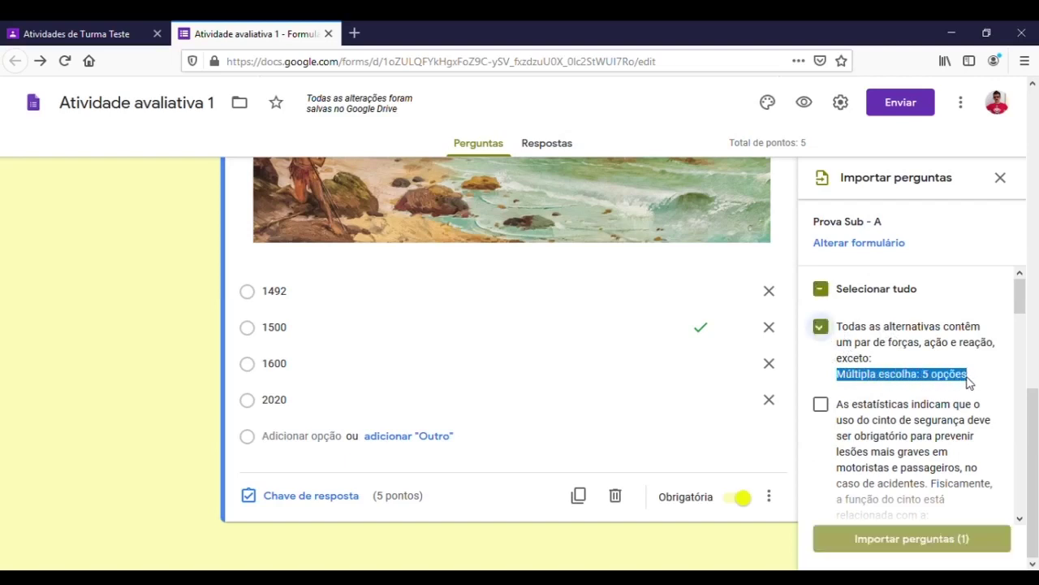
pyautogui.click(965, 383)
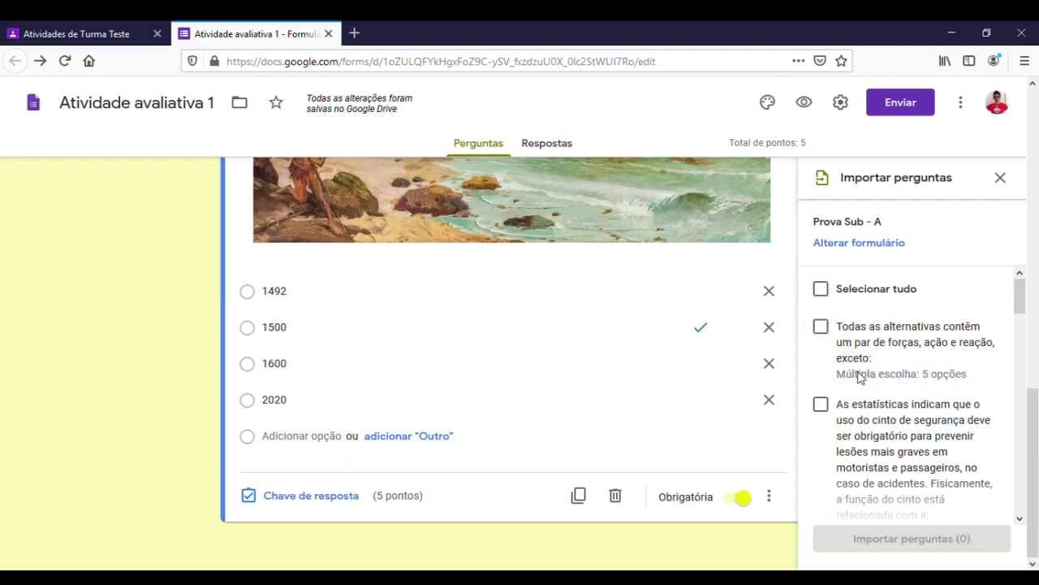
pyautogui.click(831, 335)
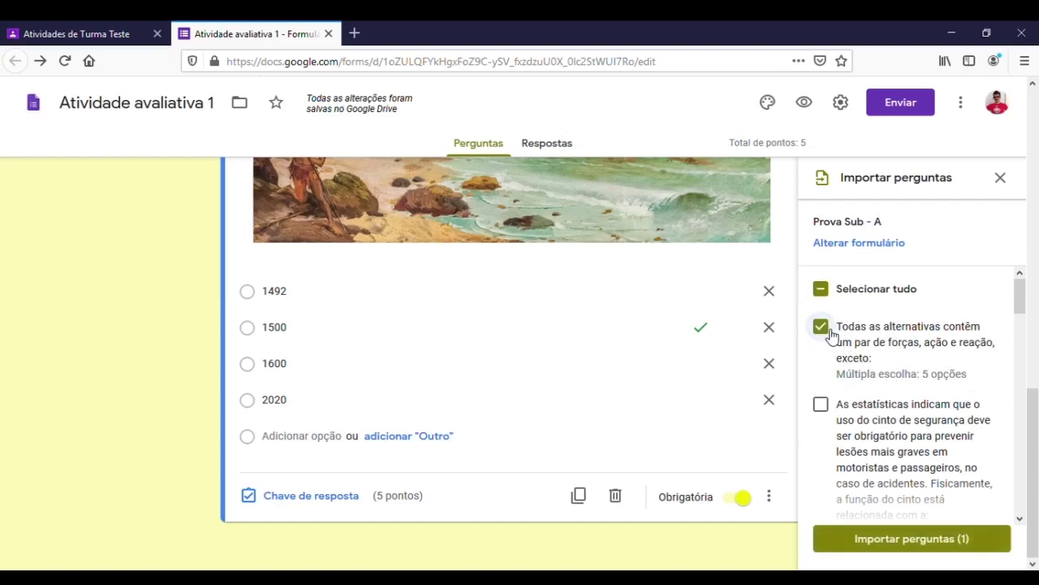
pyautogui.scroll(-2, 894, 379)
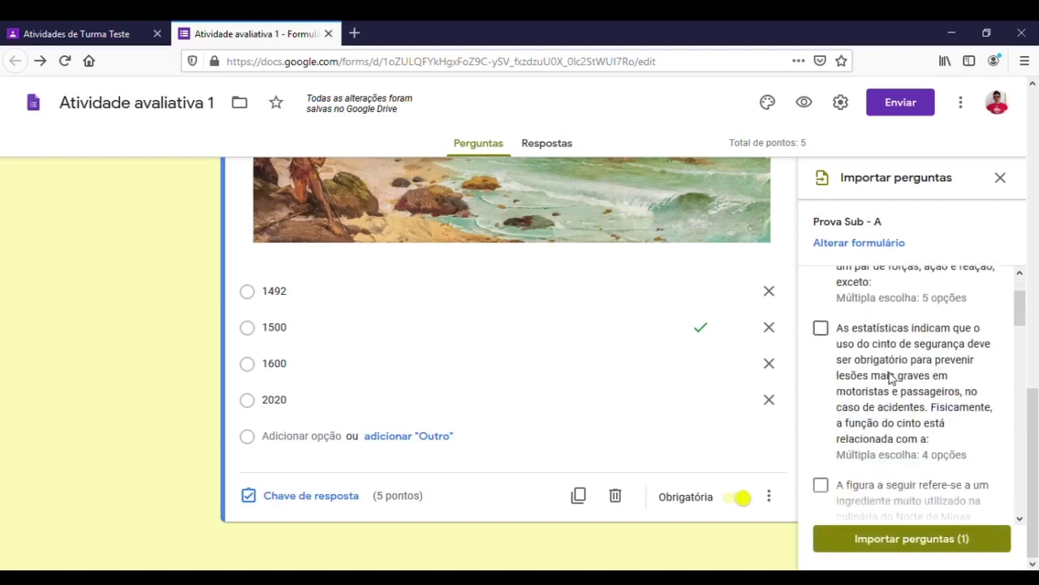
pyautogui.click(910, 538)
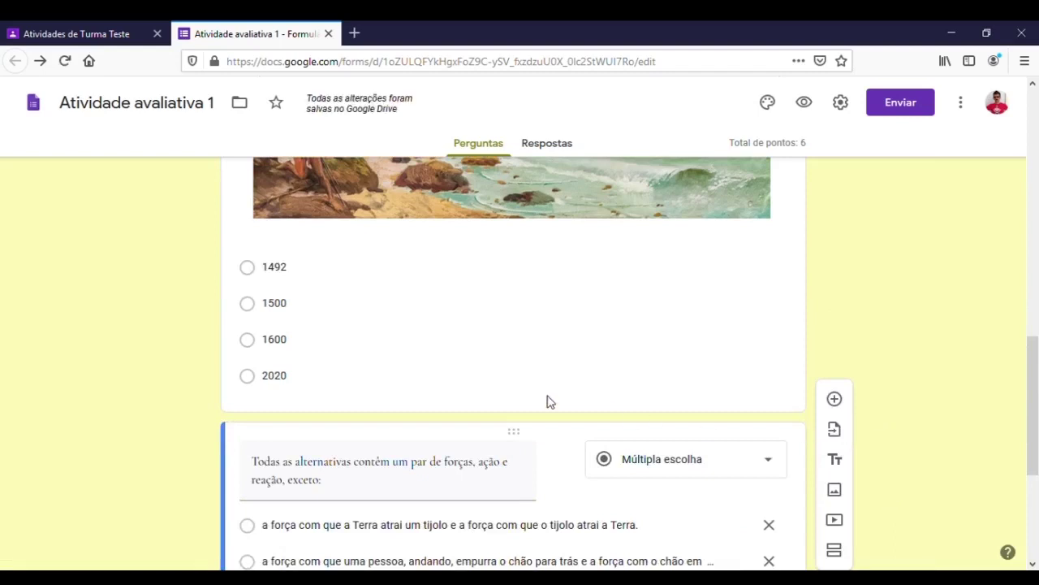
# - Check the answer options of the imported action-and-reaction question and make it required
pyautogui.scroll(-3, 216, 413)
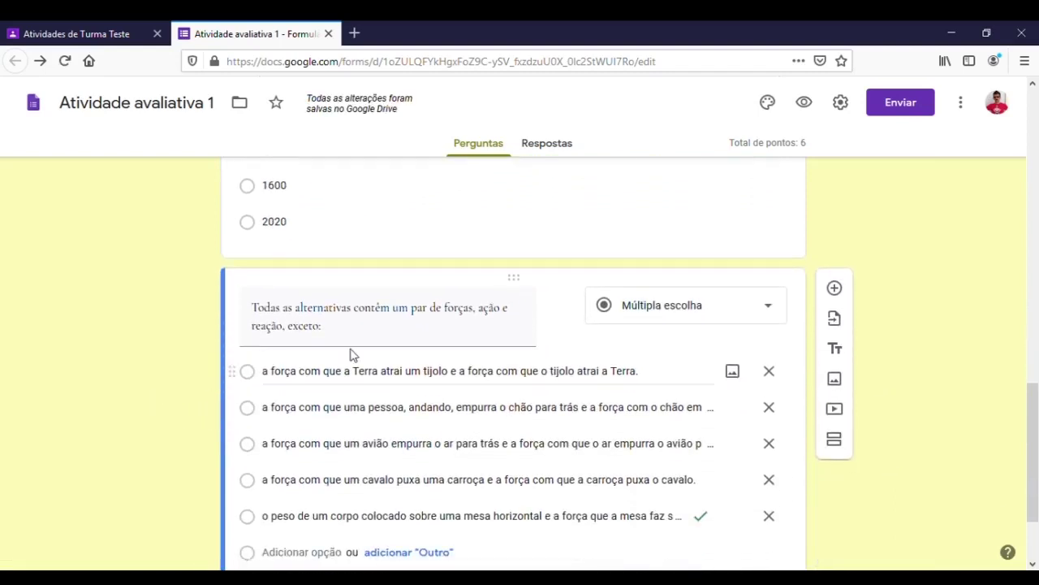
pyautogui.scroll(-2, 116, 425)
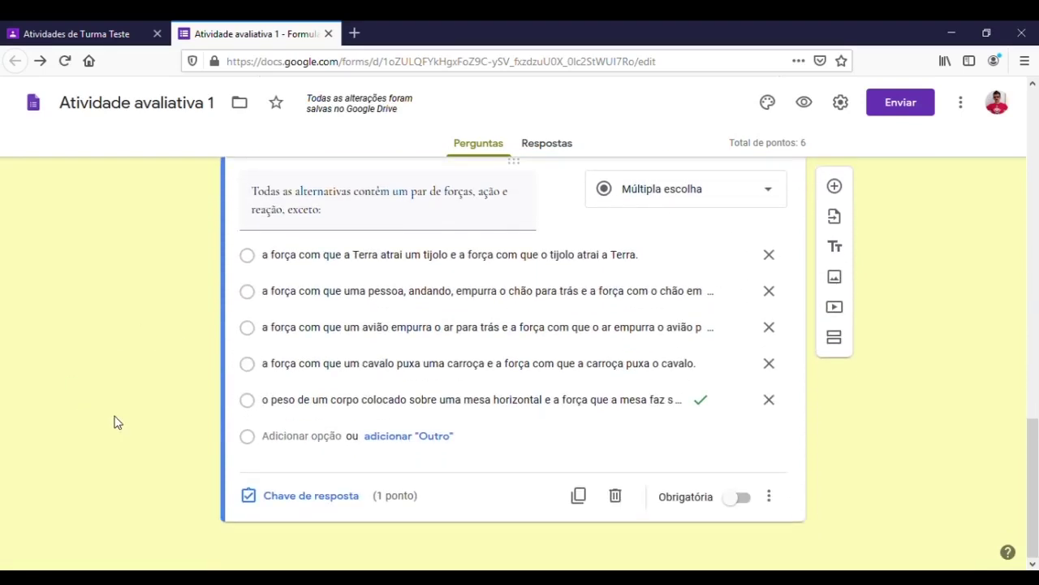
pyautogui.click(744, 499)
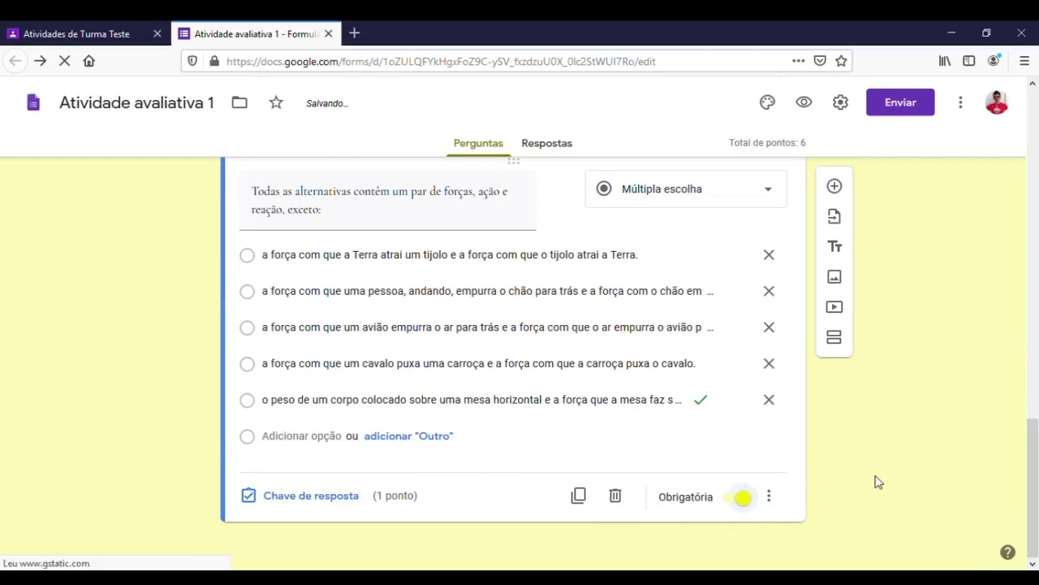
# - Look over the form from the e-mail and name fields through the colonization question to the imported question
pyautogui.scroll(6, 876, 481)
pyautogui.scroll(3, 876, 481)
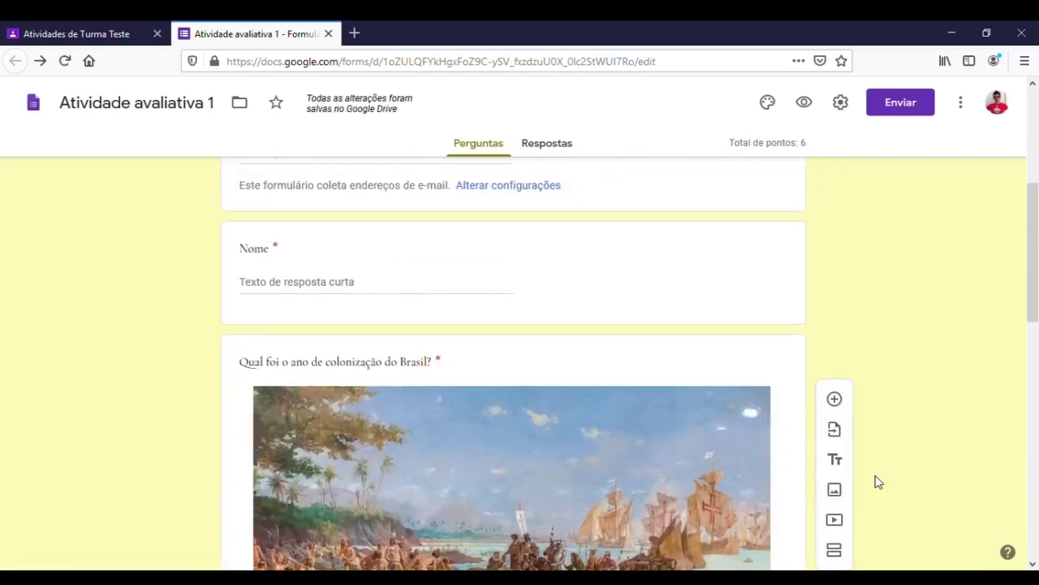
pyautogui.scroll(1, 875, 480)
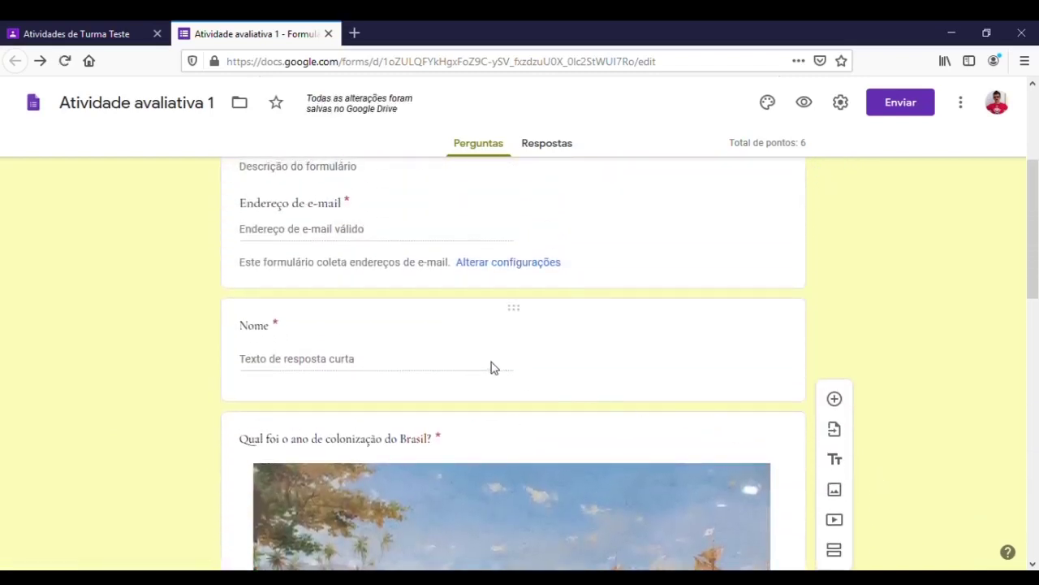
pyautogui.scroll(-3, 700, 372)
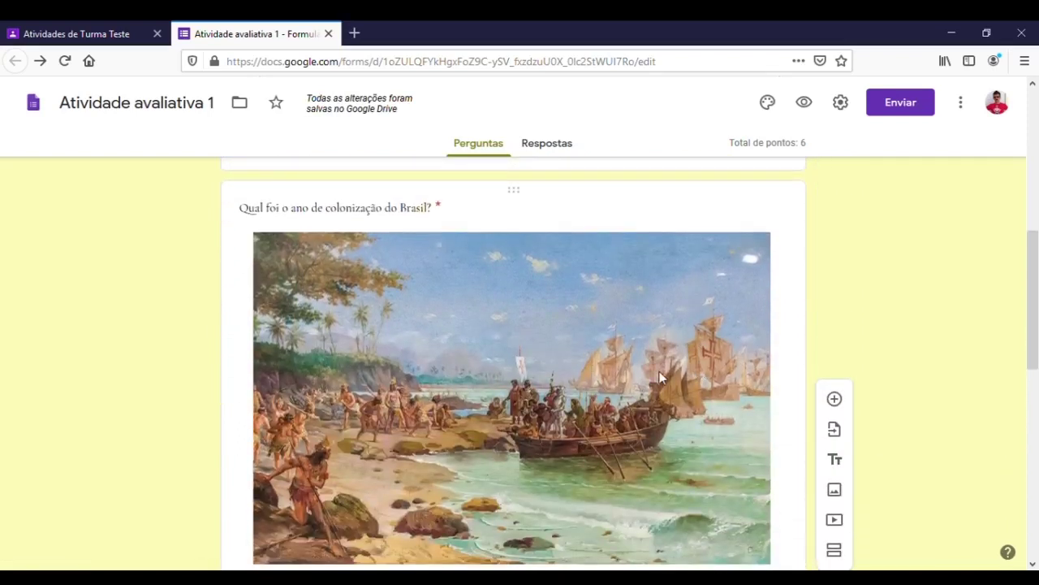
pyautogui.scroll(-3, 661, 376)
pyautogui.scroll(-3, 580, 349)
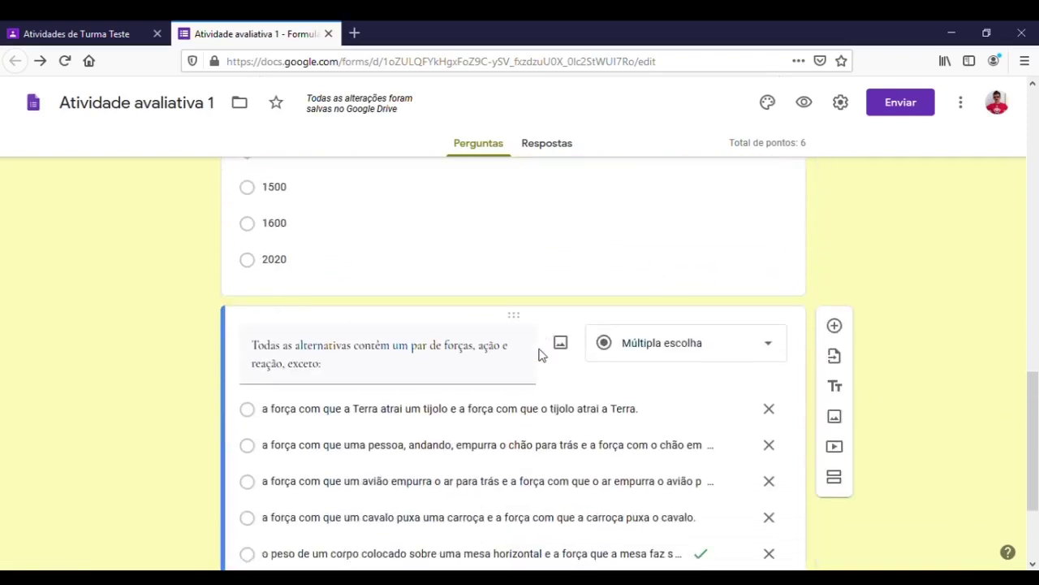
pyautogui.scroll(-3, 541, 354)
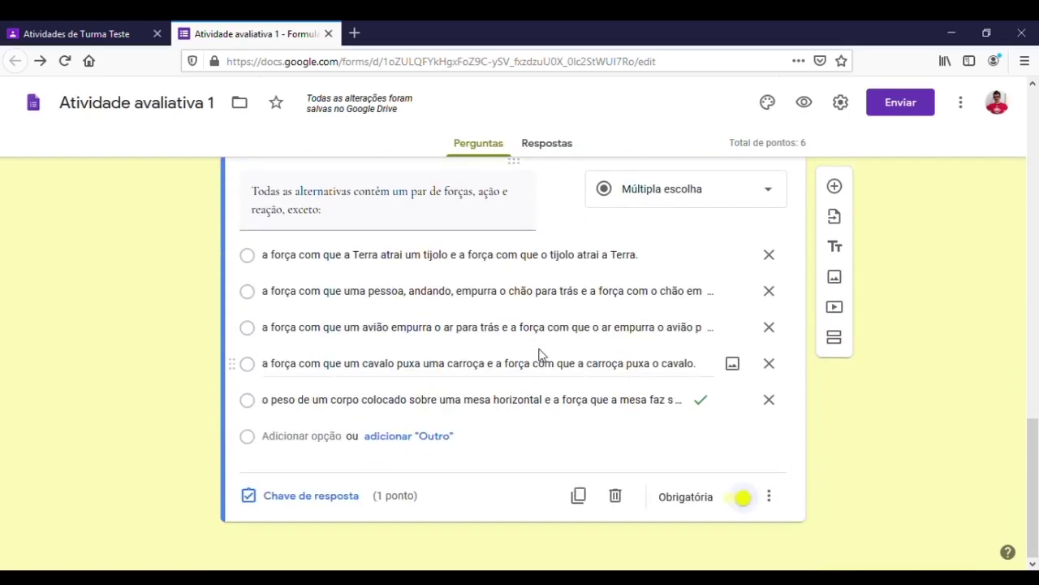
# - In the imported question's answer key, set its value to 5 points and finish without adding answer feedback
pyautogui.click(343, 497)
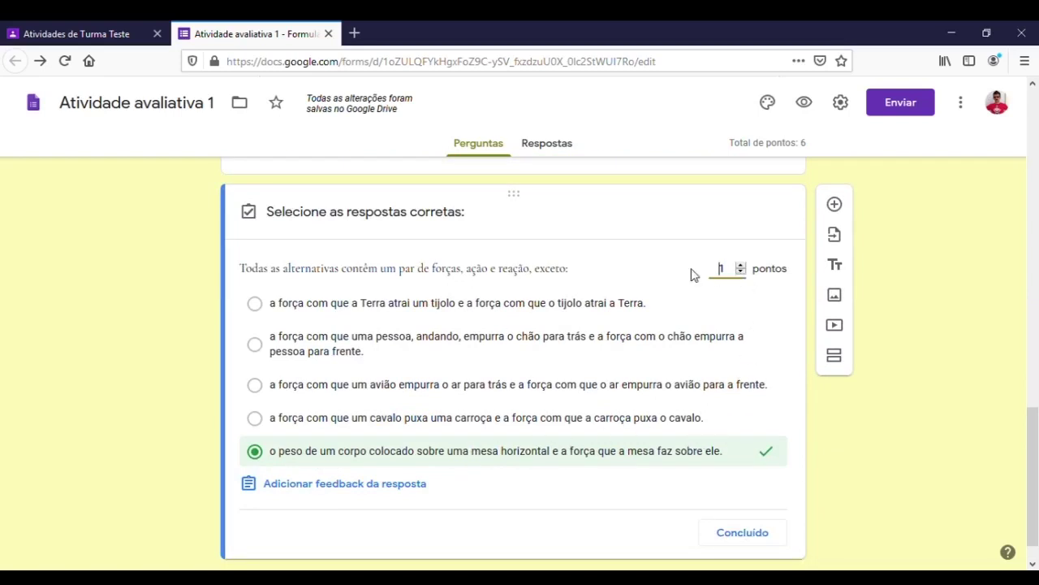
pyautogui.click(916, 415)
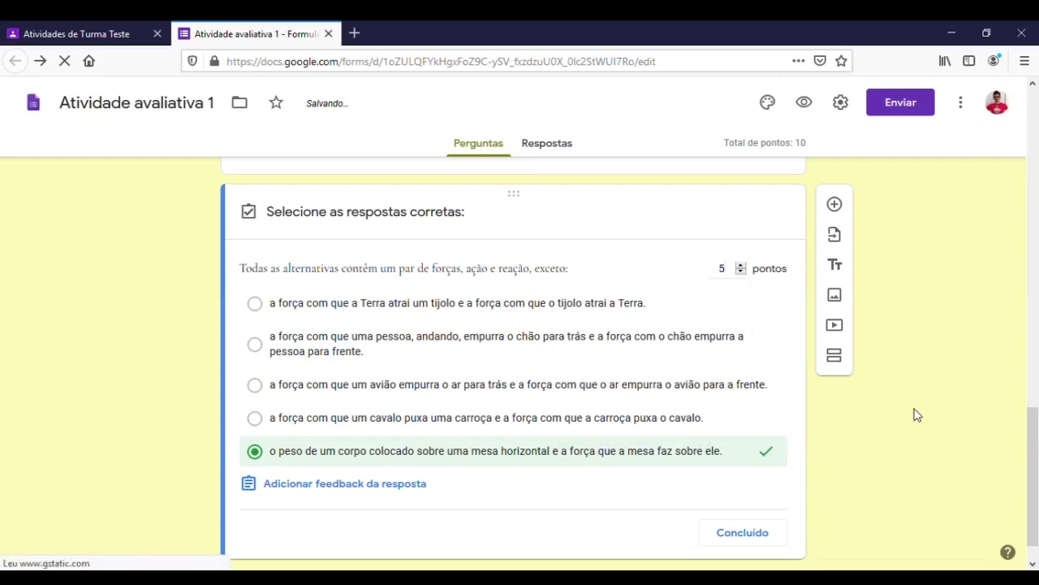
pyautogui.click(339, 486)
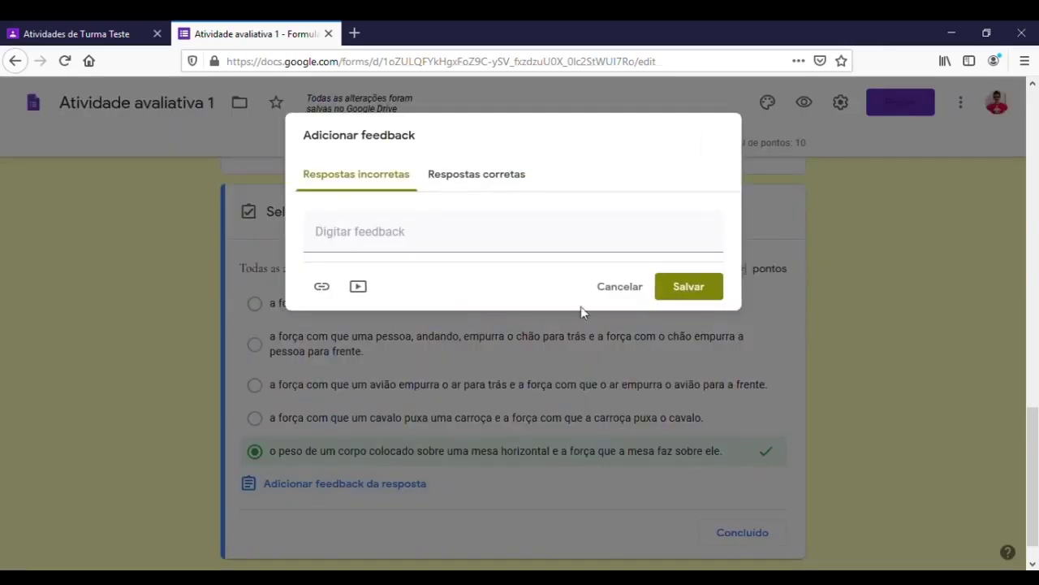
pyautogui.click(622, 290)
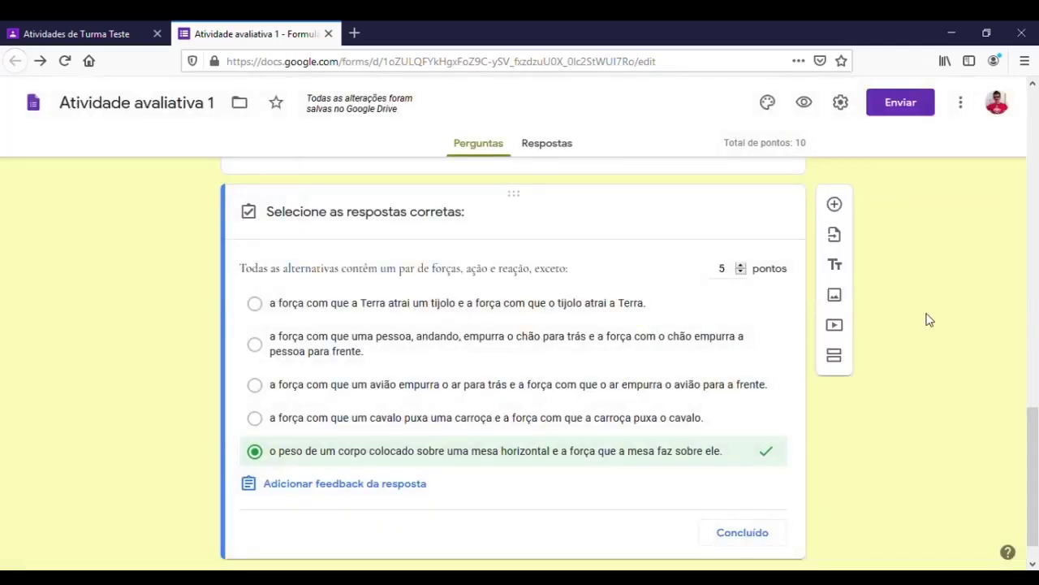
pyautogui.click(742, 532)
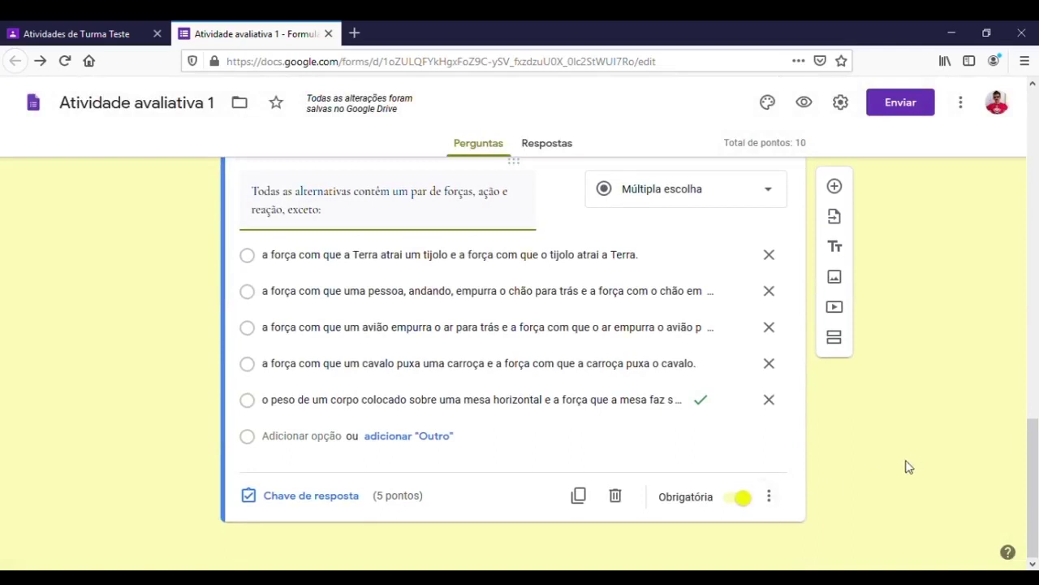
pyautogui.scroll(5, 909, 467)
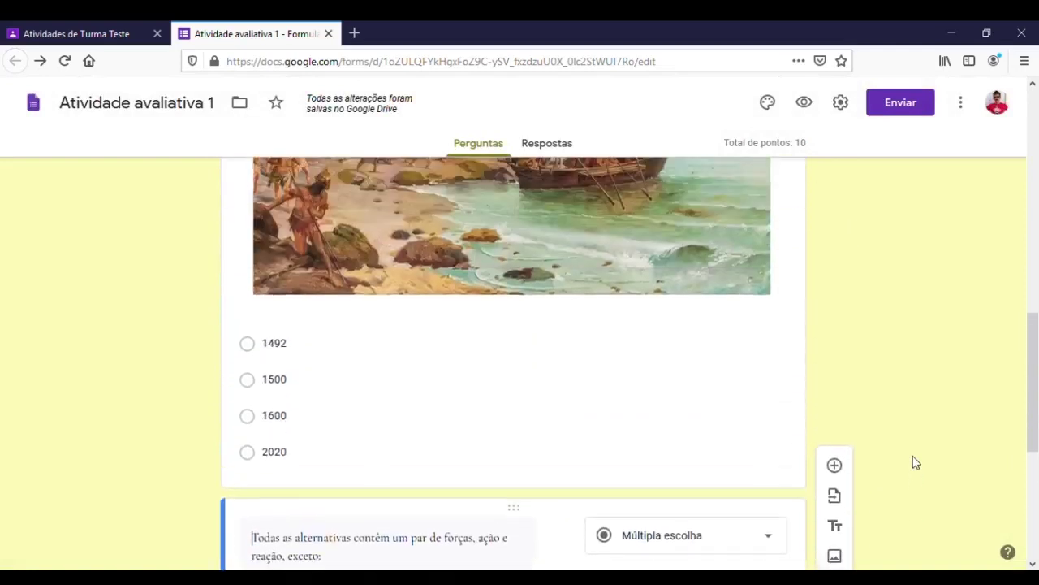
# - Look at the form's sending options without sending it, then close the form and return to the Classroom assignment
pyautogui.scroll(5, 913, 463)
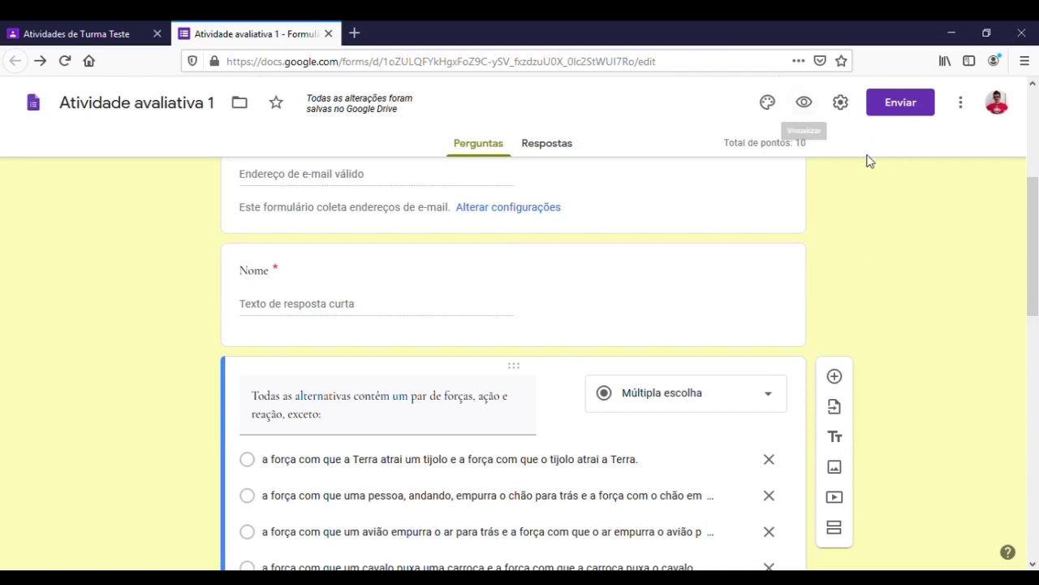
pyautogui.click(900, 103)
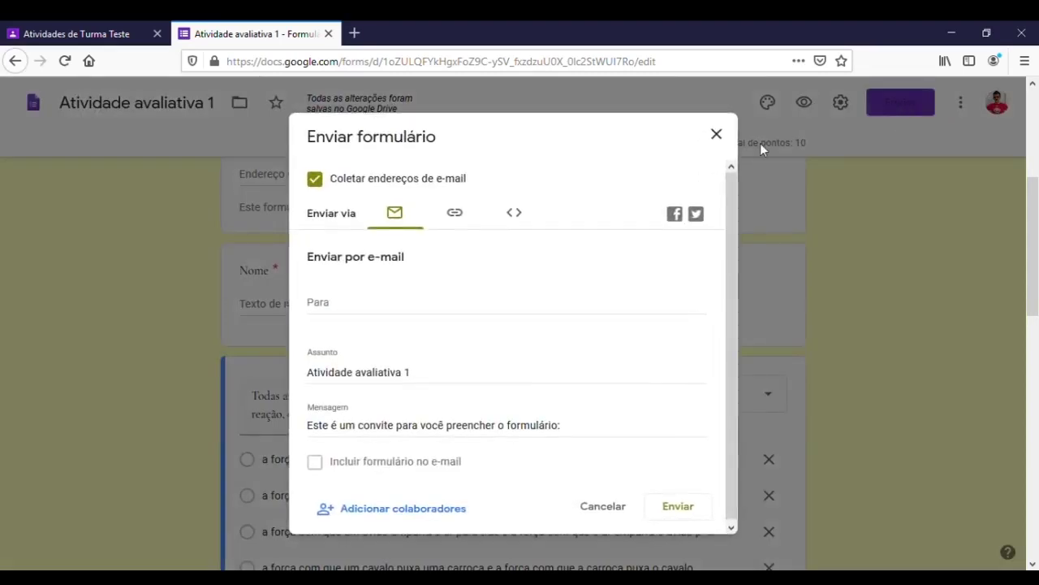
pyautogui.click(718, 136)
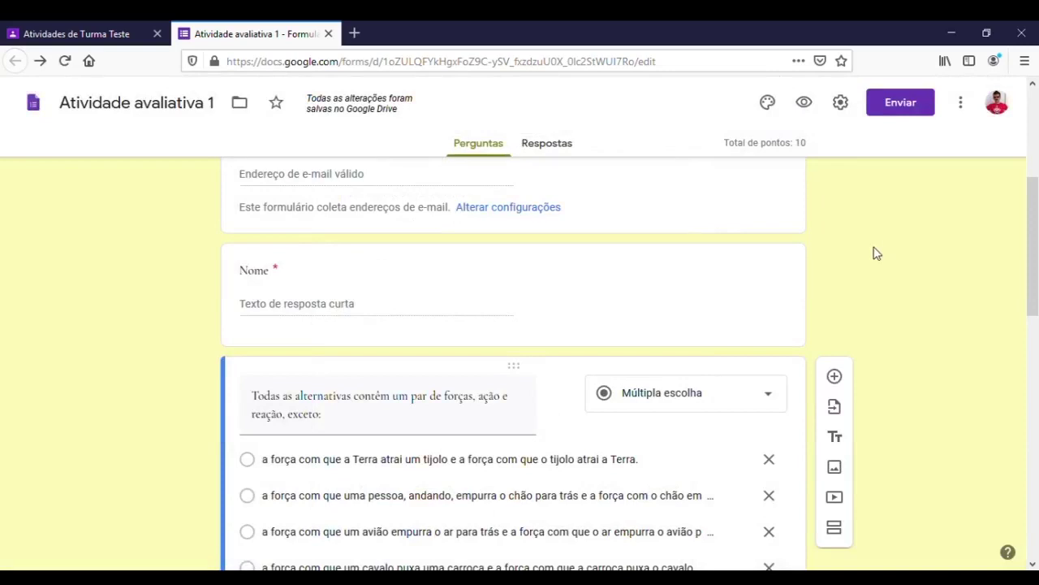
pyautogui.scroll(4, 872, 276)
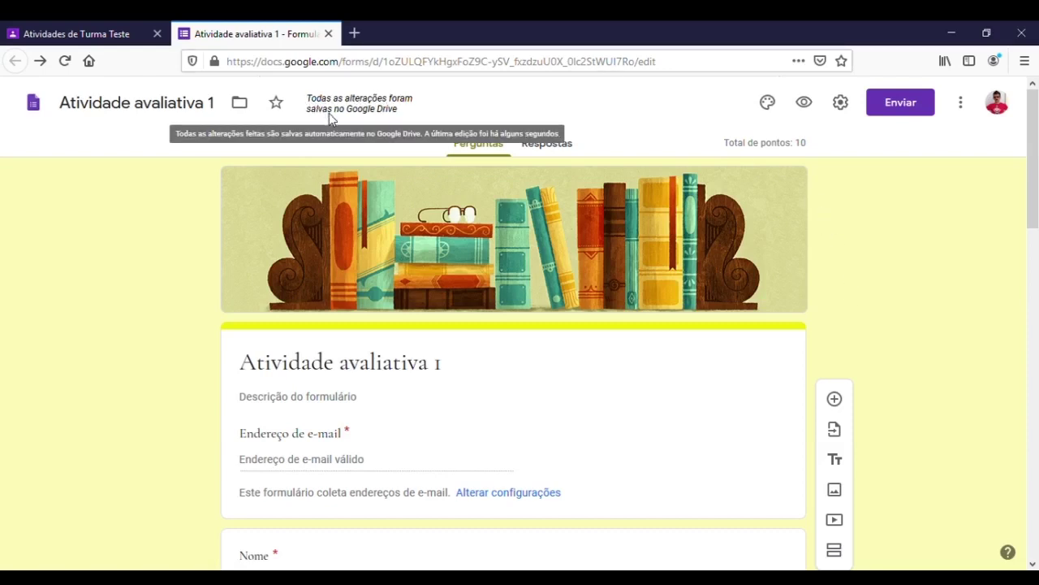
pyautogui.click(328, 33)
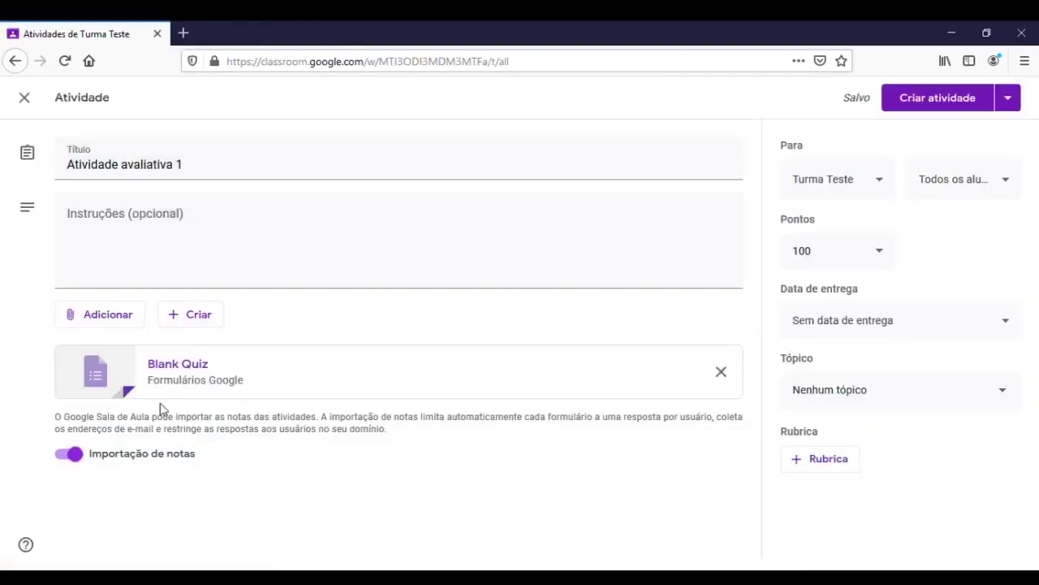
# - Reopen the attached "Blank Quiz" form to check its questions, then close it again
pyautogui.click(178, 364)
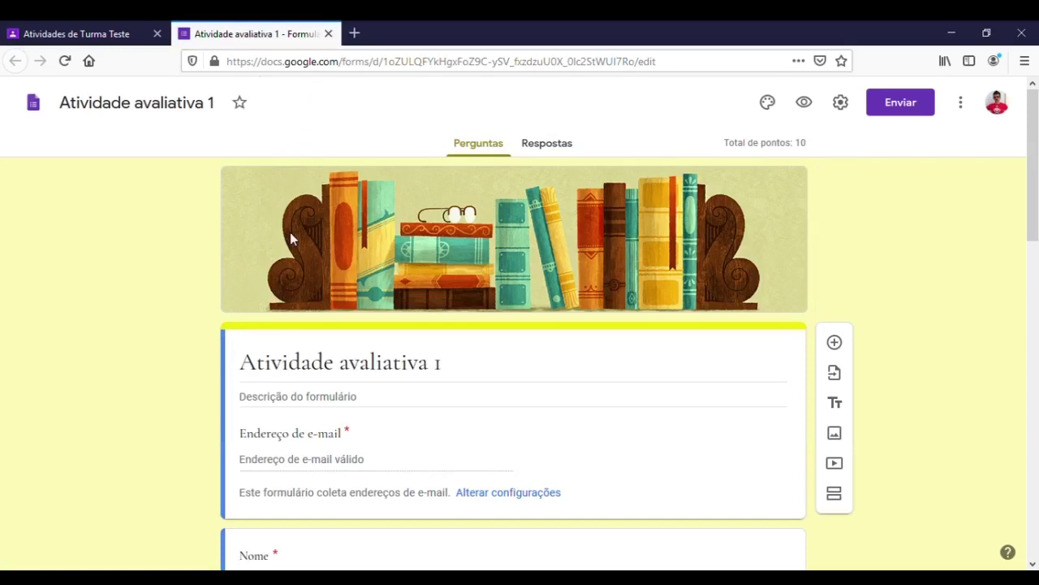
pyautogui.scroll(-8, 300, 258)
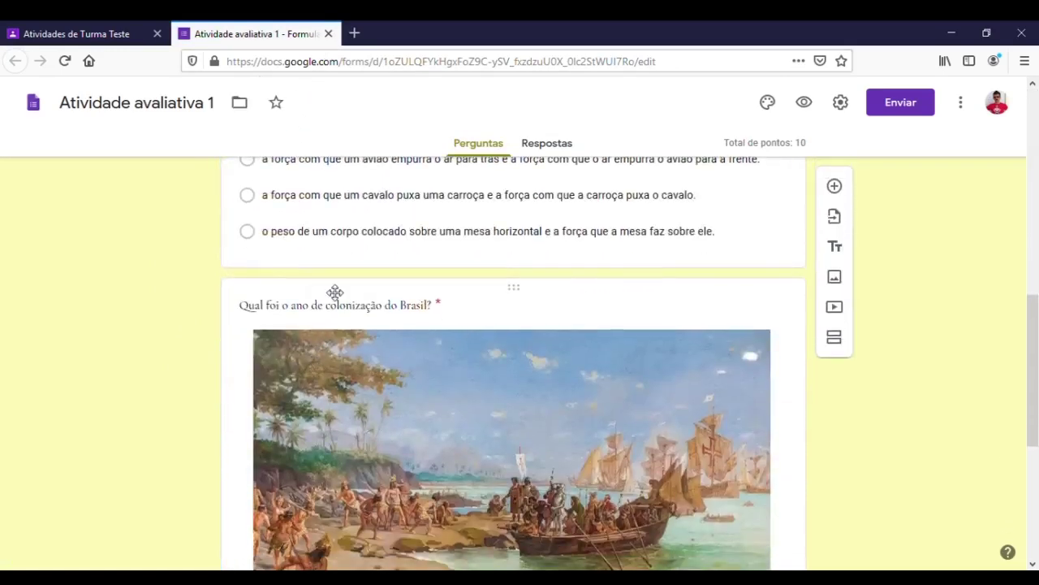
pyautogui.scroll(-4, 324, 302)
pyautogui.click(328, 34)
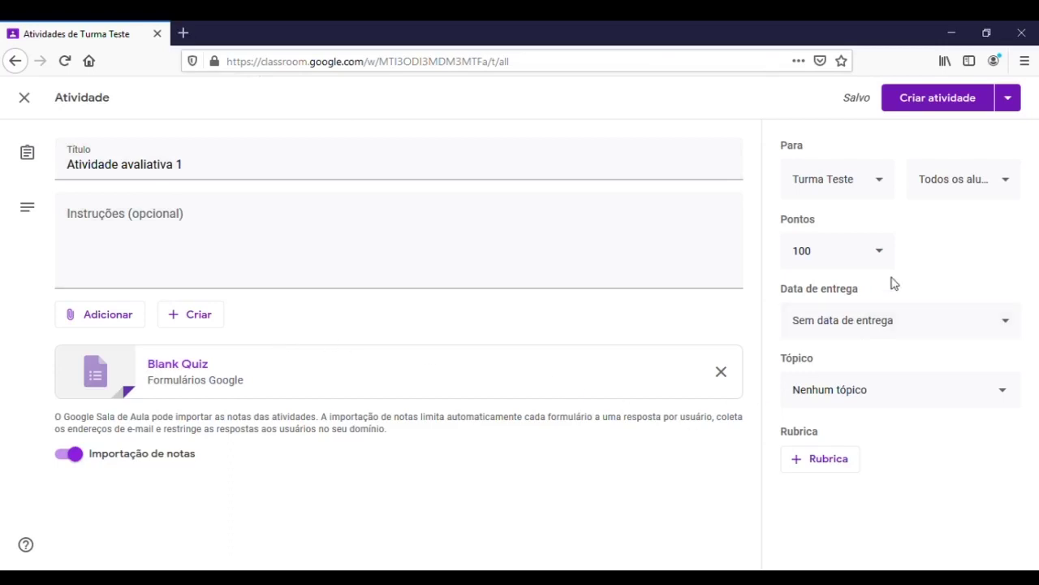
# - Check the list of classes that can receive the assignment, keep only Turma Teste, and set the points to 10
pyautogui.click(881, 182)
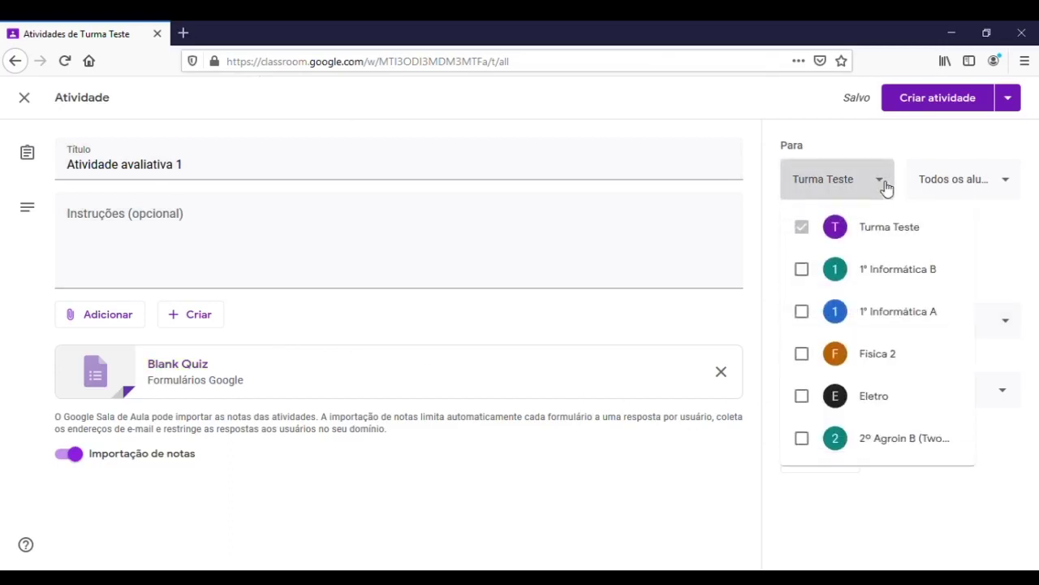
pyautogui.click(993, 235)
pyautogui.click(845, 262)
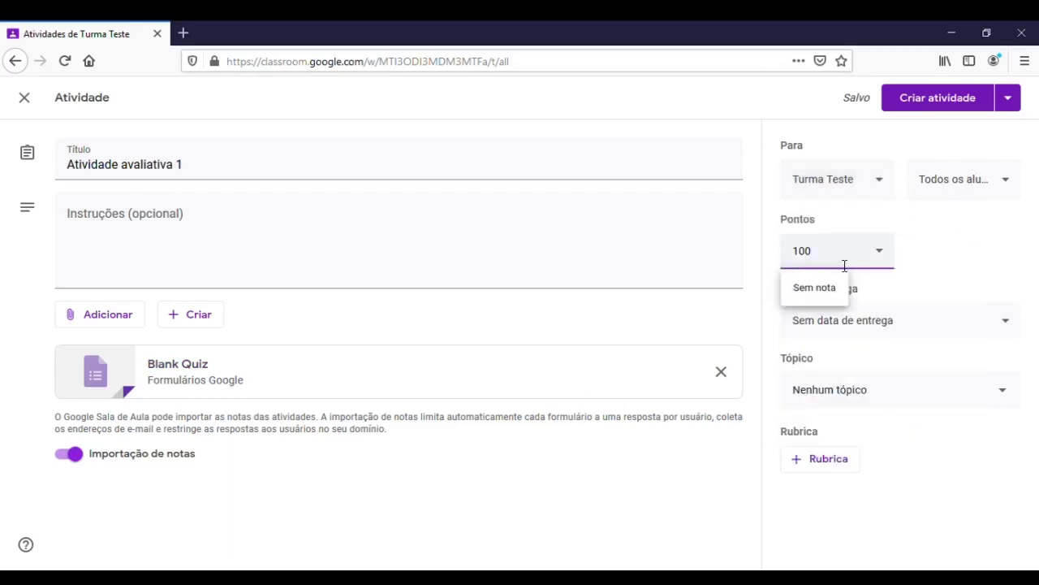
pyautogui.click(954, 264)
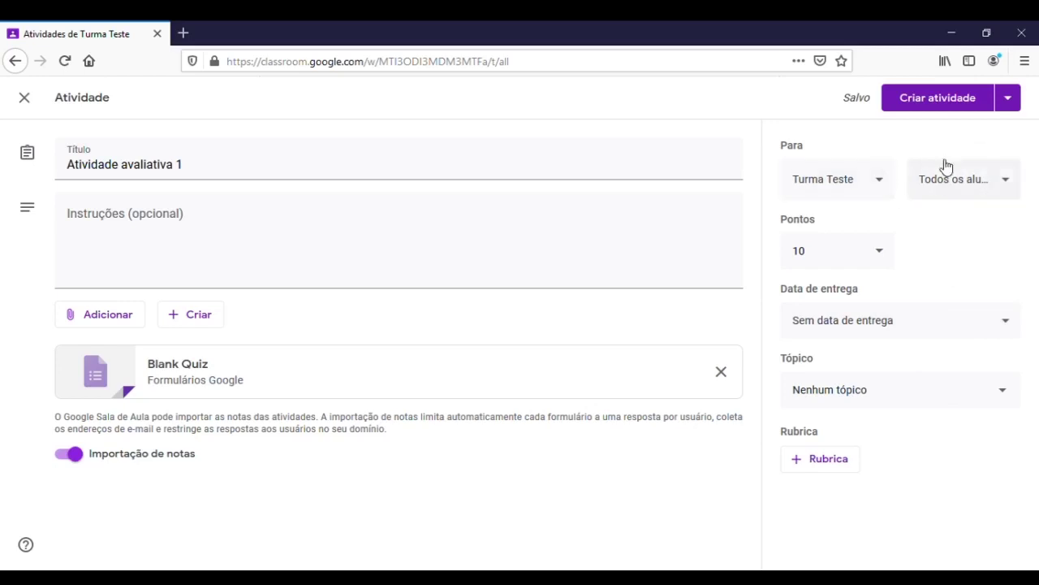
pyautogui.click(1010, 104)
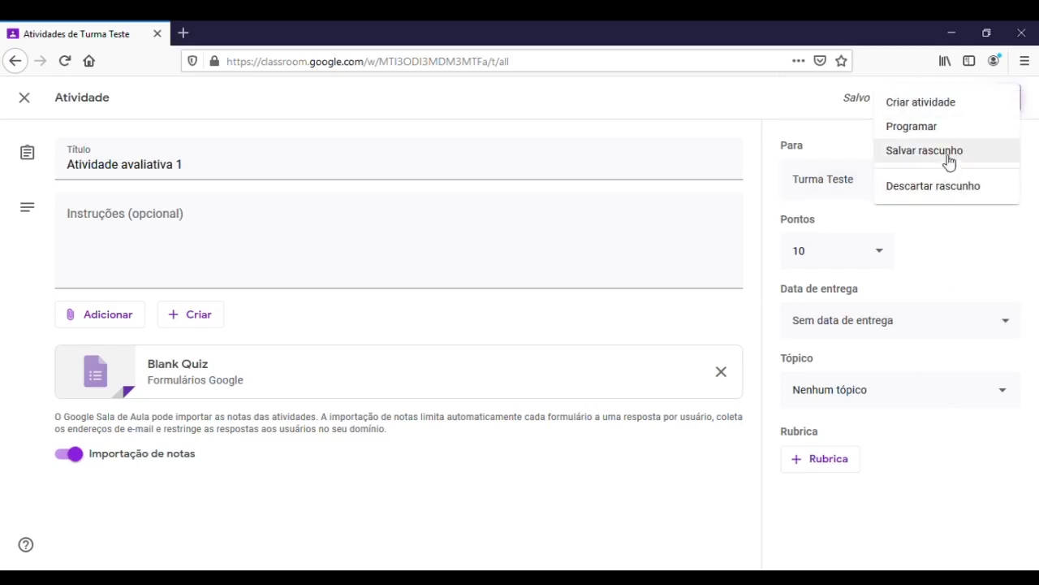
pyautogui.click(937, 128)
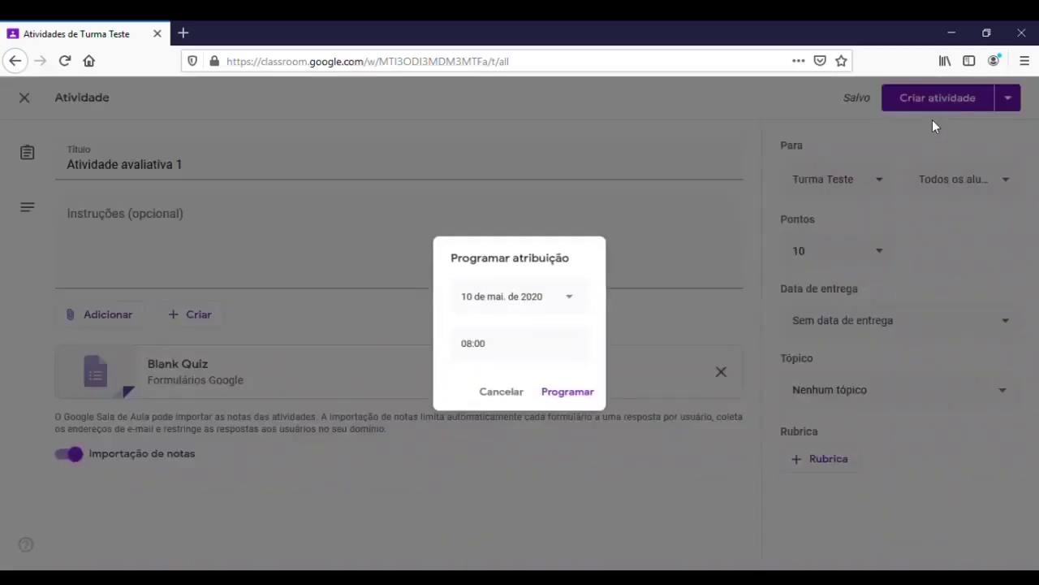
pyautogui.click(557, 299)
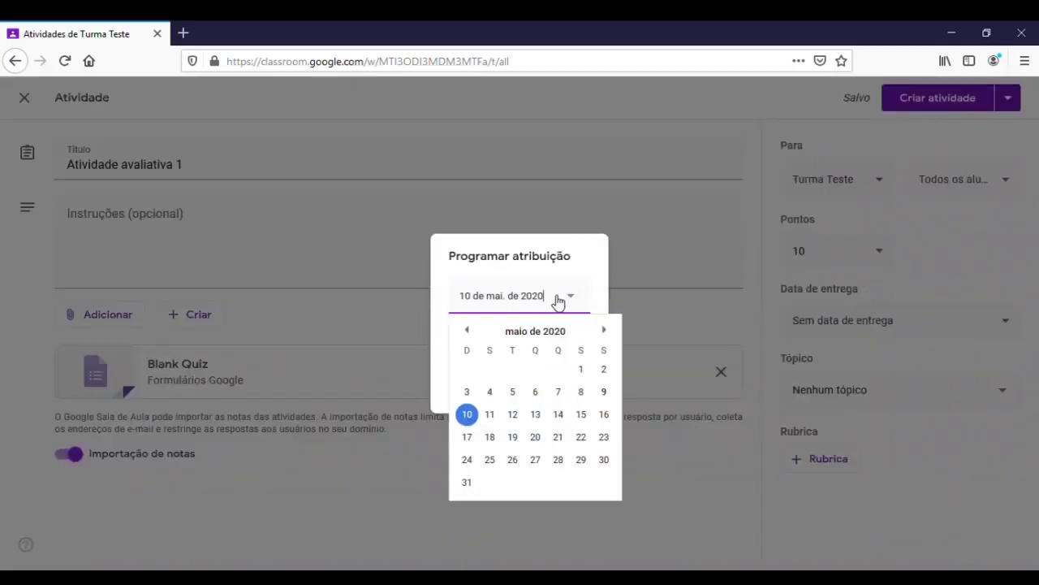
pyautogui.click(515, 436)
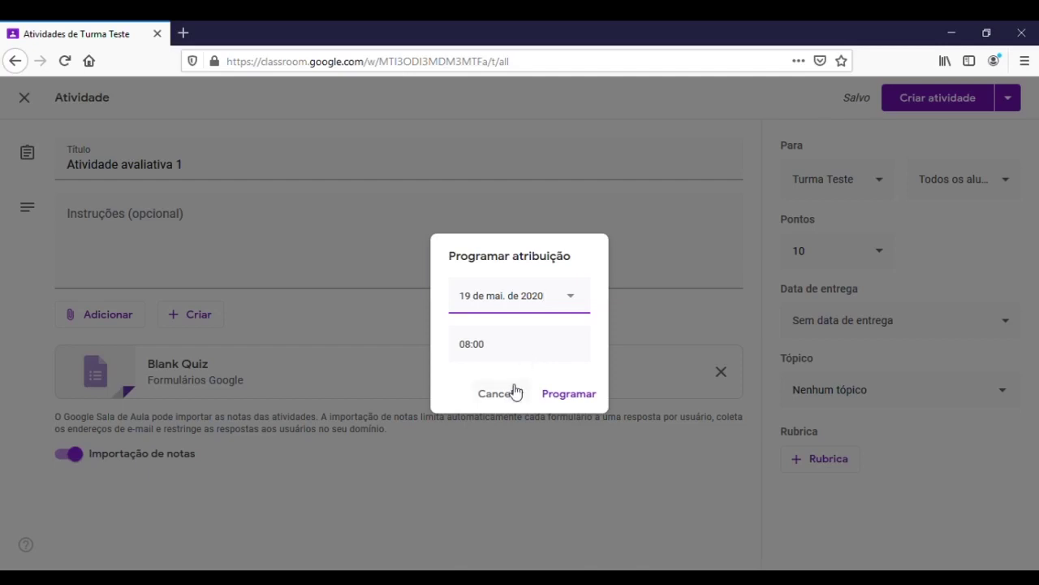
pyautogui.click(511, 395)
# - Set the assignment's due date to 19 May 2020 at 08:50
pyautogui.click(911, 325)
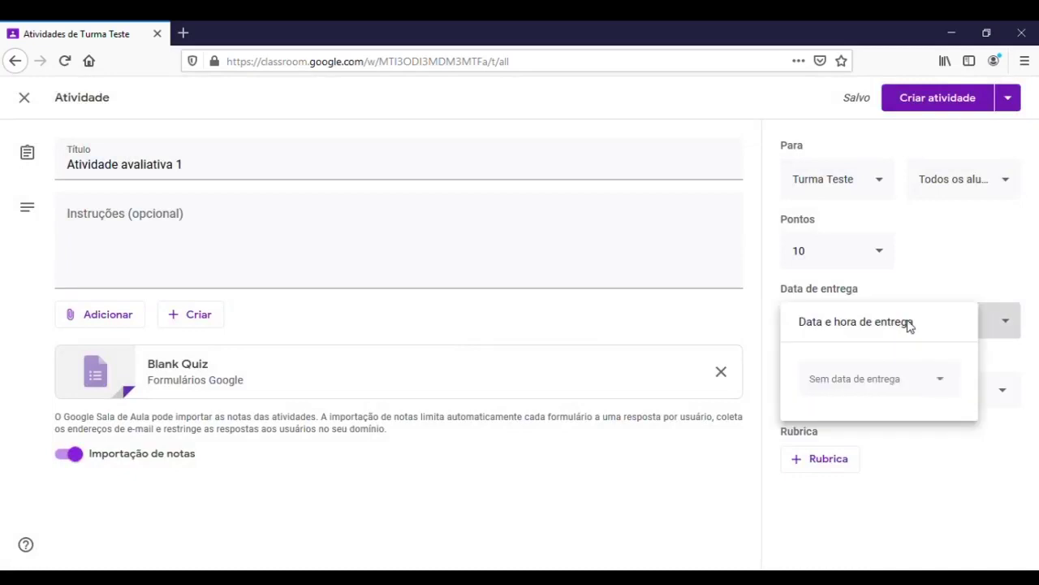
pyautogui.click(890, 383)
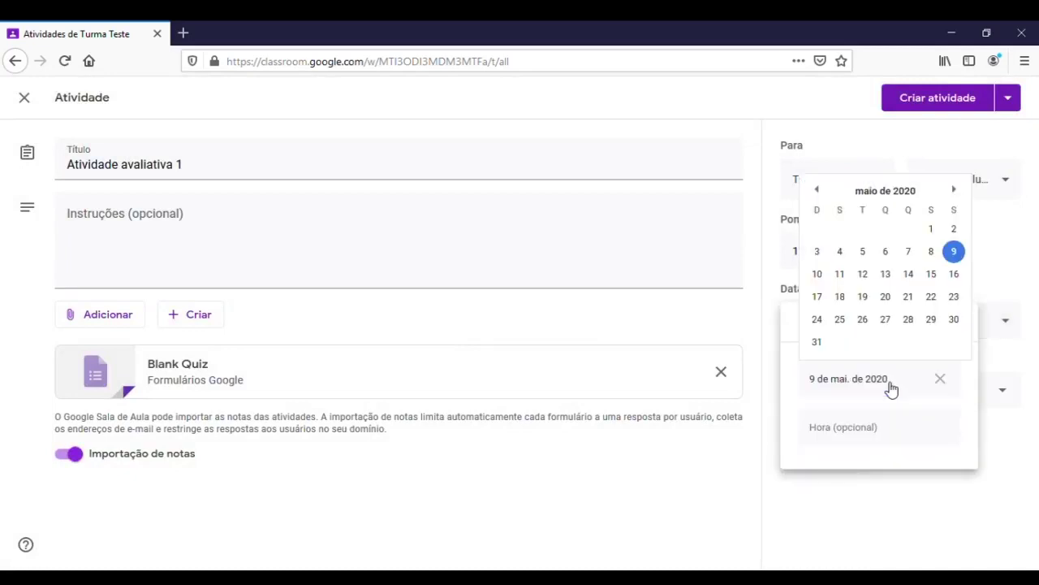
pyautogui.click(864, 298)
pyautogui.click(868, 433)
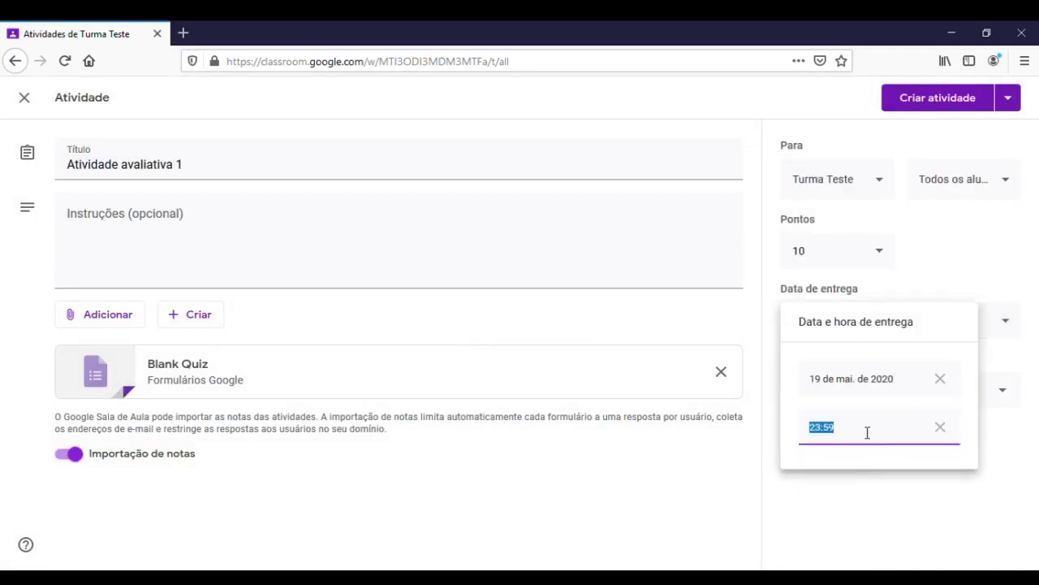
pyautogui.write('08:50')
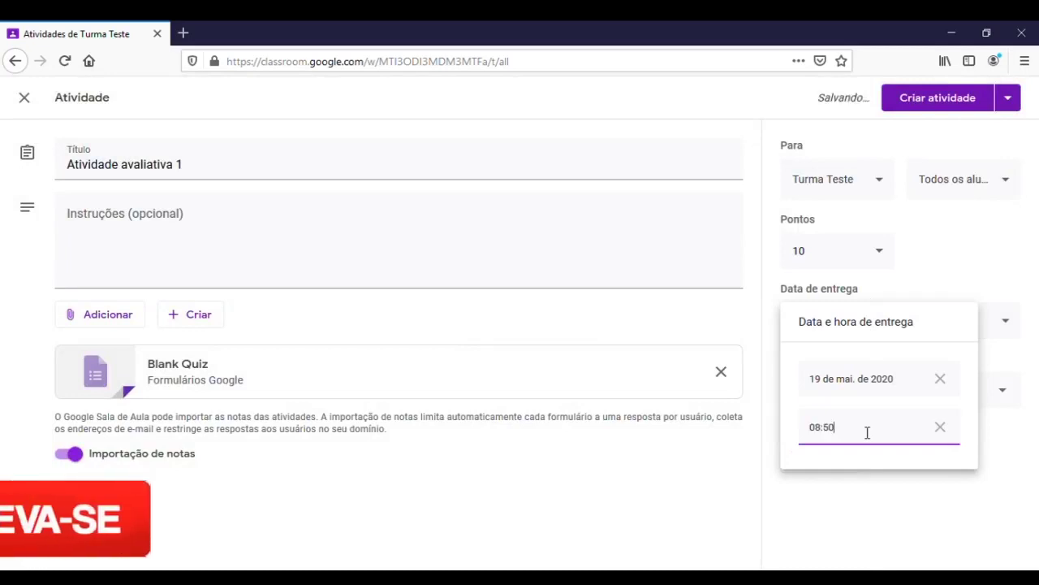
pyautogui.click(898, 519)
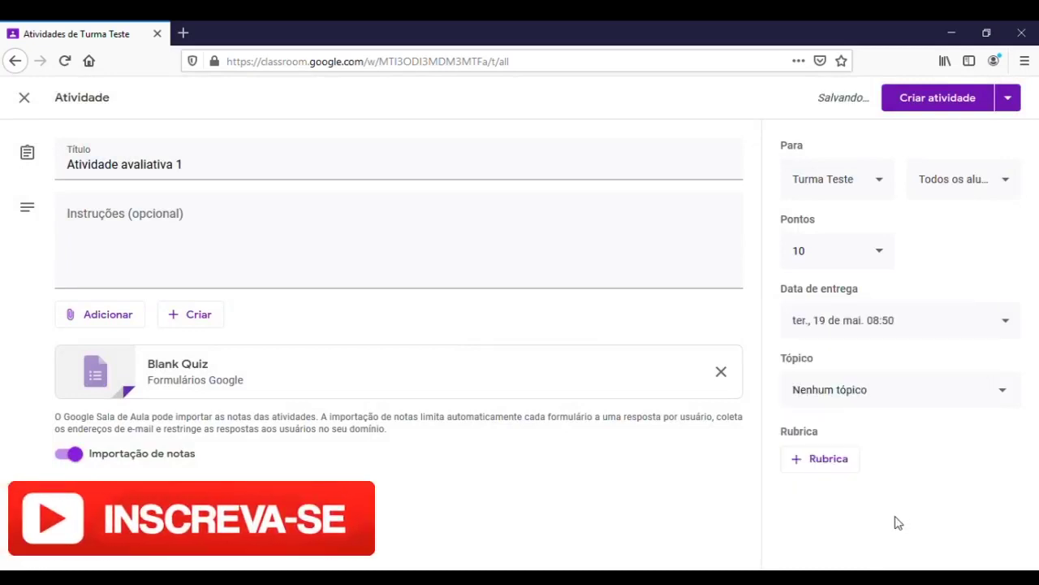
# - Assign the topic "Leis de Newton" and review the options for creating, scheduling or saving the assignment as a draft
pyautogui.click(889, 396)
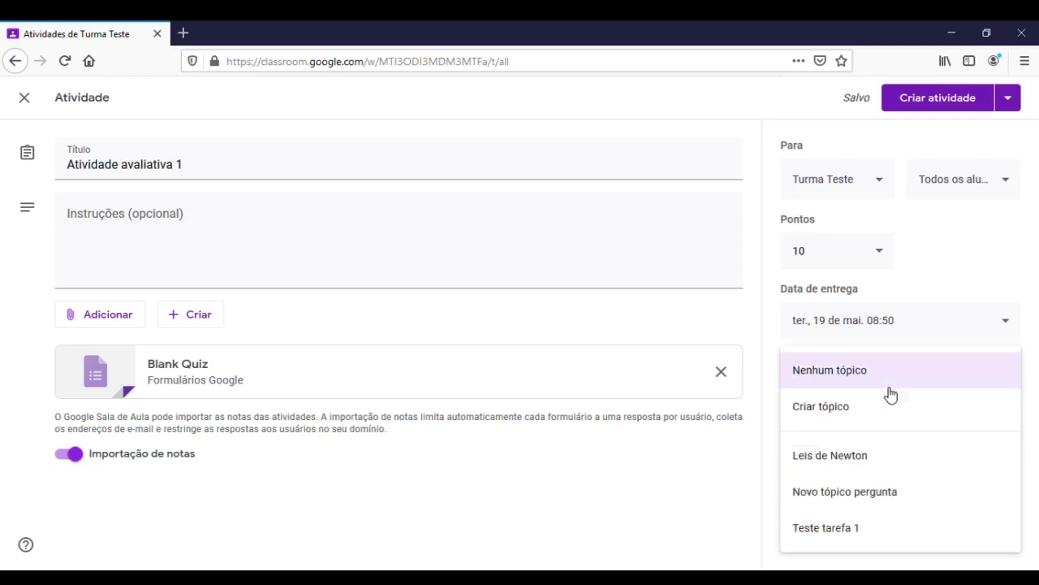
pyautogui.click(853, 462)
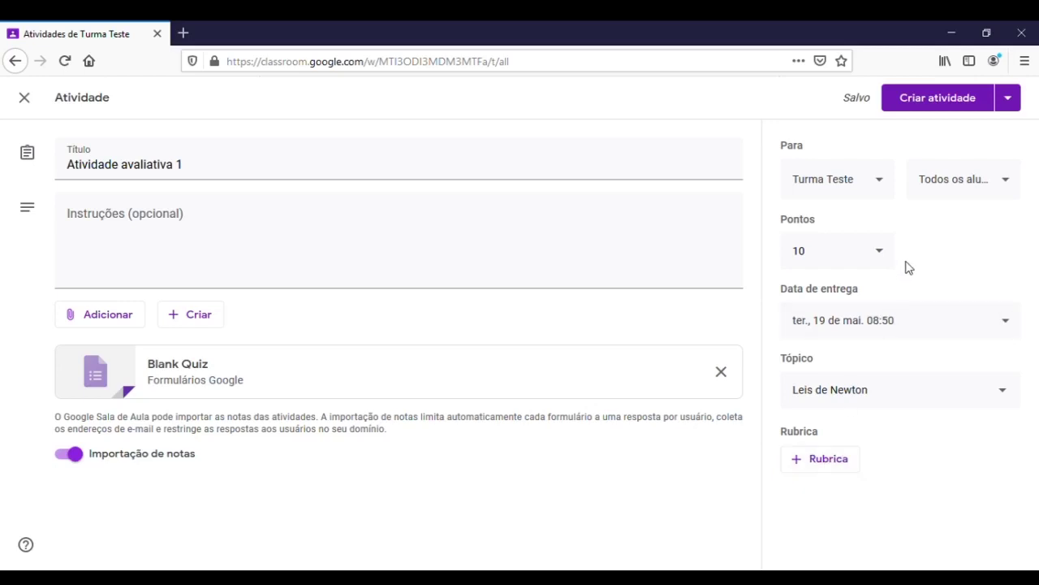
pyautogui.click(1015, 106)
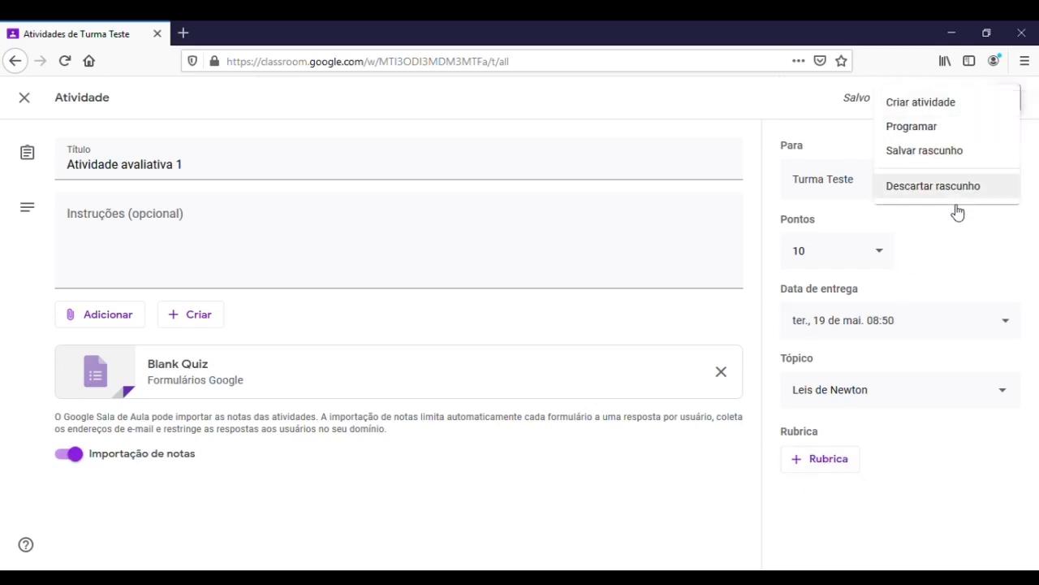
pyautogui.click(957, 242)
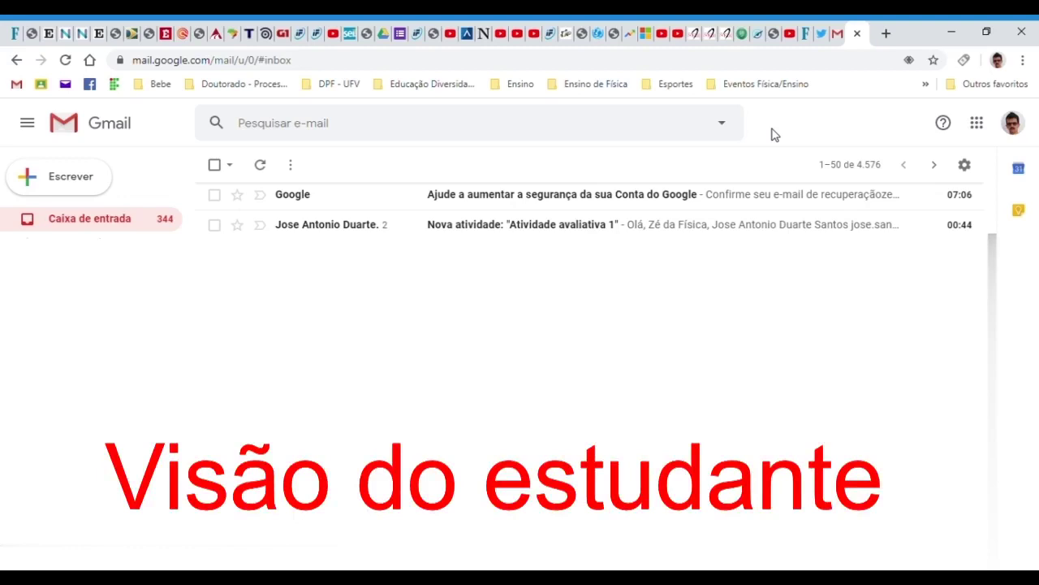
# - In the student's Gmail, open the "Nova atividade: Atividade avaliativa 1" e-mail, follow it to the Classroom assignment and open the attached form
pyautogui.click(570, 225)
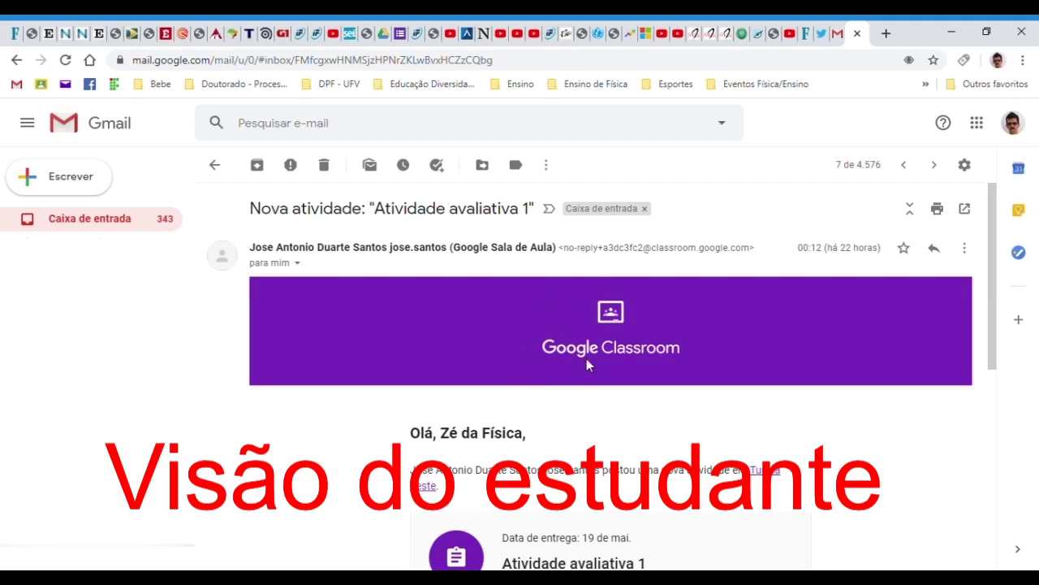
pyautogui.click(771, 478)
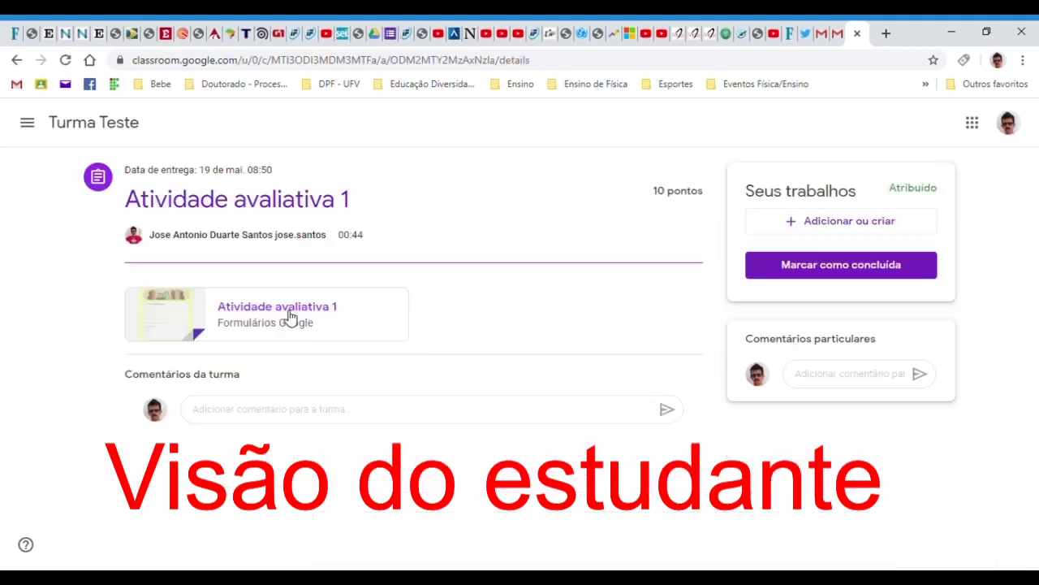
pyautogui.click(283, 315)
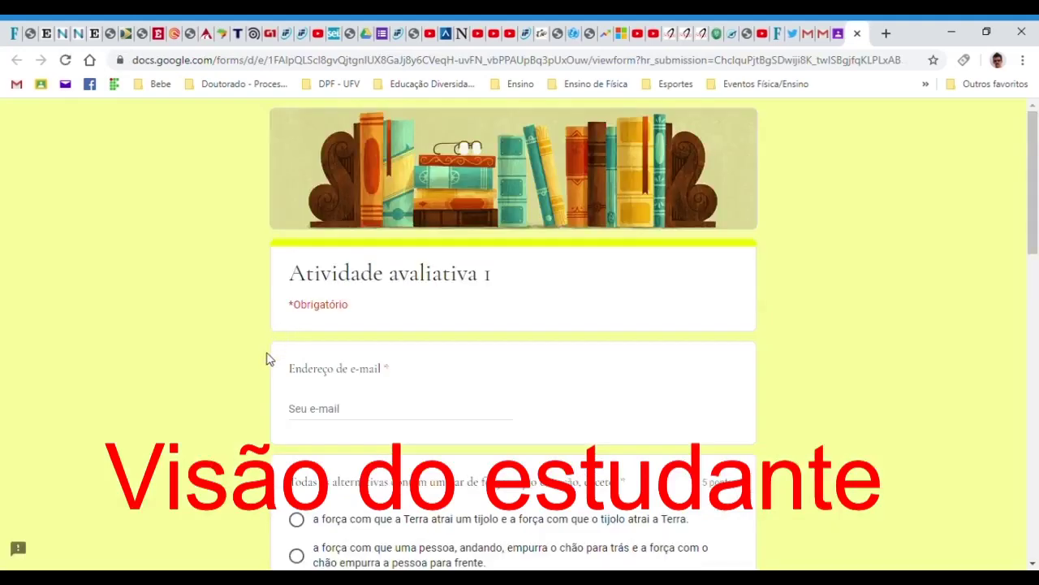
# - Fill in the student's e-mail and name, answer with the horse-and-cart option and "1500", and submit the form
pyautogui.click(331, 416)
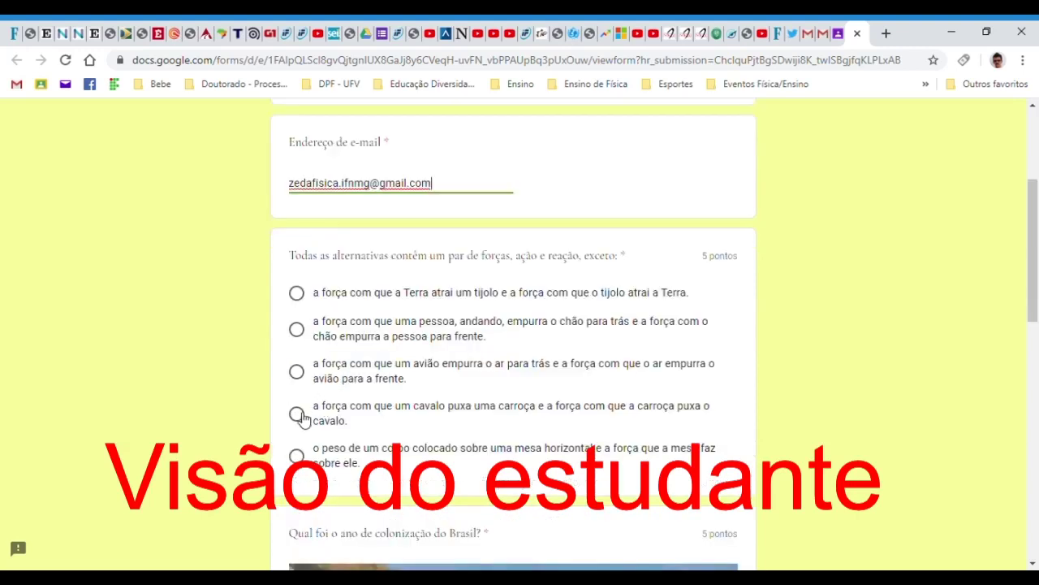
pyautogui.click(299, 414)
pyautogui.scroll(-6, 300, 419)
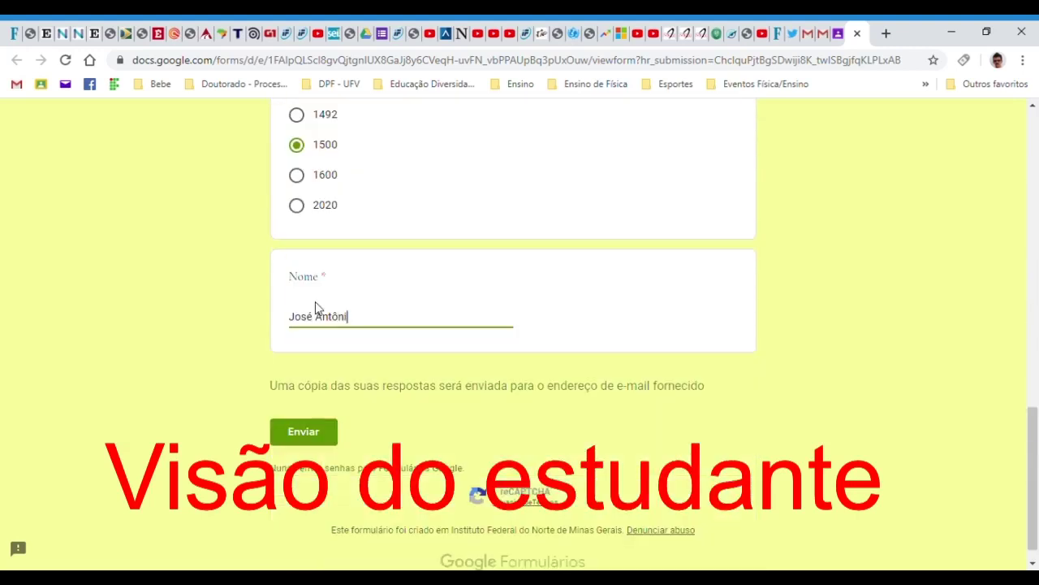
pyautogui.write('osé Antônio')
pyautogui.click(273, 435)
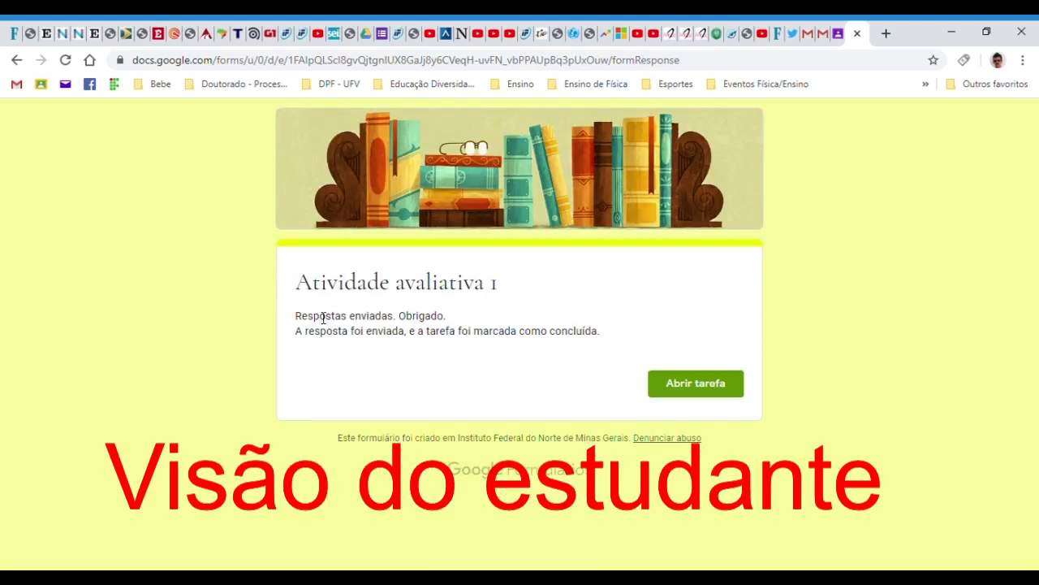
# - Read the submission confirmation, then open the task and check the status of the student's work
pyautogui.moveTo(296, 319); pyautogui.dragTo(449, 328)
pyautogui.click(388, 348)
pyautogui.click(688, 386)
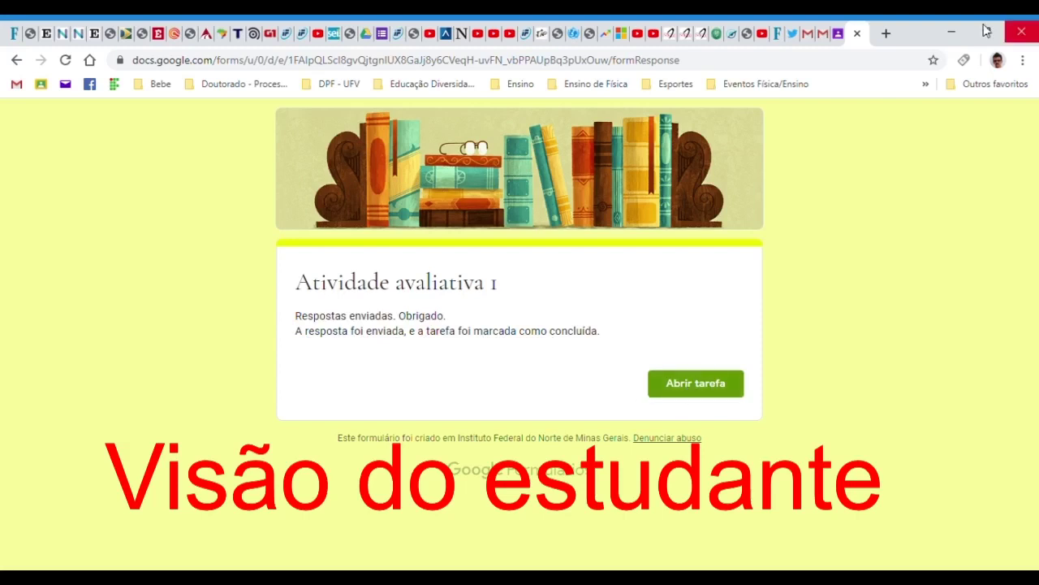
pyautogui.click(840, 36)
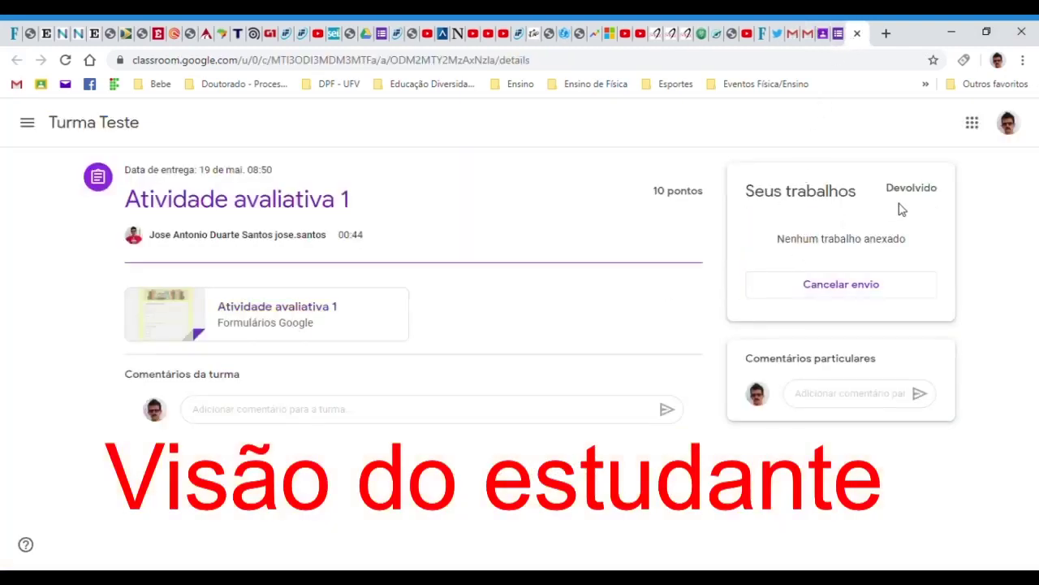
pyautogui.moveTo(890, 194); pyautogui.dragTo(961, 197)
pyautogui.click(954, 209)
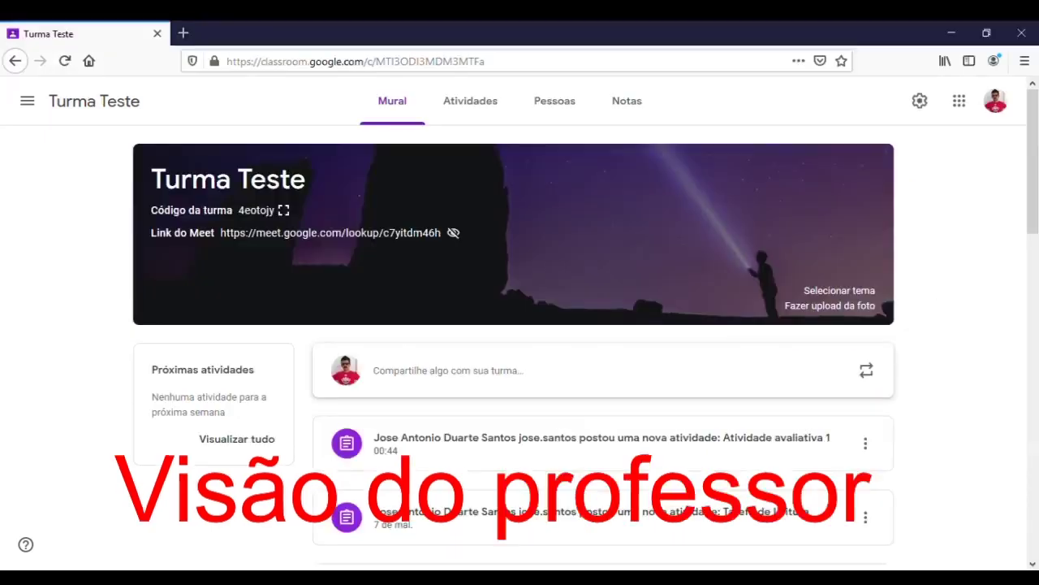
# - As the teacher, open the "Atividade avaliativa 1" post and bring up the responses of its attached form in the form editor
pyautogui.click(529, 441)
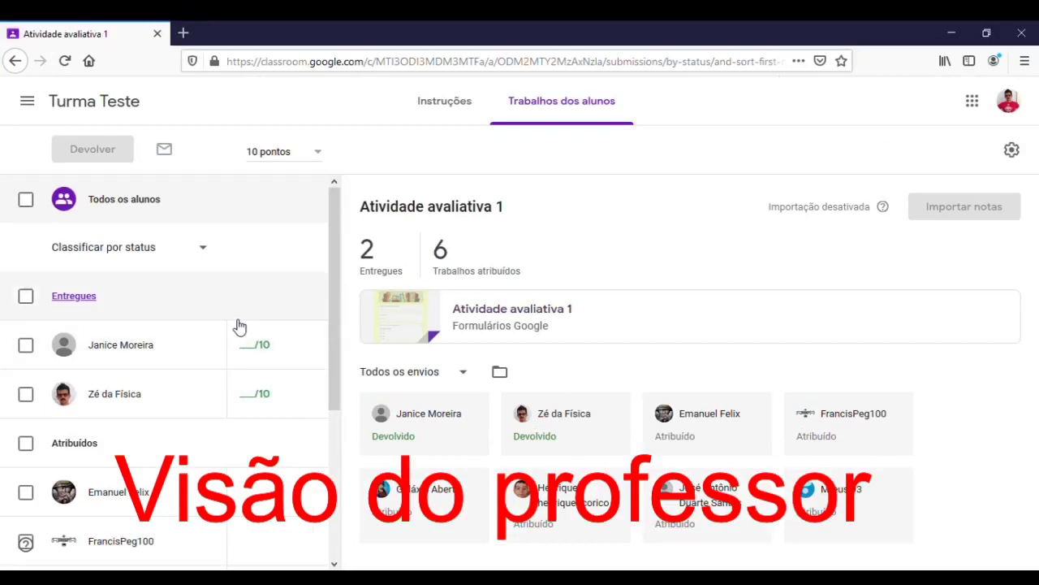
pyautogui.click(505, 316)
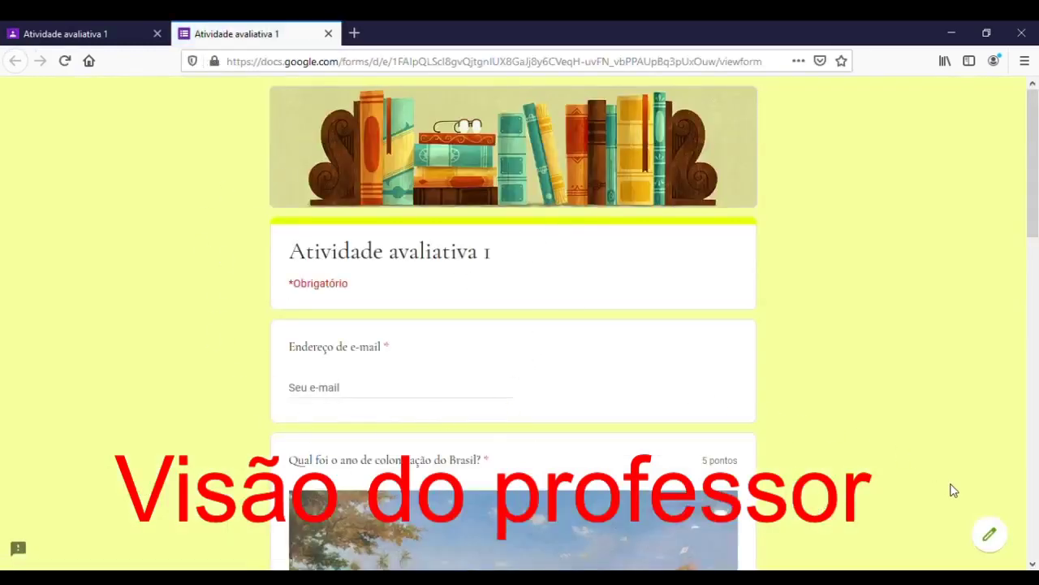
pyautogui.click(994, 537)
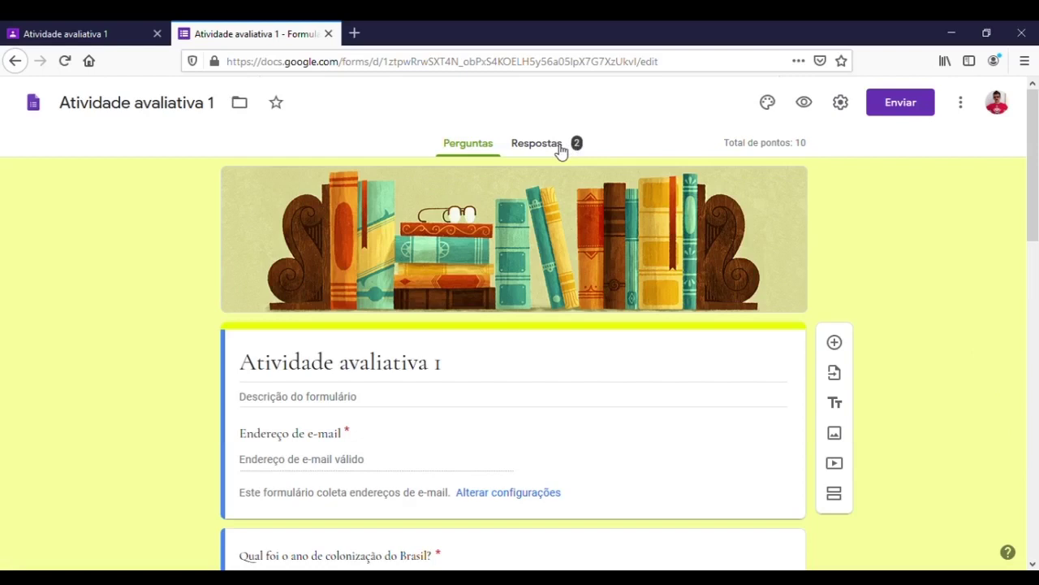
pyautogui.click(560, 149)
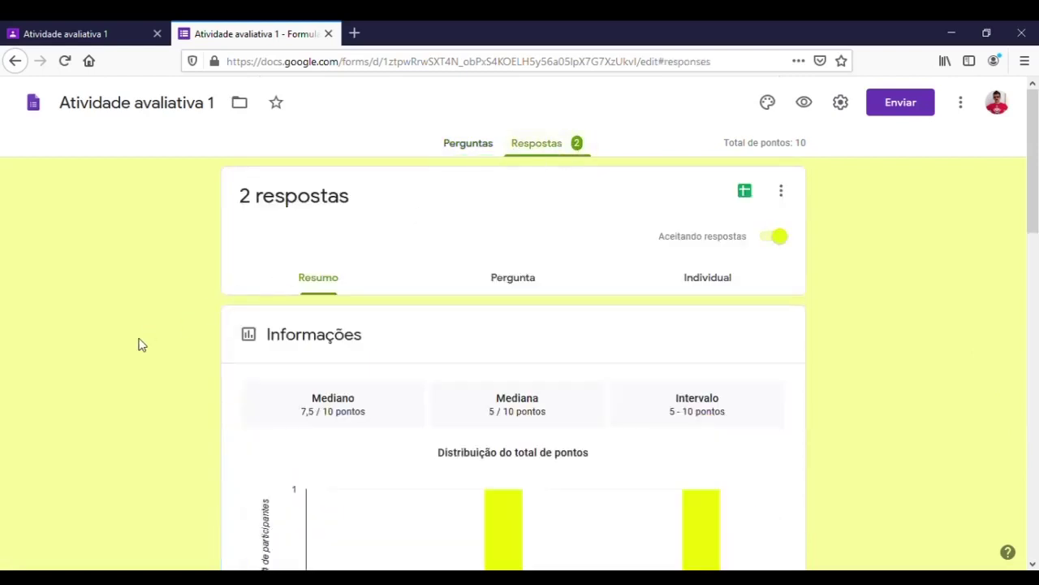
# - Examine the response summary's statistics, the distribution of total points and the table of student scores
pyautogui.scroll(-1, 388, 324)
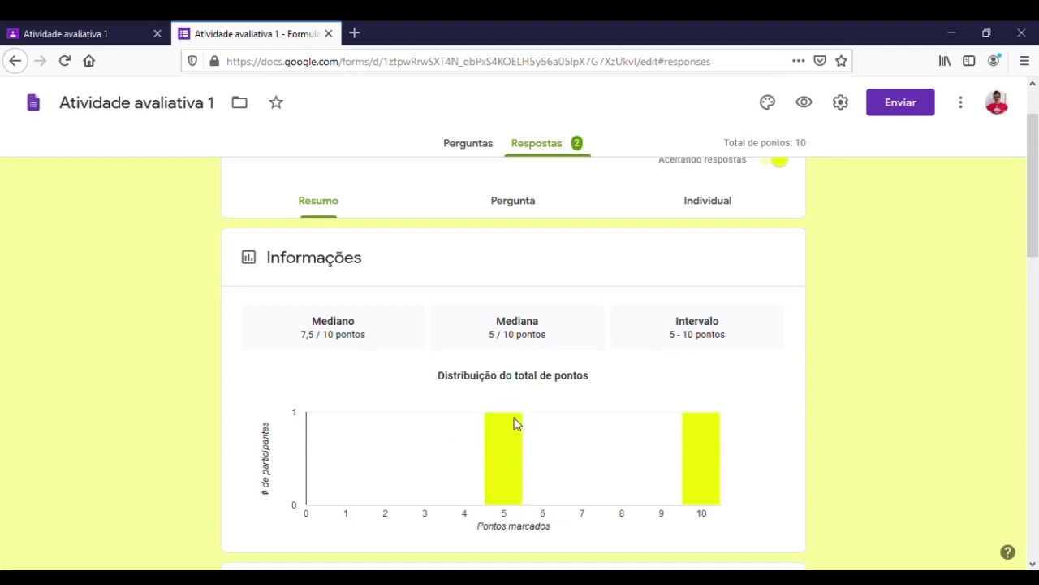
pyautogui.moveTo(510, 443)
pyautogui.moveTo(717, 478)
pyautogui.scroll(-2, 638, 470)
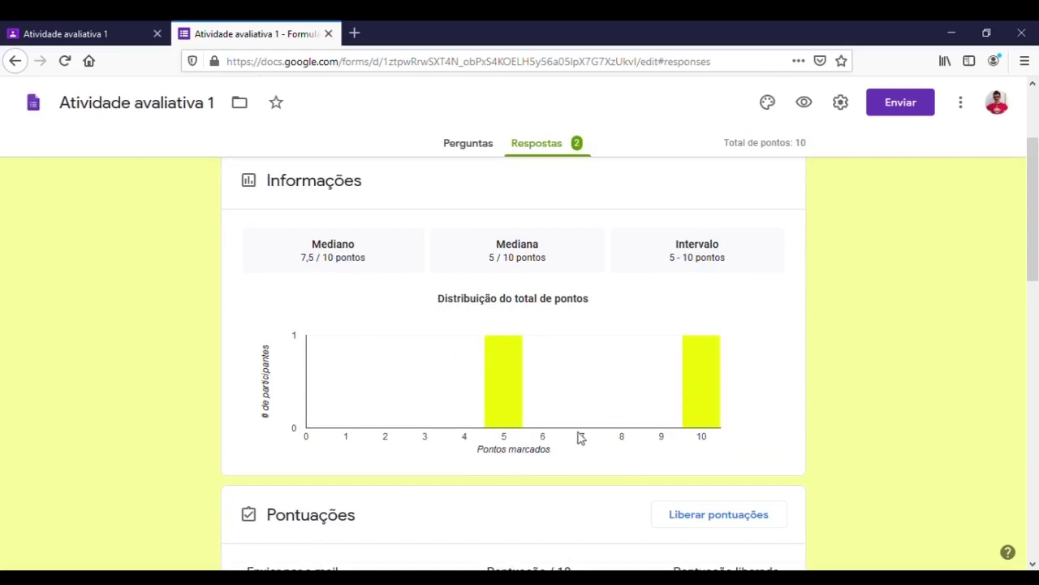
pyautogui.scroll(-4, 581, 410)
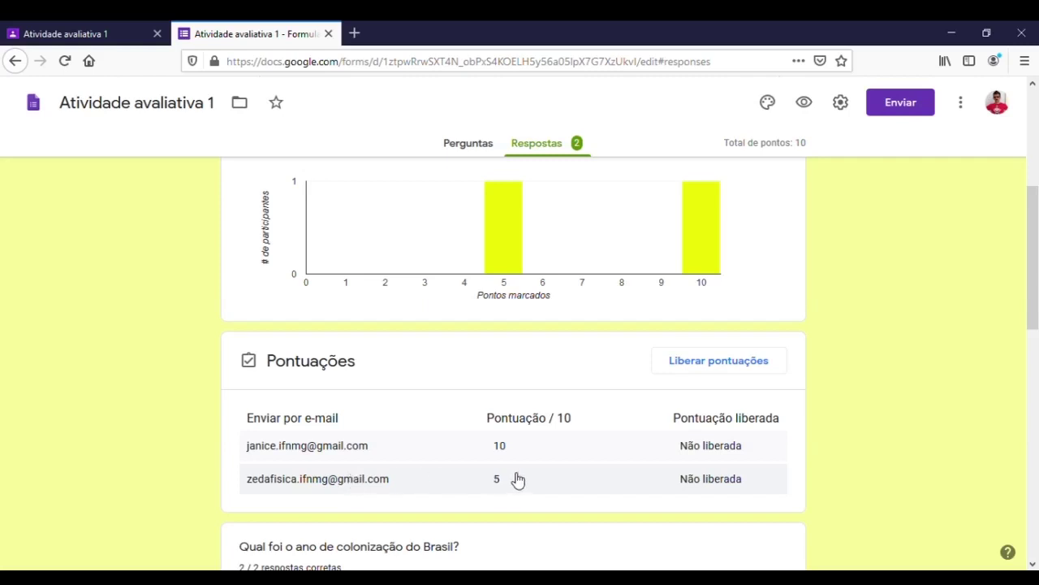
pyautogui.scroll(-3, 690, 475)
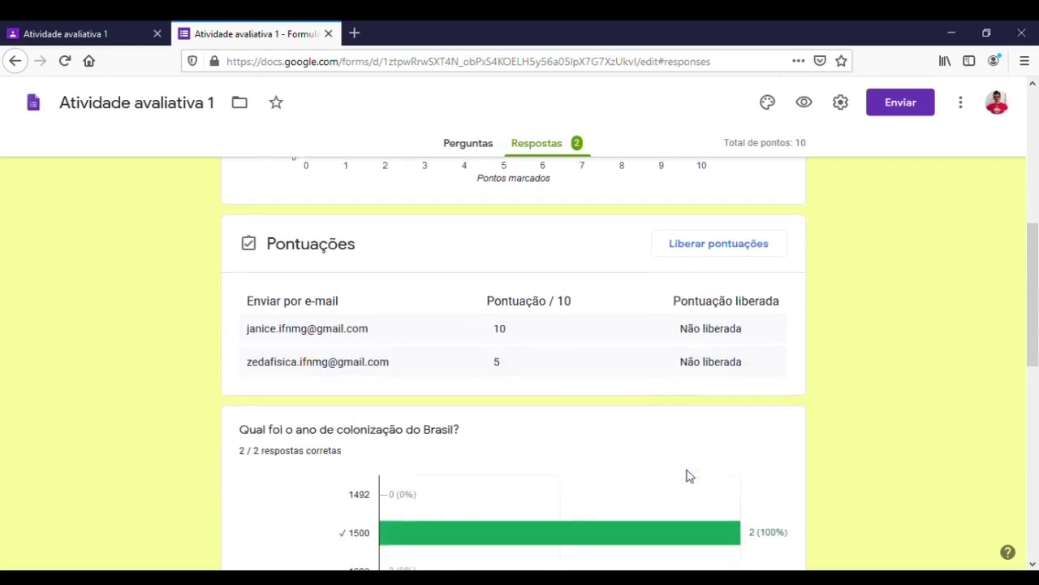
# - Examine the answer charts for each question in the summary and return to the table of student scores
pyautogui.scroll(-2, 696, 470)
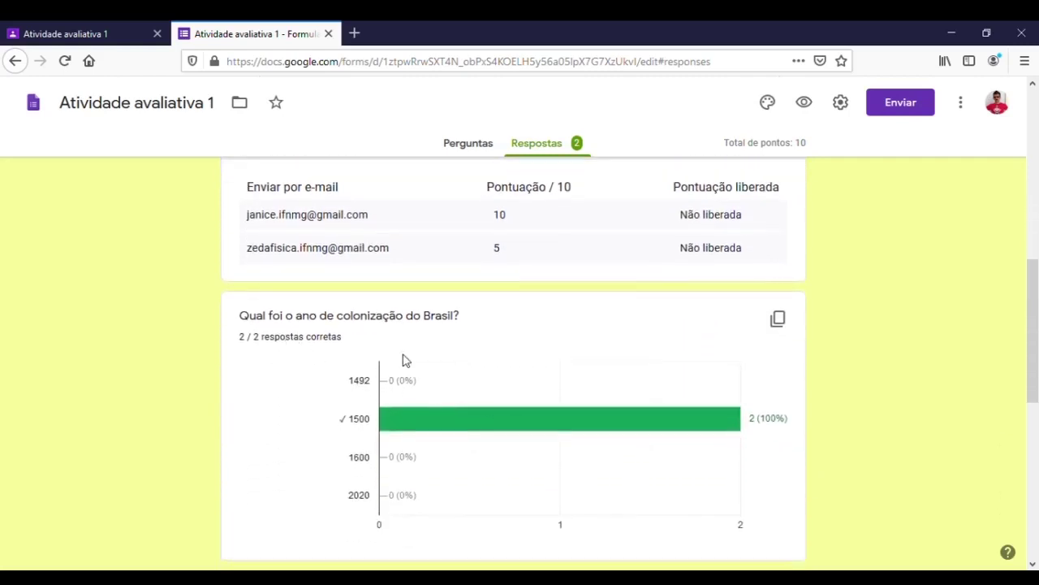
pyautogui.scroll(-3, 386, 386)
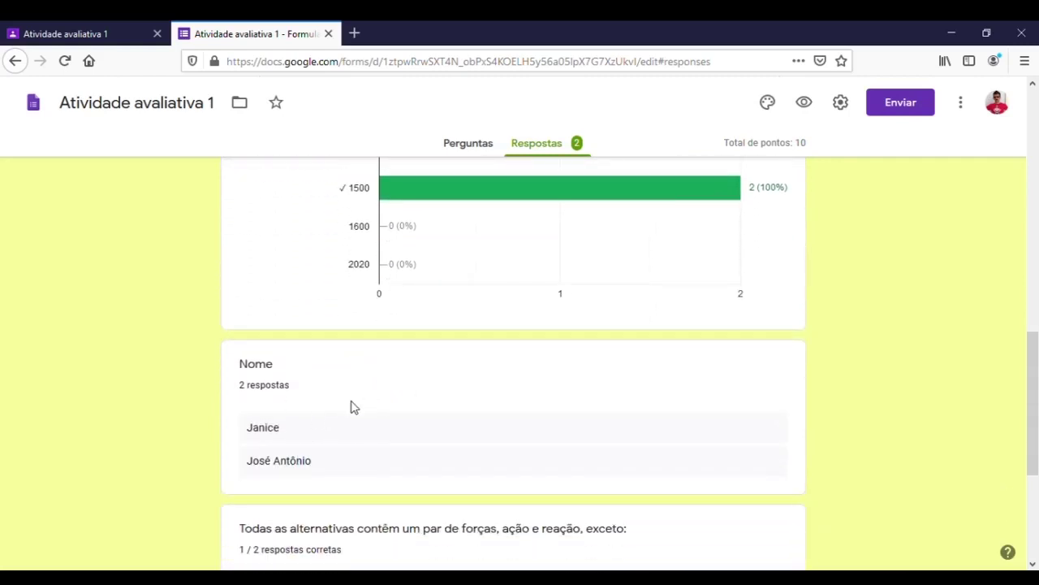
pyautogui.scroll(-2, 350, 406)
pyautogui.scroll(-1, 352, 404)
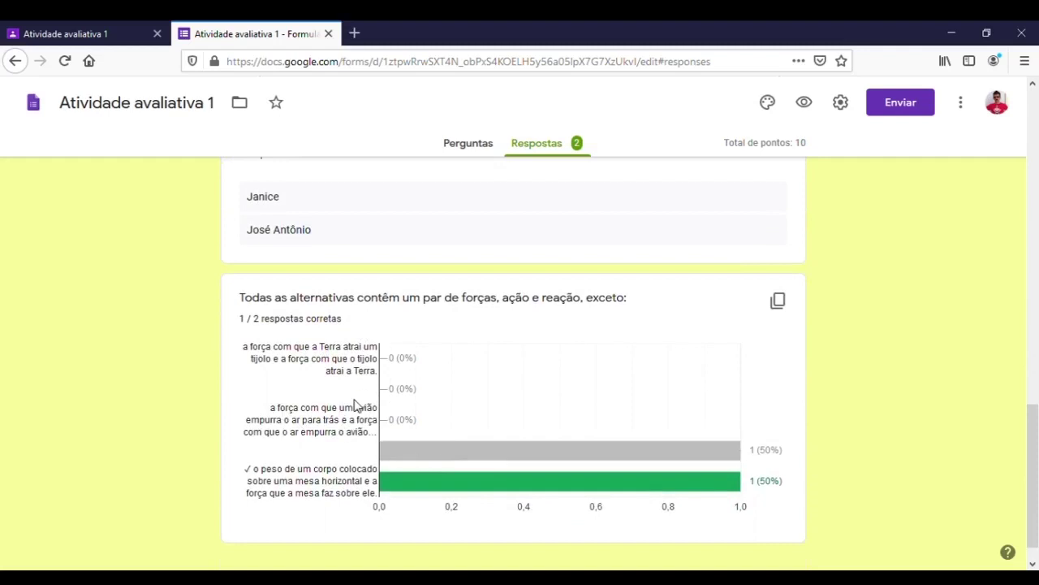
pyautogui.moveTo(492, 487)
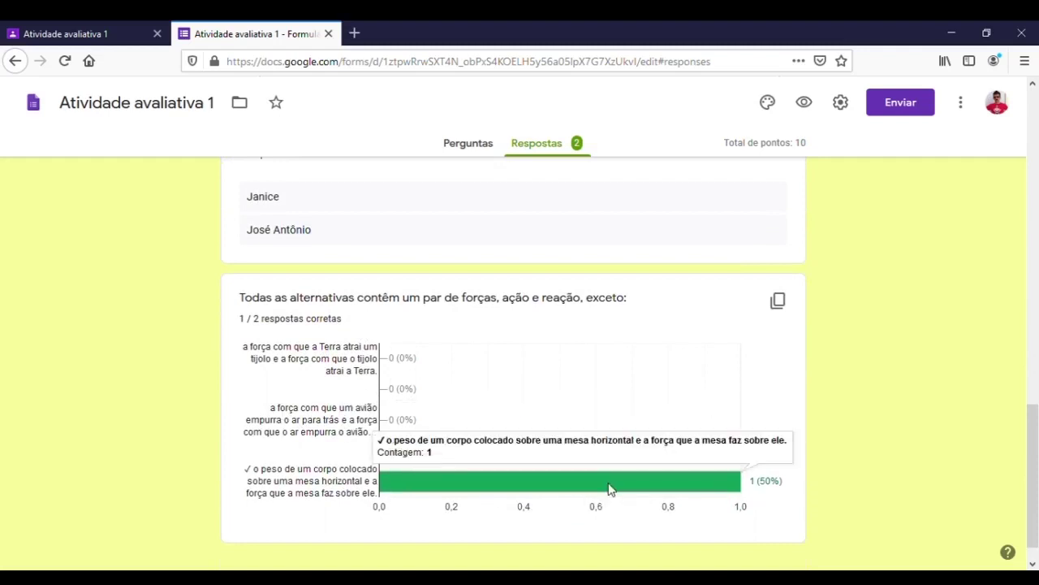
pyautogui.scroll(4, 633, 488)
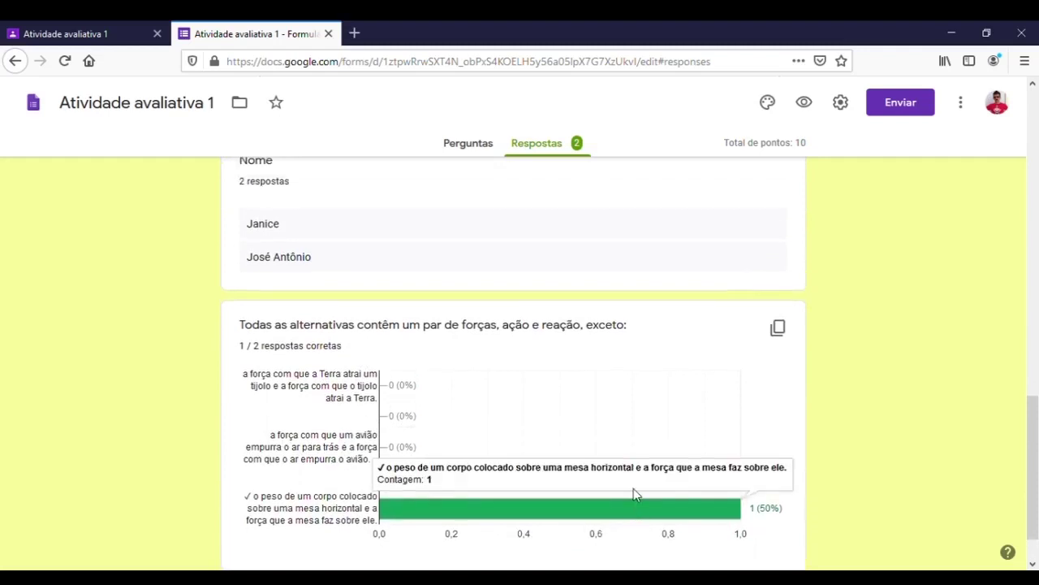
pyautogui.scroll(3, 636, 495)
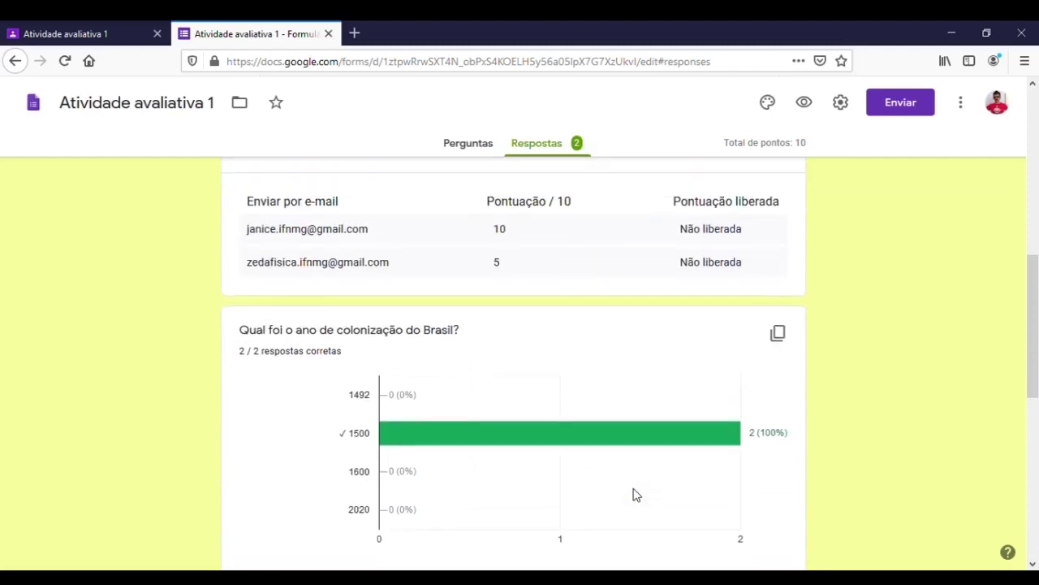
pyautogui.scroll(-2, 633, 492)
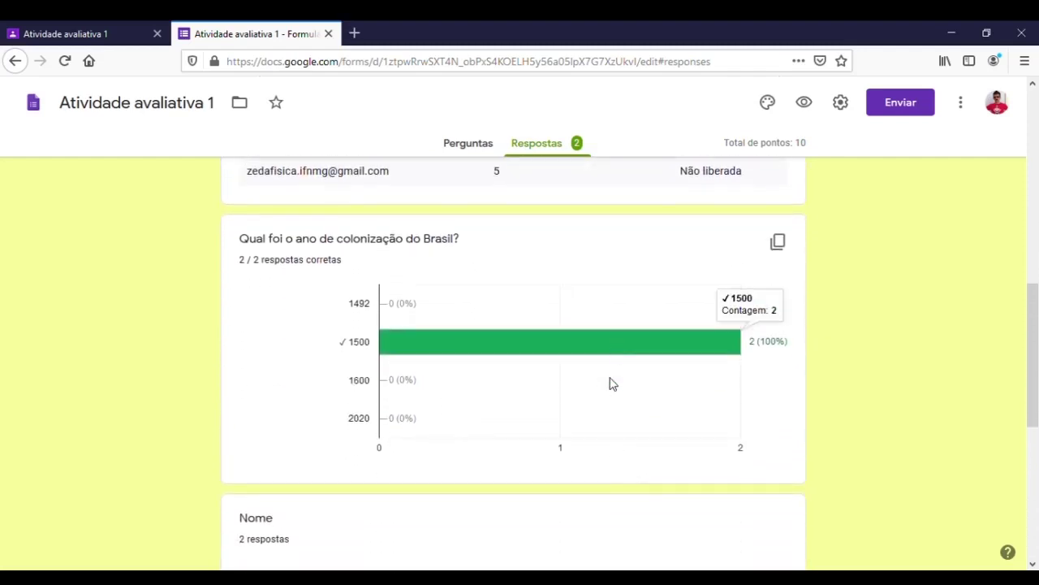
pyautogui.scroll(-3, 611, 390)
pyautogui.scroll(-2, 614, 415)
pyautogui.scroll(4, 615, 414)
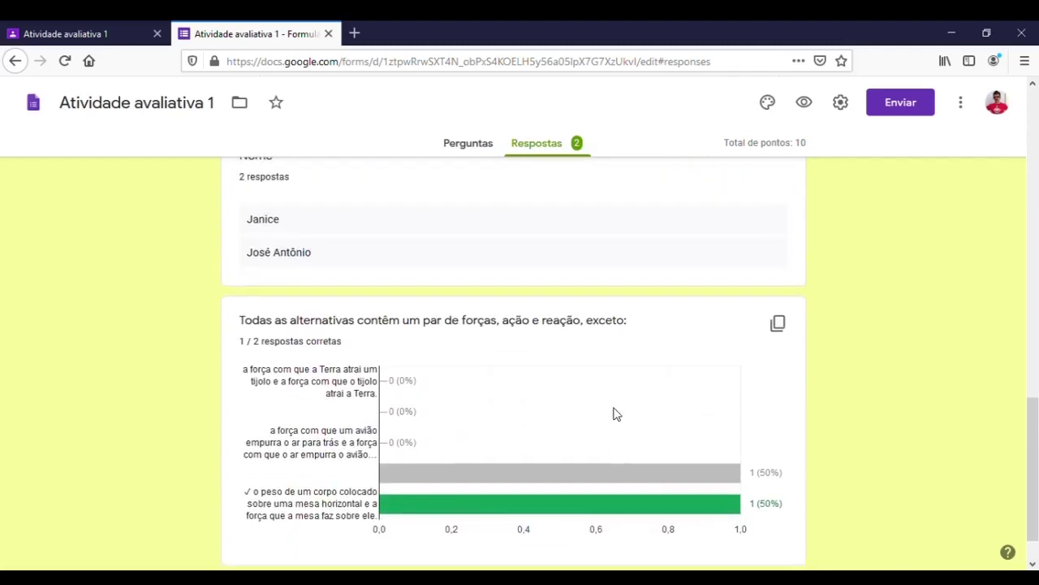
pyautogui.scroll(4, 615, 414)
pyautogui.scroll(2, 613, 412)
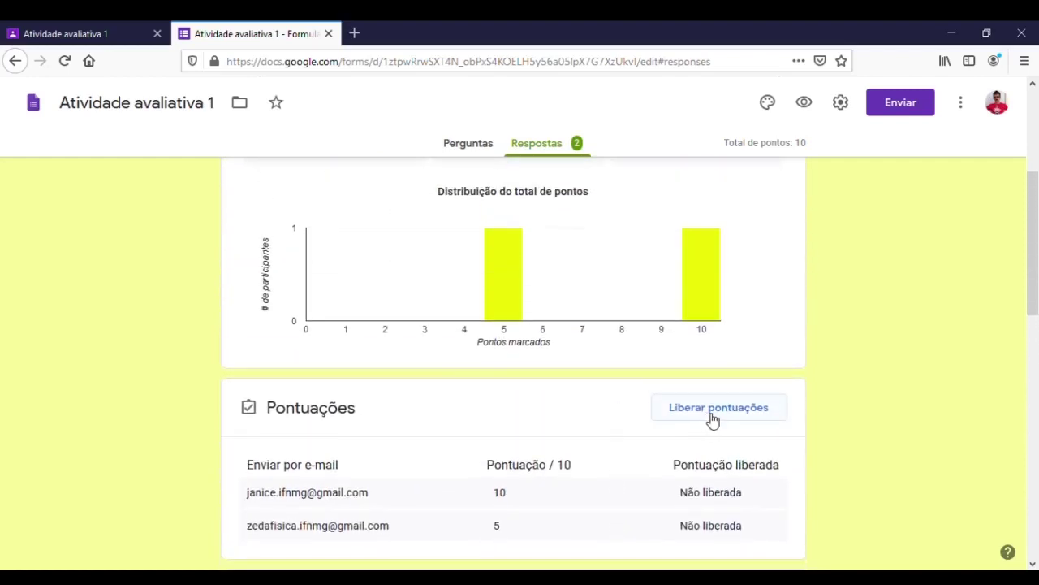
# - View the responses by question, examining the answer options of "Qual foi o ano de colonização do Brasil?" and hiding them again
pyautogui.scroll(3, 713, 419)
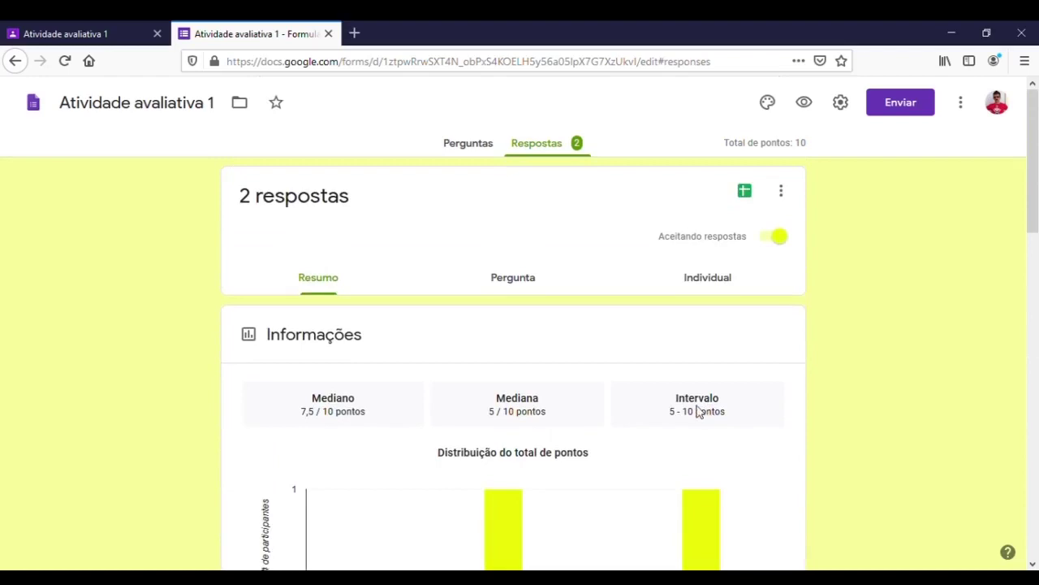
pyautogui.click(532, 284)
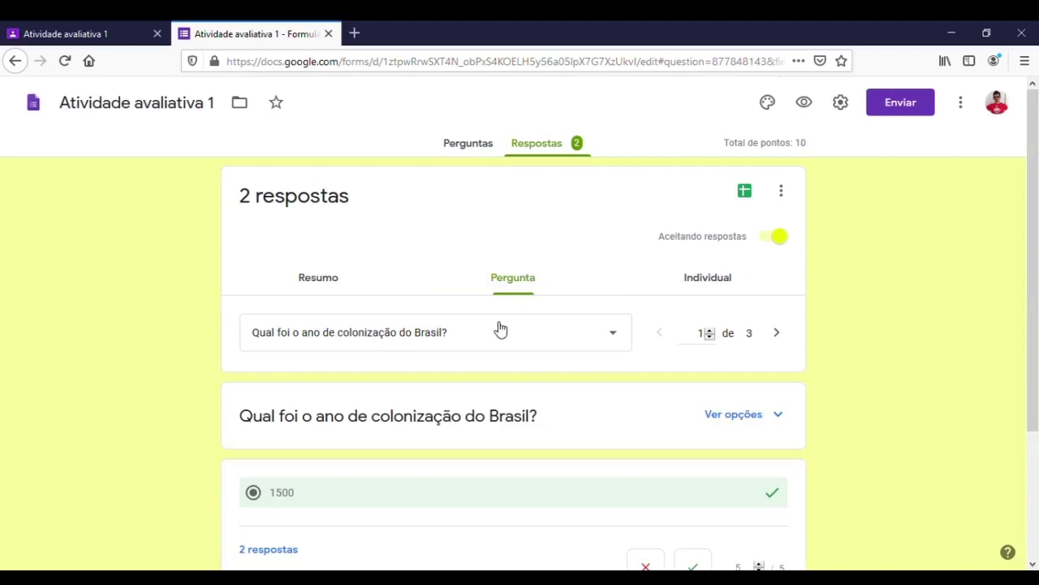
pyautogui.scroll(-1, 394, 375)
pyautogui.scroll(-3, 394, 375)
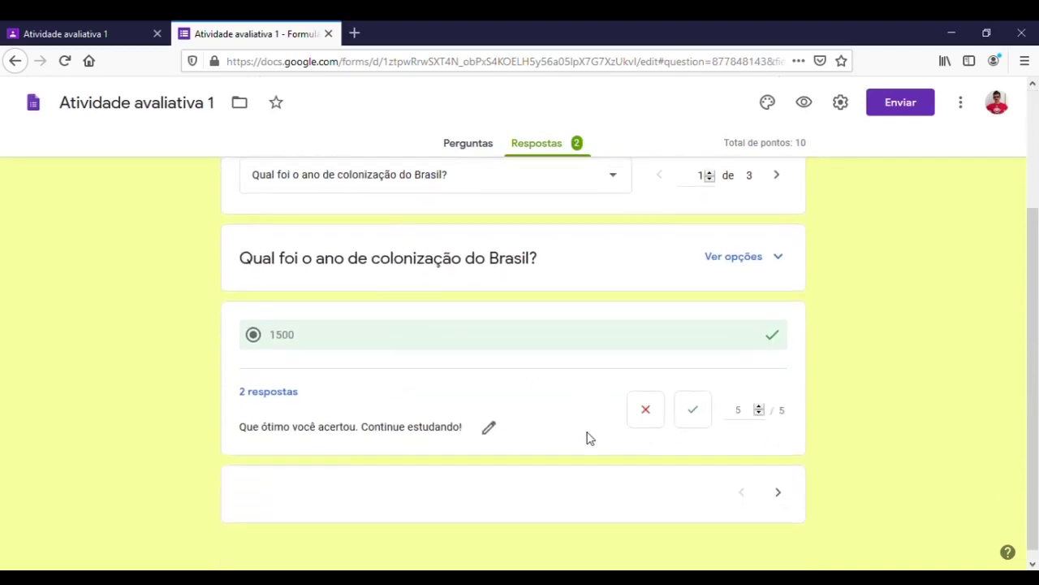
pyautogui.scroll(-1, 585, 436)
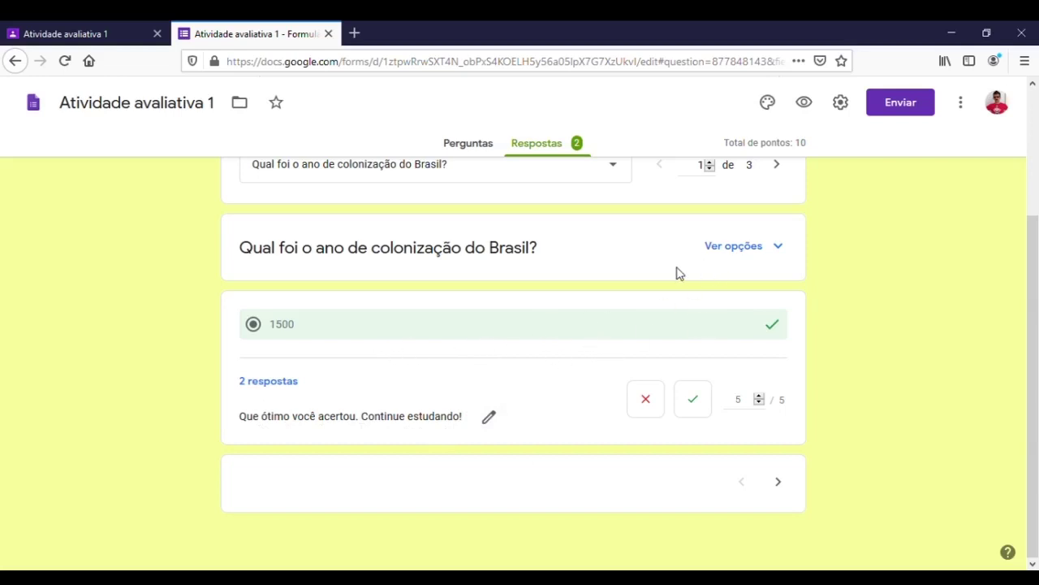
pyautogui.click(757, 254)
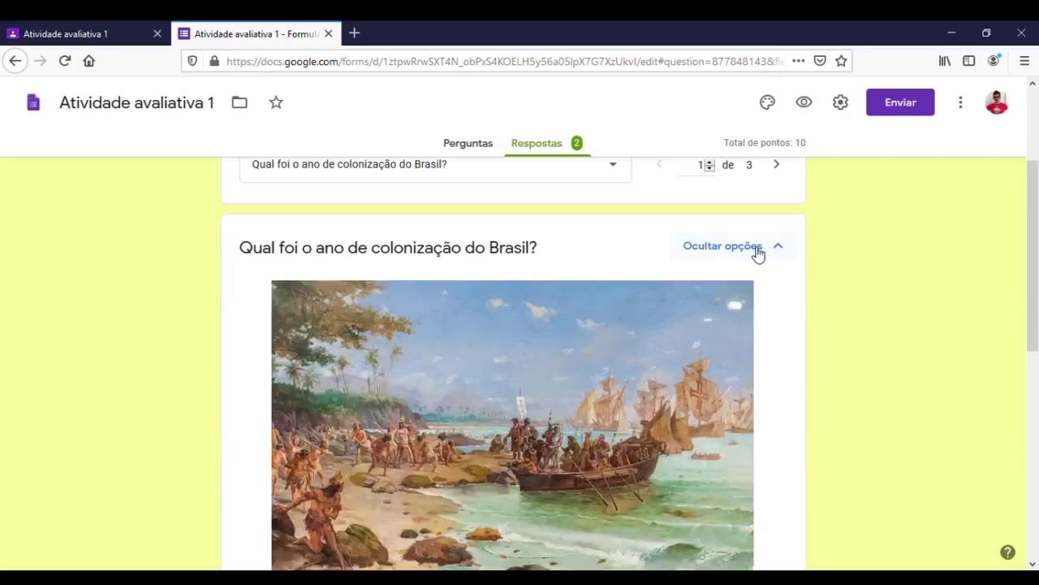
pyautogui.scroll(-4, 770, 294)
pyautogui.scroll(4, 772, 297)
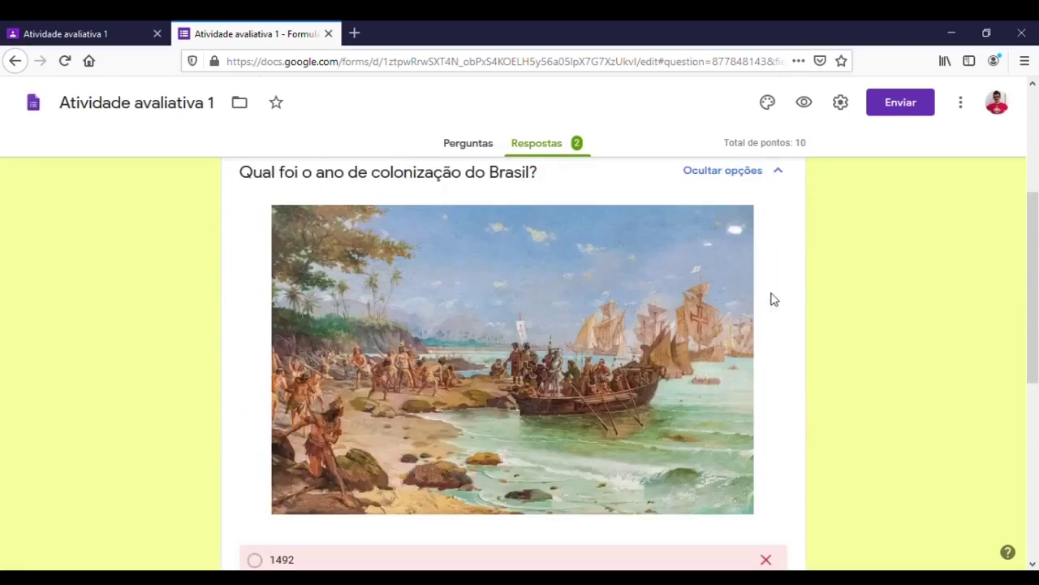
pyautogui.click(768, 255)
pyautogui.scroll(2, 756, 290)
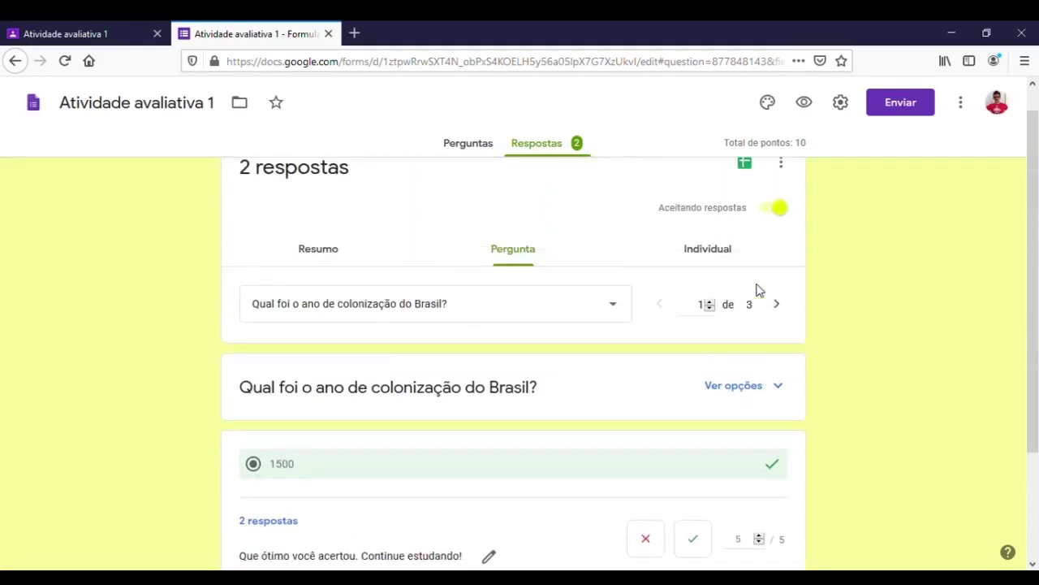
# - Browse the per-question responses up to question 3 and return to "Qual foi o ano de colonização do Brasil?"
pyautogui.click(628, 342)
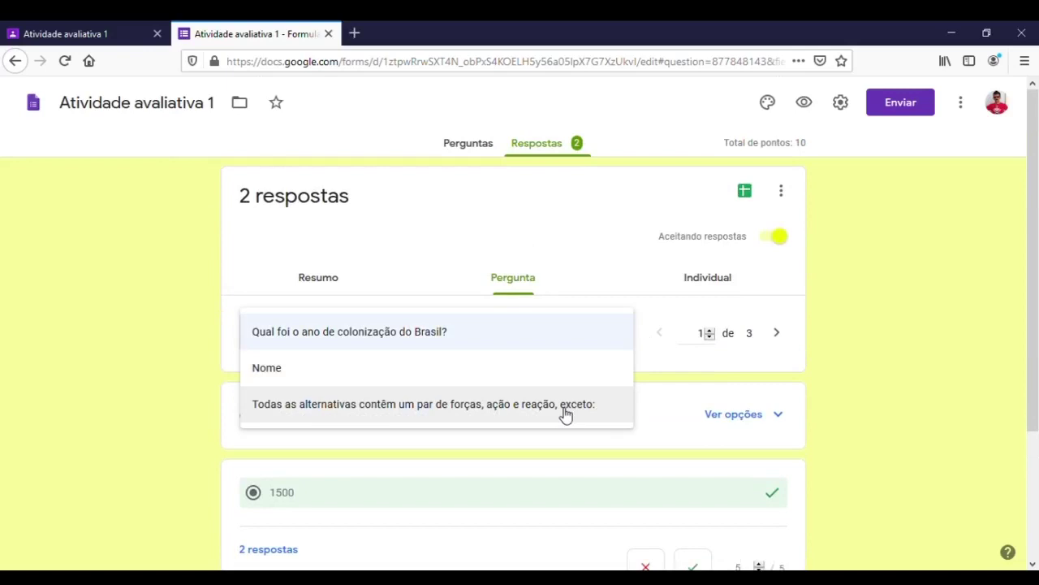
pyautogui.click(792, 334)
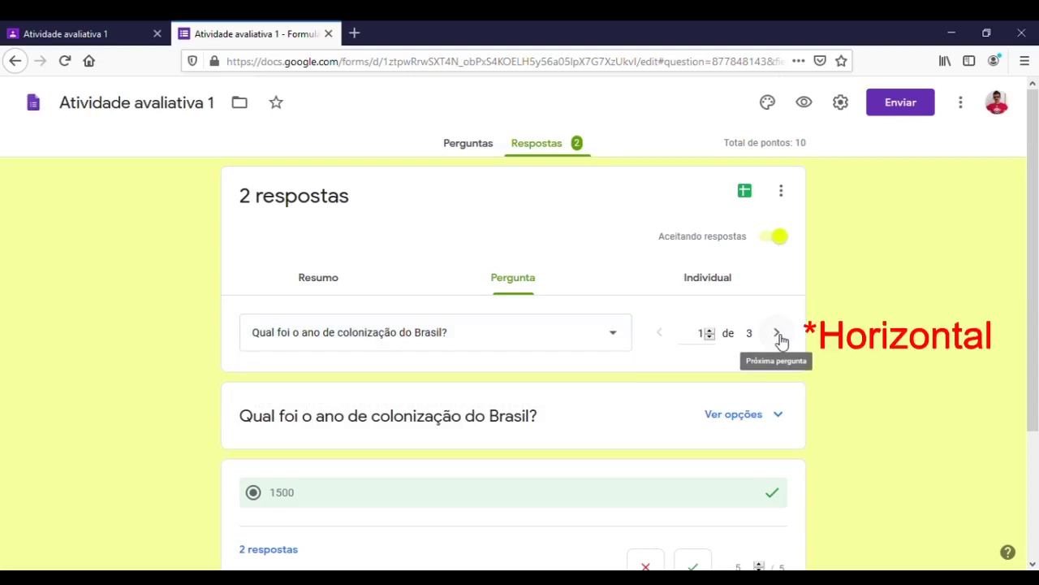
pyautogui.click(708, 329)
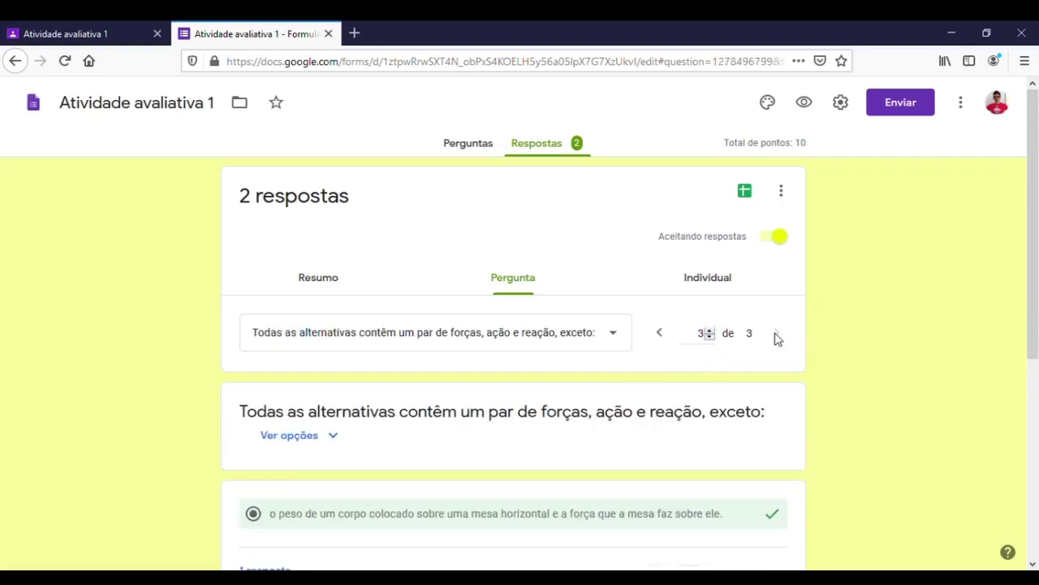
pyautogui.click(627, 345)
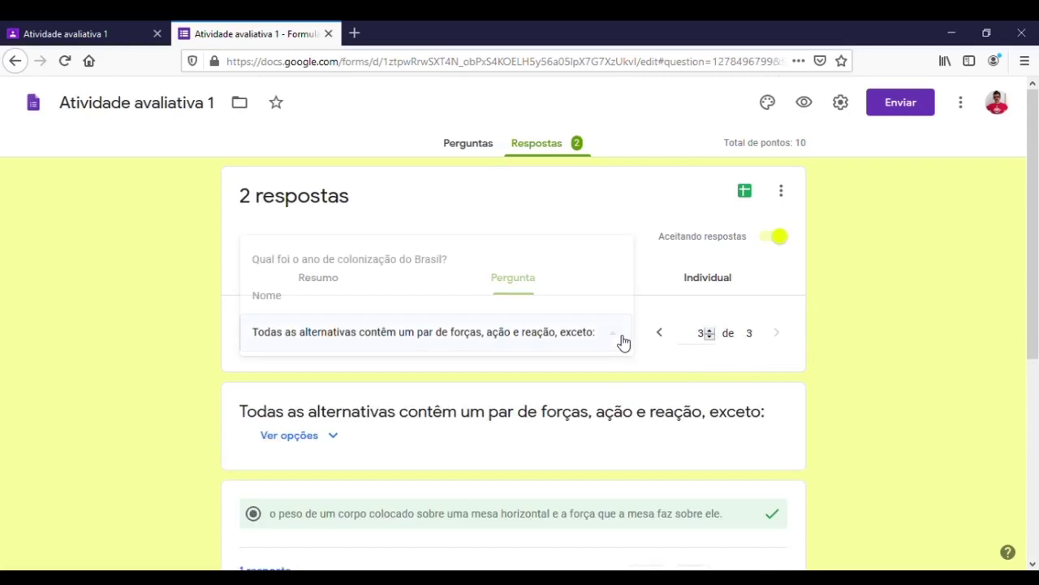
pyautogui.click(413, 259)
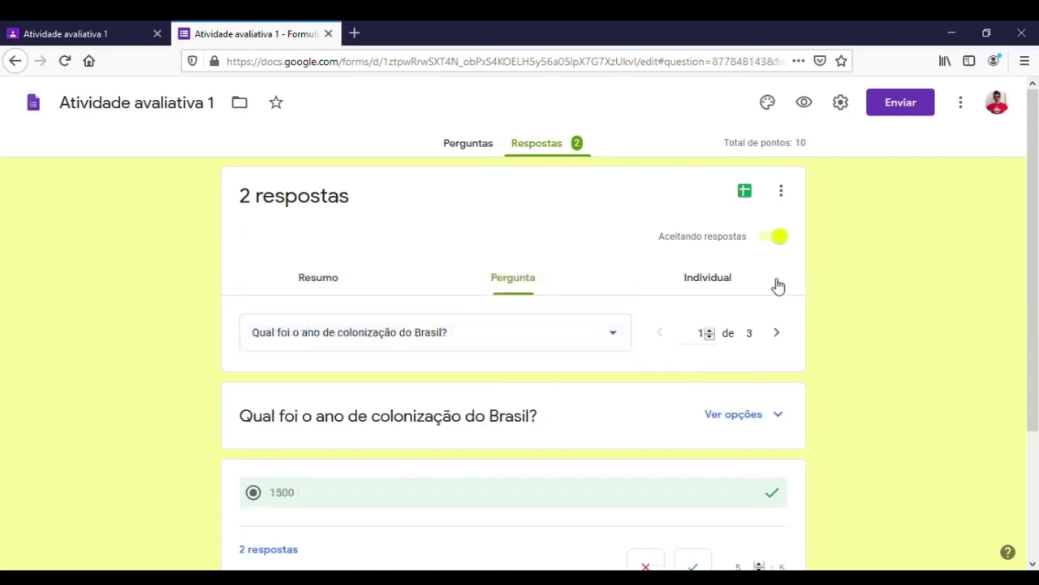
# - View the responses individually, switching to the second participant and back, and check the list of participants
pyautogui.click(722, 279)
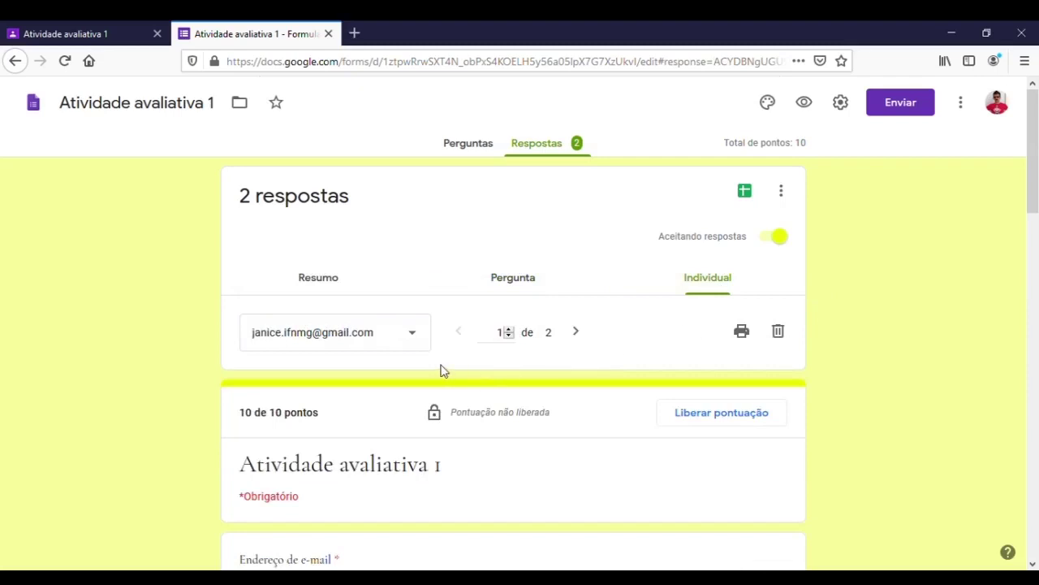
pyautogui.scroll(-2, 438, 362)
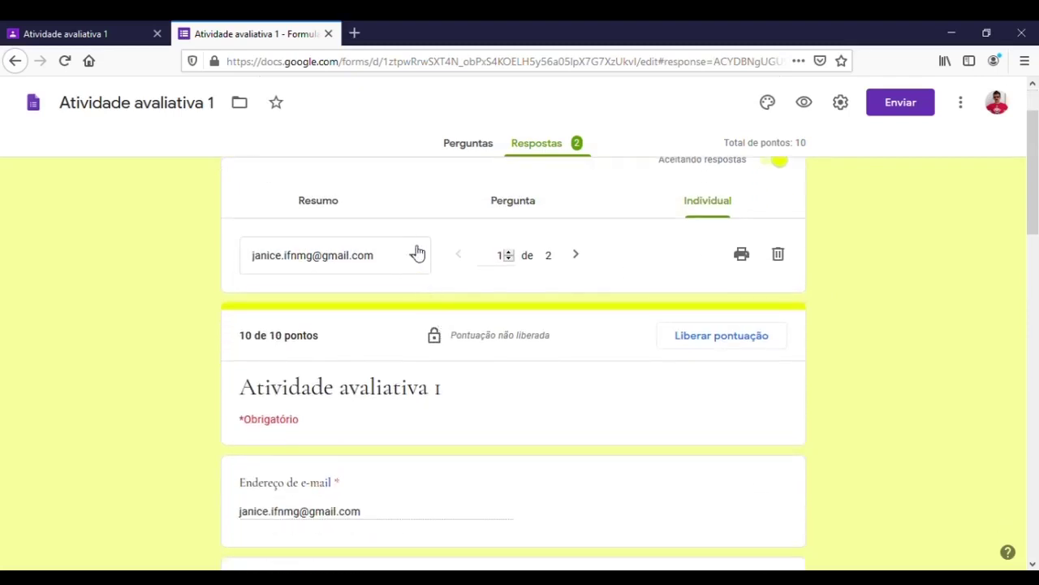
pyautogui.click(576, 258)
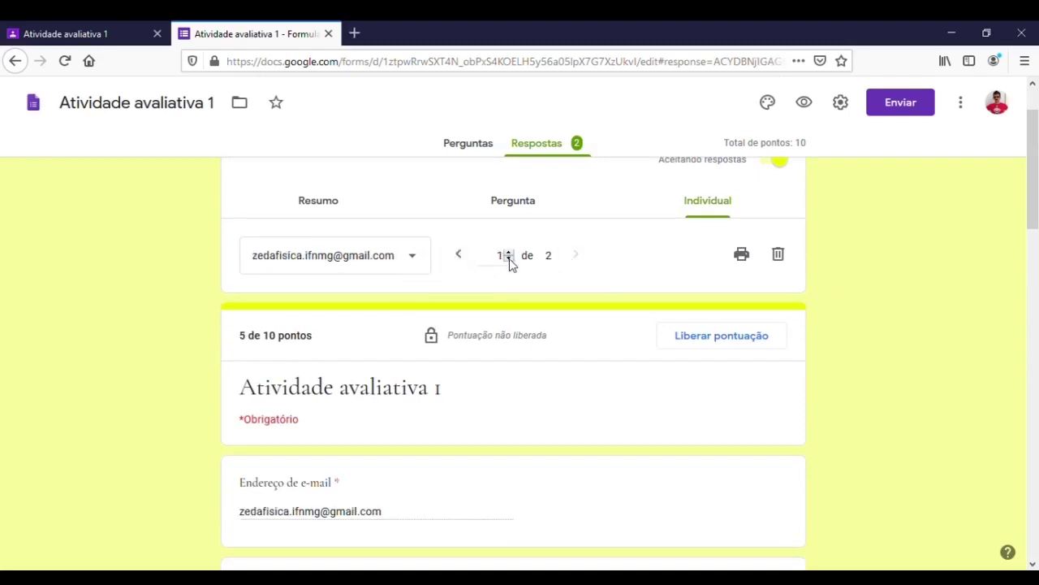
pyautogui.click(509, 259)
pyautogui.click(422, 263)
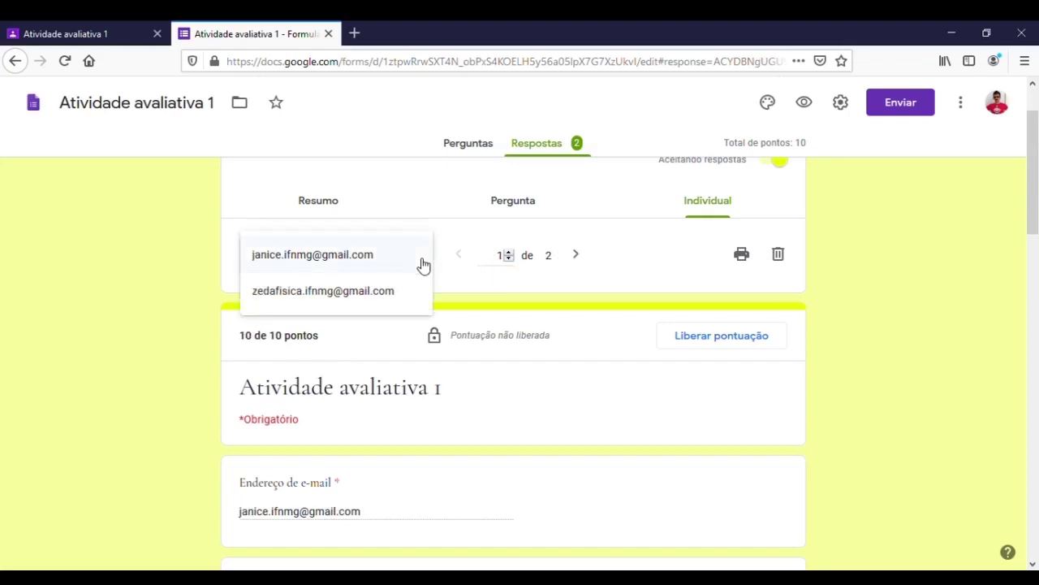
pyautogui.click(422, 264)
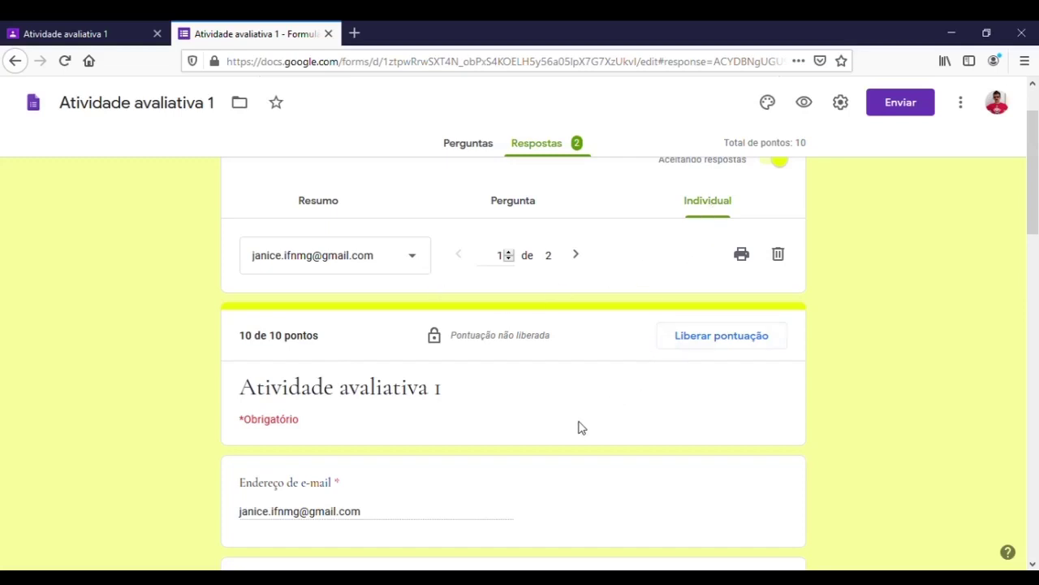
# - Examine the first participant's answers, points per question and feedback, and return to the start of the response
pyautogui.scroll(-2, 390, 406)
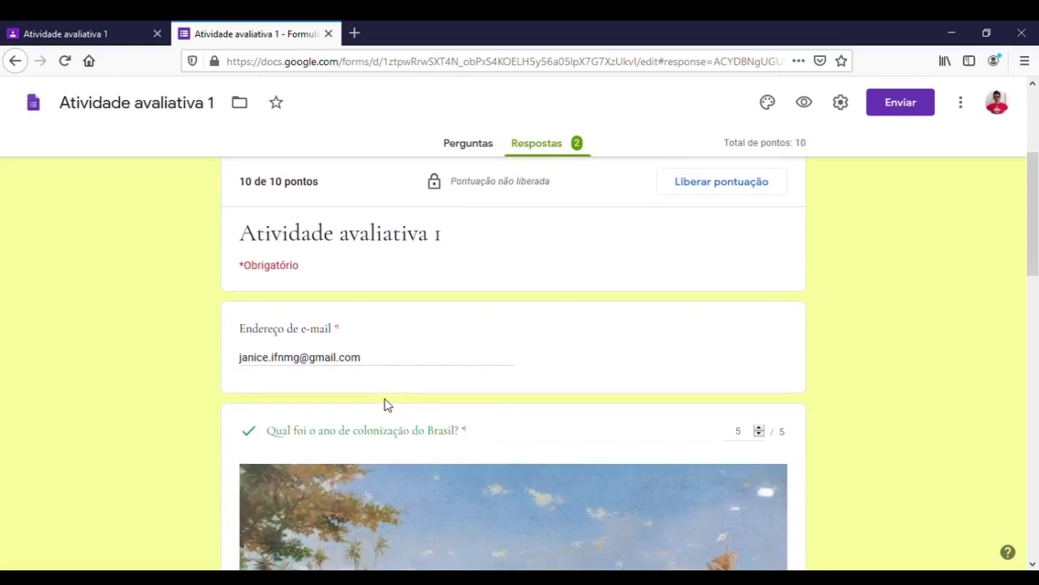
pyautogui.scroll(-10, 386, 404)
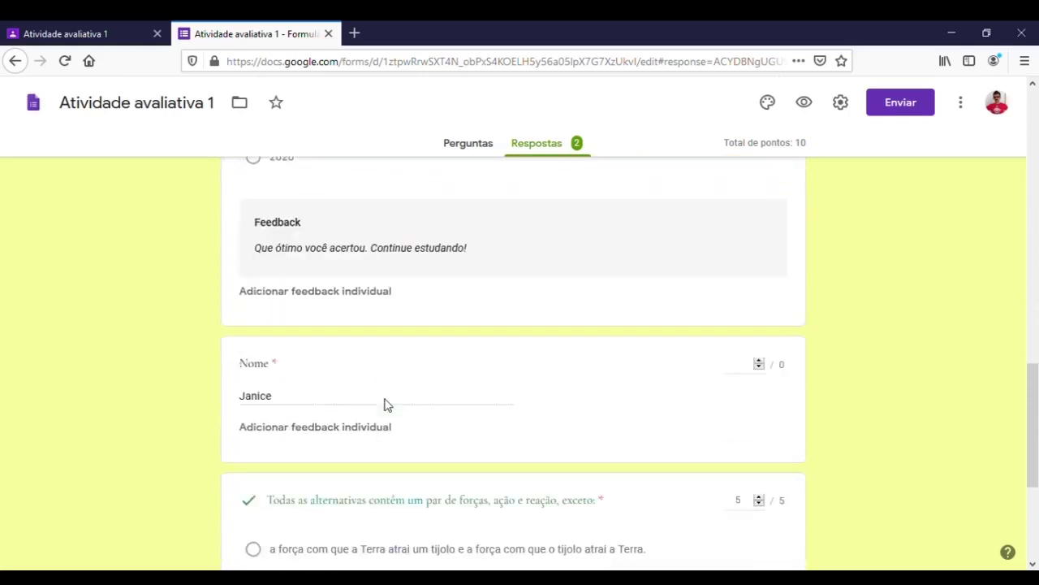
pyautogui.scroll(-3, 386, 405)
pyautogui.scroll(6, 387, 405)
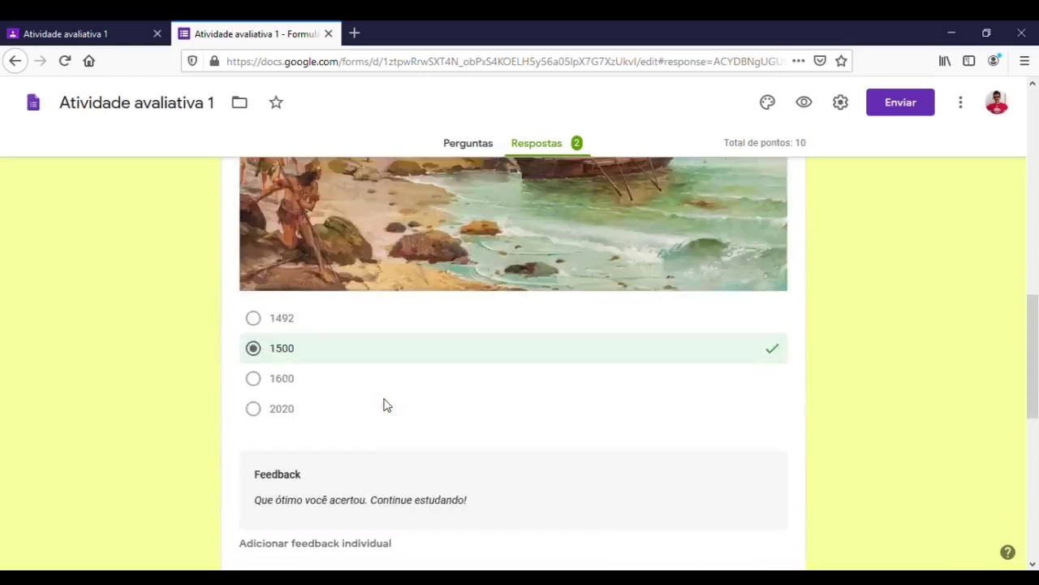
pyautogui.scroll(10, 387, 405)
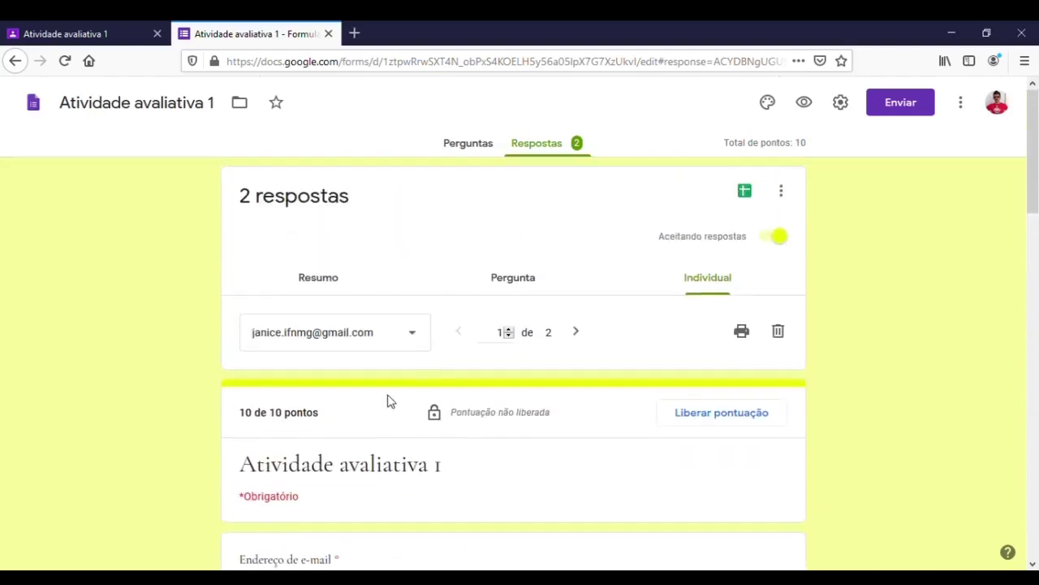
# - Return to the response summary and review the point statistics and the table of student scores
pyautogui.click(341, 282)
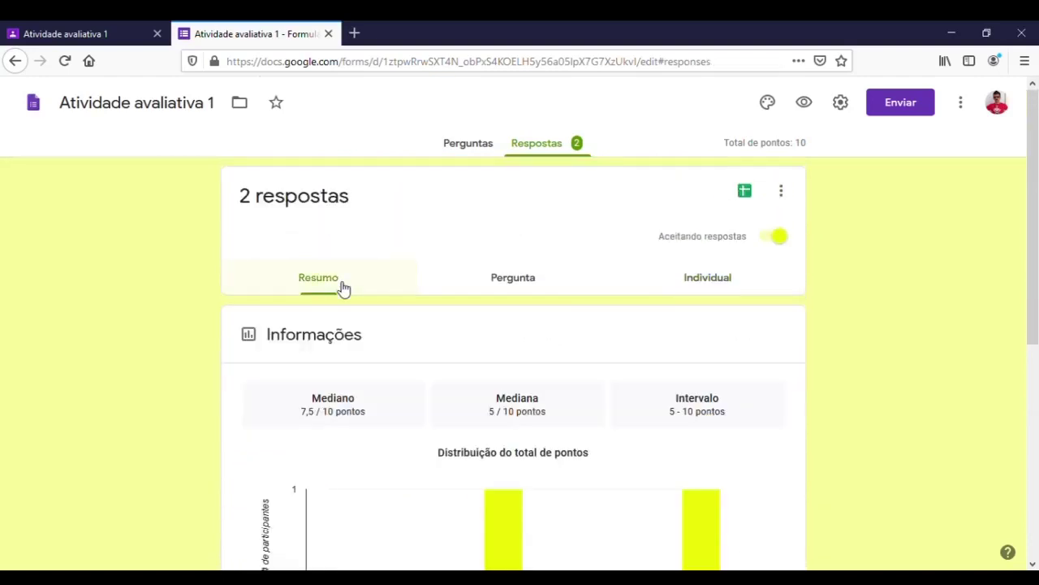
pyautogui.scroll(-4, 367, 311)
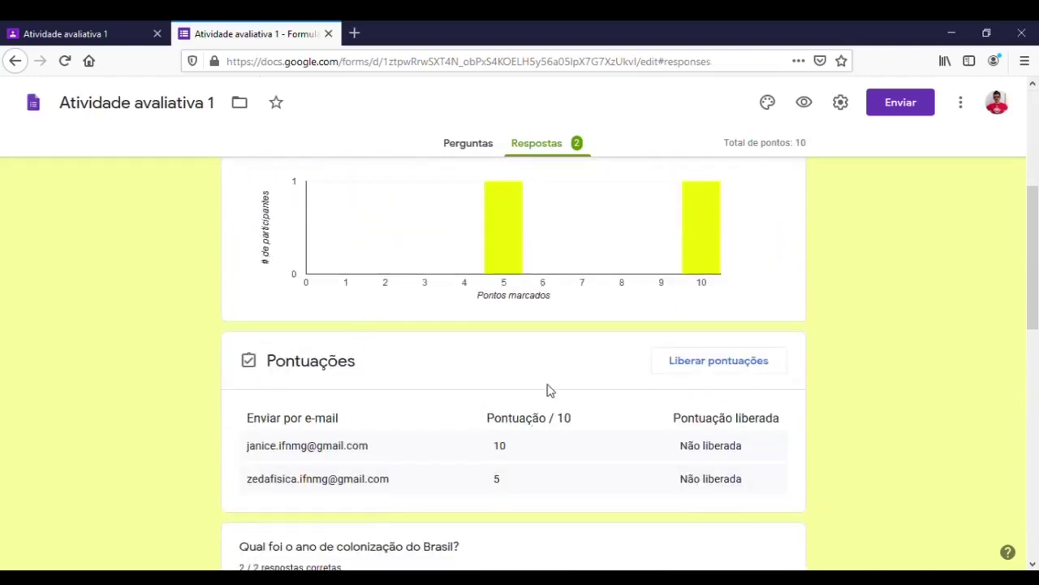
pyautogui.scroll(4, 476, 479)
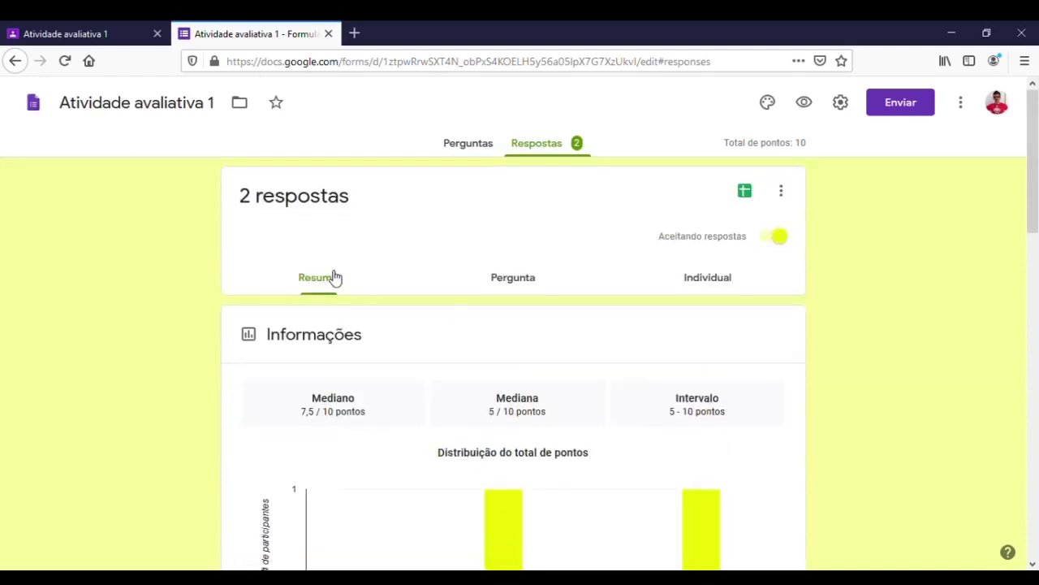
pyautogui.scroll(-3, 312, 358)
pyautogui.scroll(-3, 318, 357)
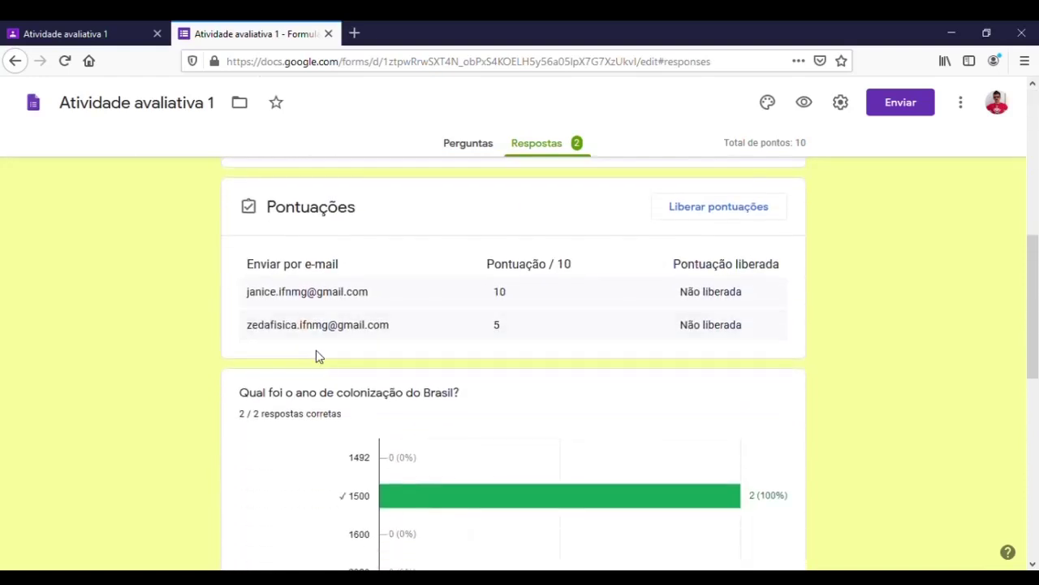
pyautogui.scroll(5, 447, 387)
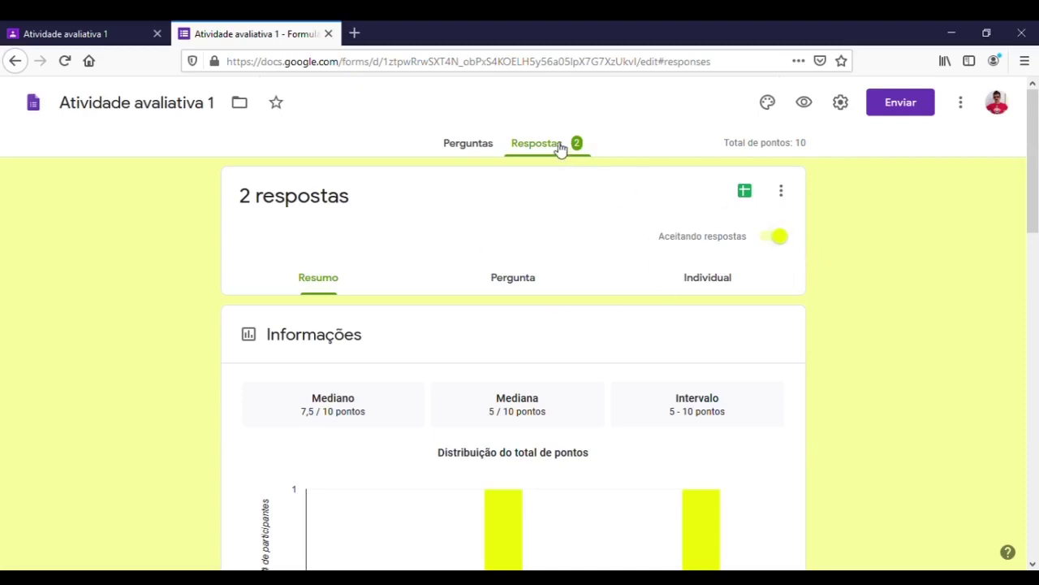
# - Stop the form from accepting responses and check the summary's point distribution and scores
pyautogui.click(781, 238)
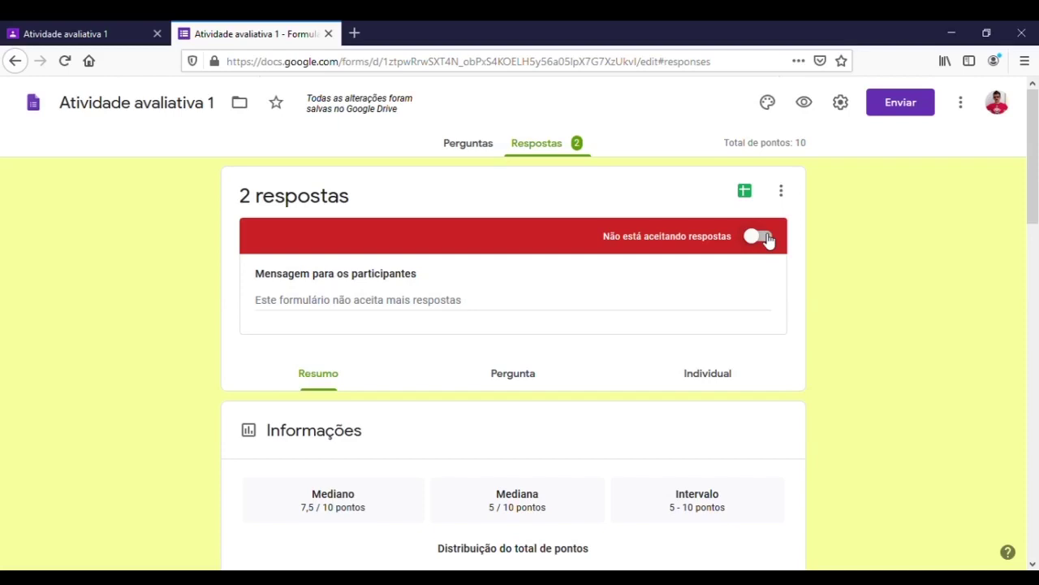
pyautogui.scroll(-3, 743, 333)
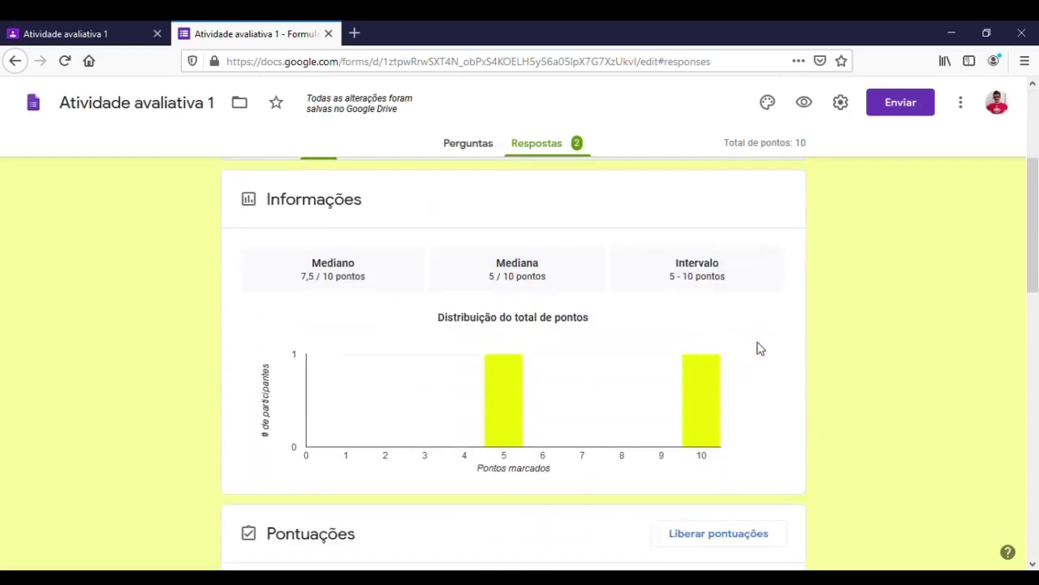
pyautogui.scroll(-3, 755, 357)
pyautogui.scroll(1, 749, 376)
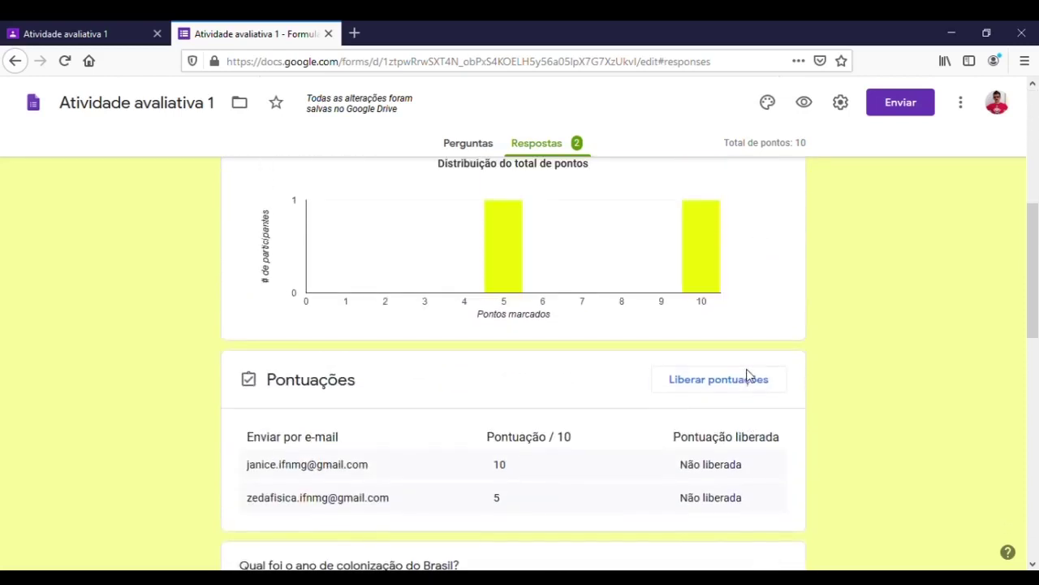
pyautogui.scroll(4, 752, 387)
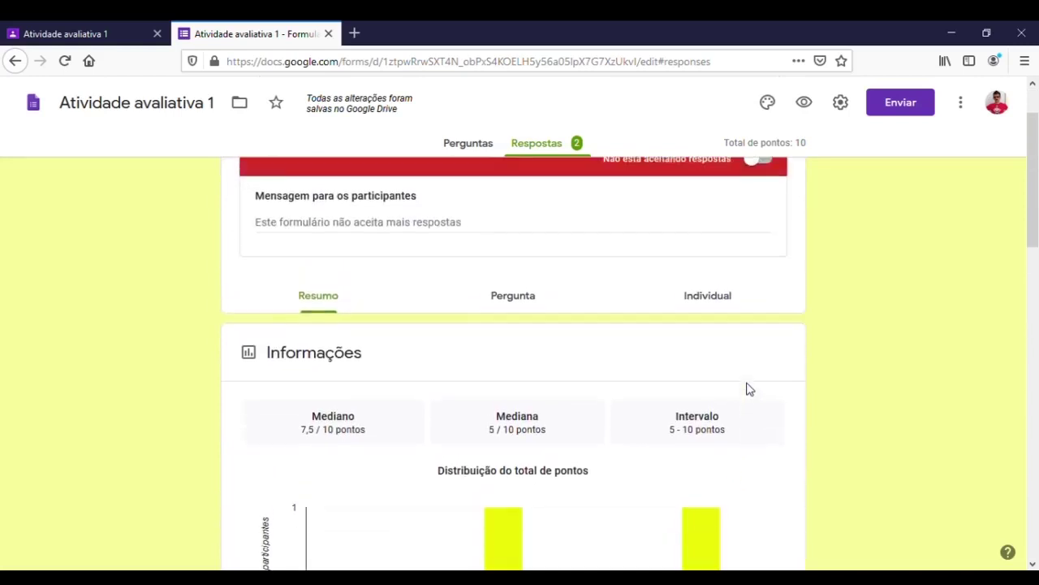
# - Release the score of the first individual response by e-mail to that participant only, without an optional message
pyautogui.click(725, 302)
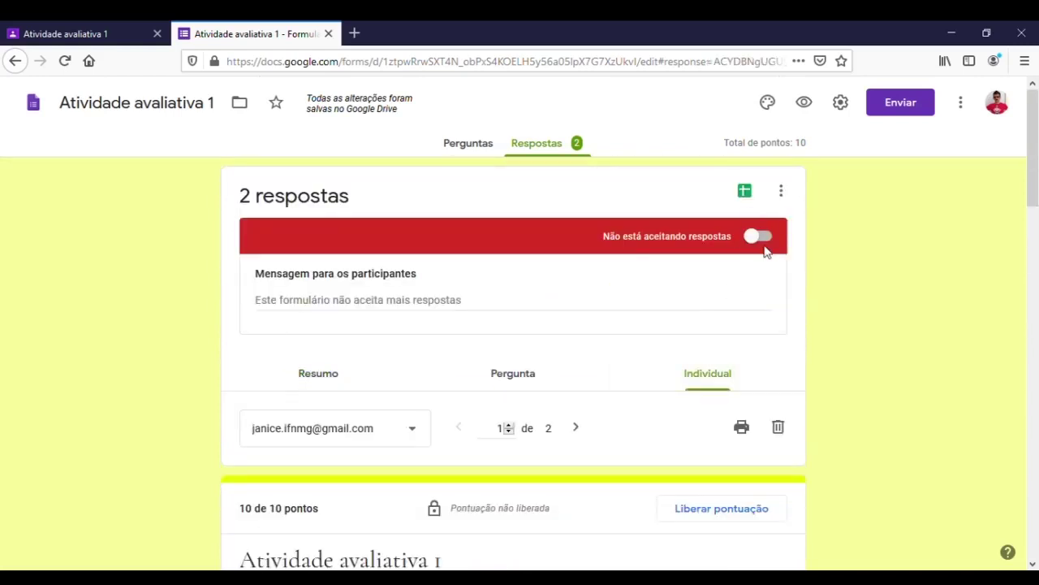
pyautogui.scroll(-3, 770, 346)
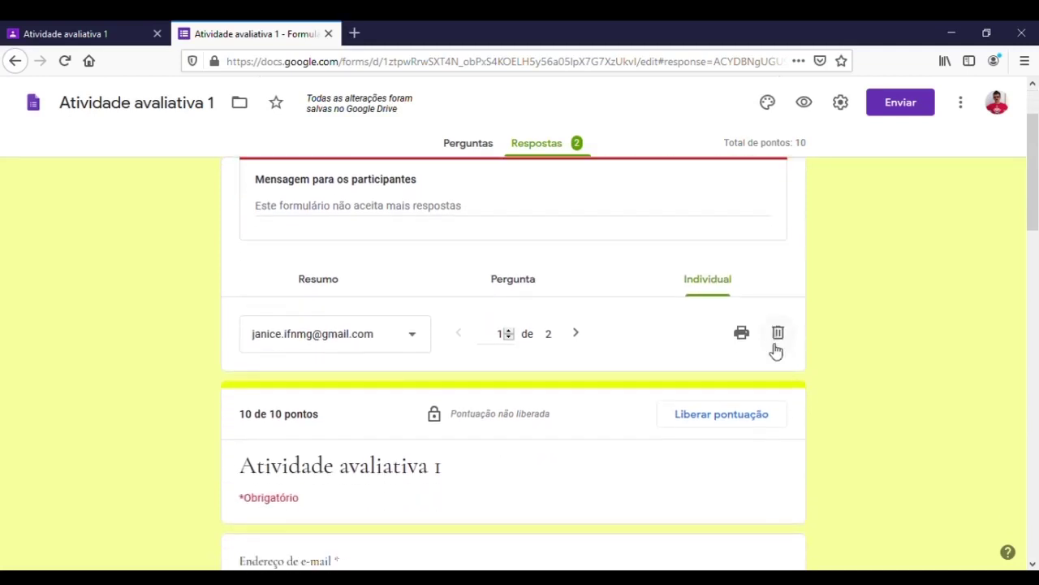
pyautogui.click(708, 355)
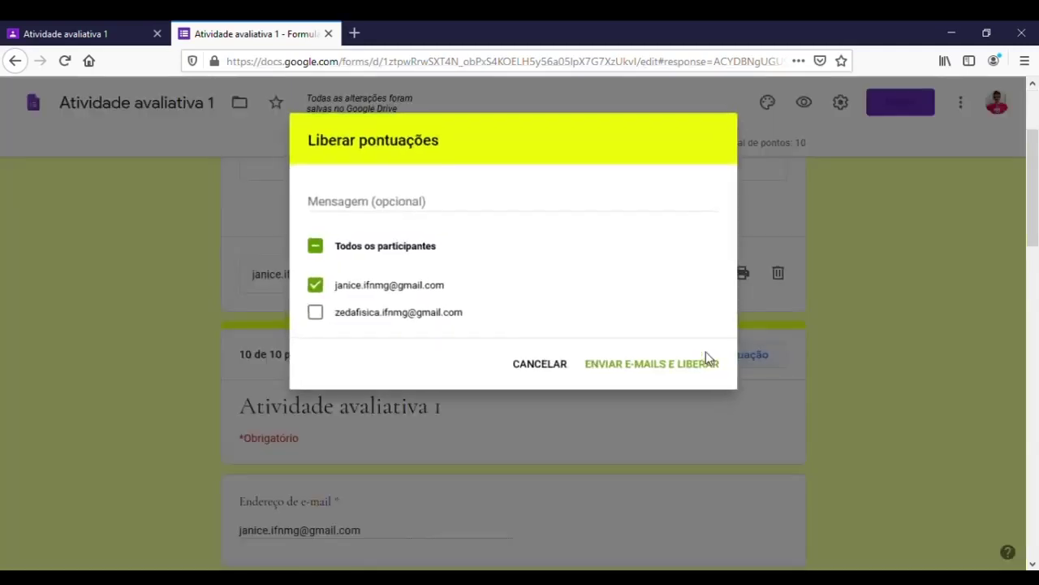
pyautogui.click(324, 318)
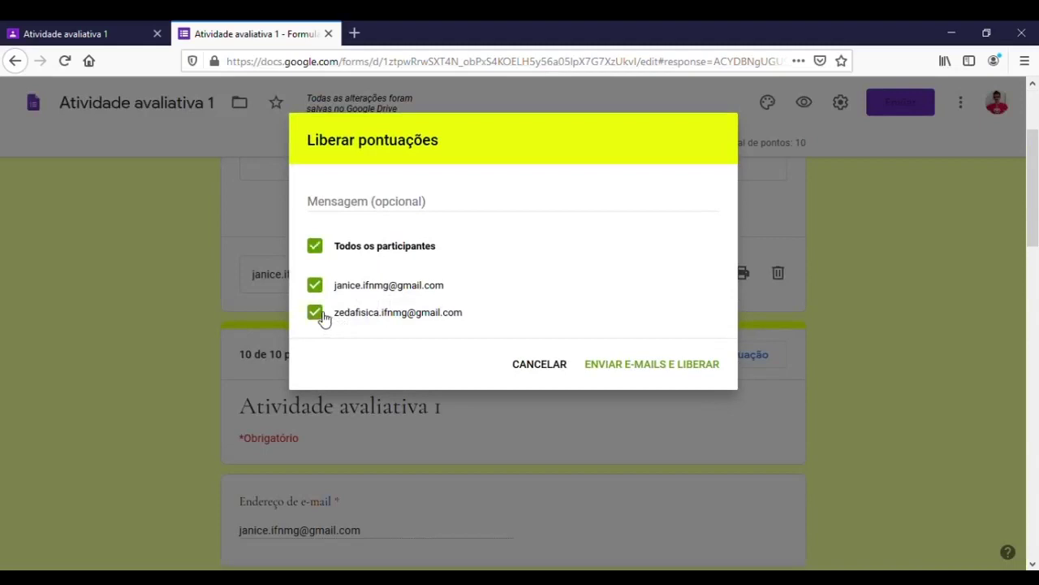
pyautogui.click(323, 318)
pyautogui.click(362, 208)
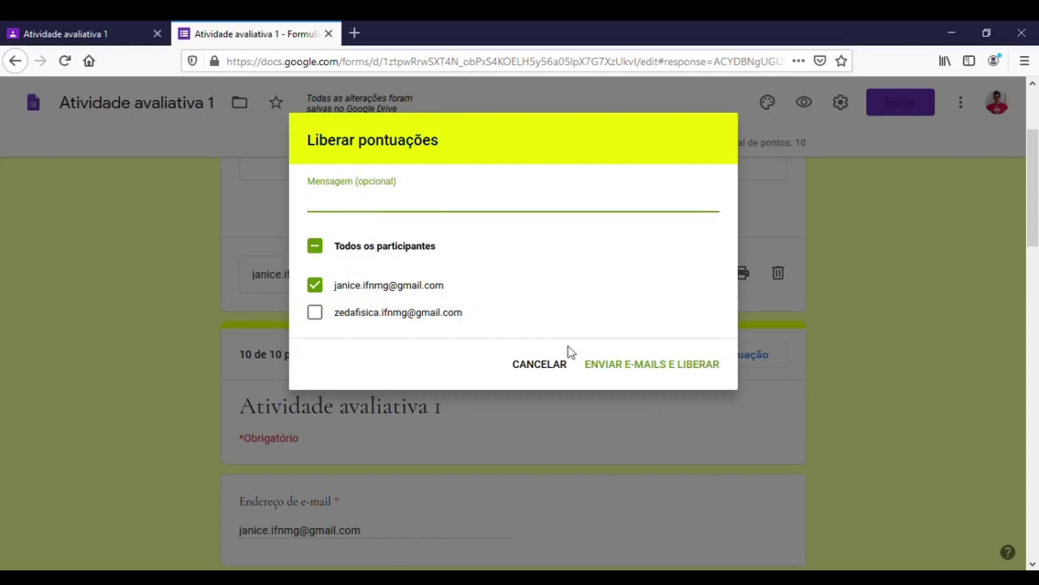
pyautogui.click(636, 369)
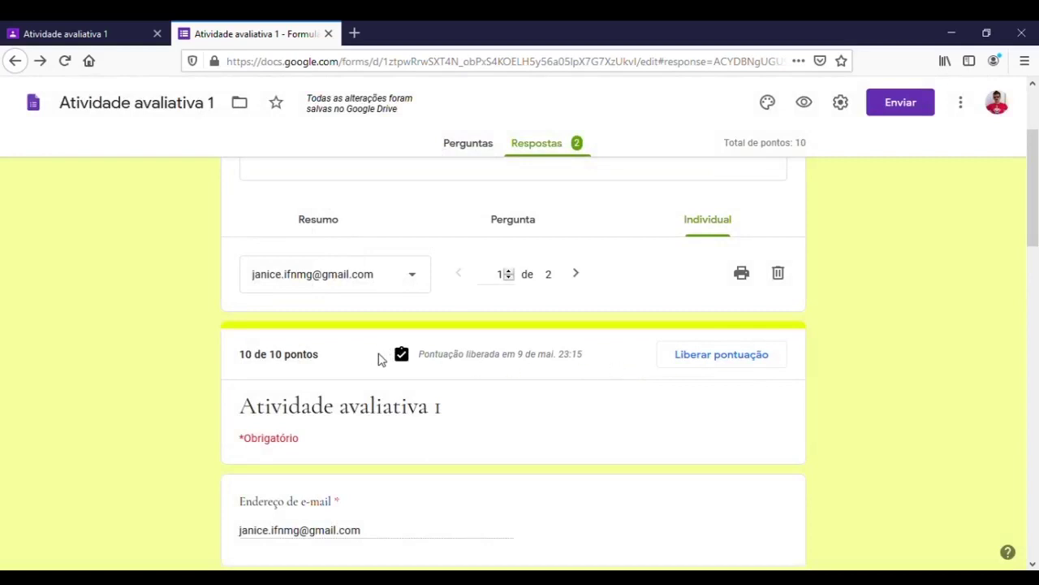
# - Go to the second participant's individual response and release its score
pyautogui.scroll(-2, 686, 370)
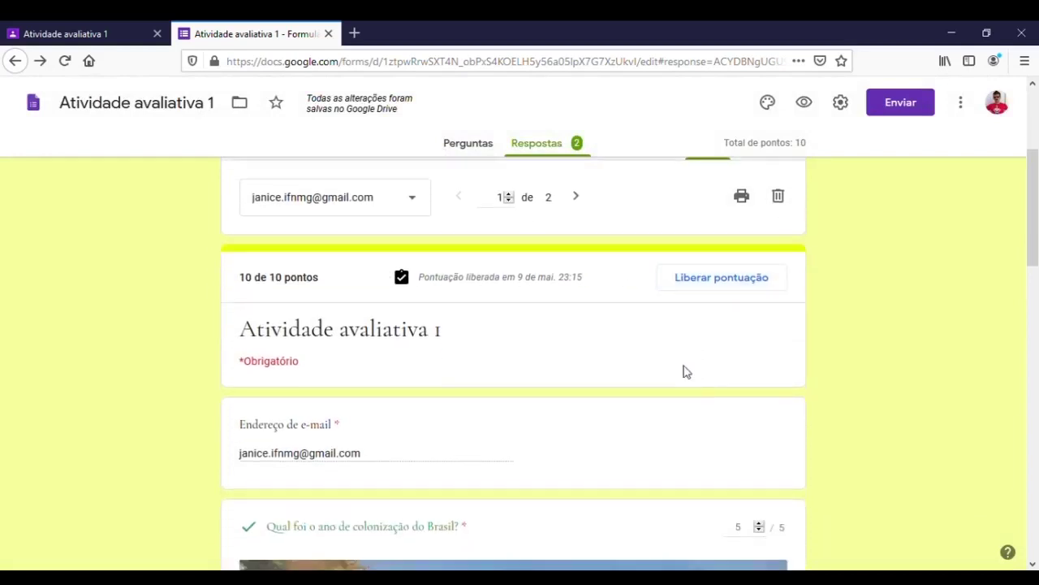
pyautogui.click(578, 202)
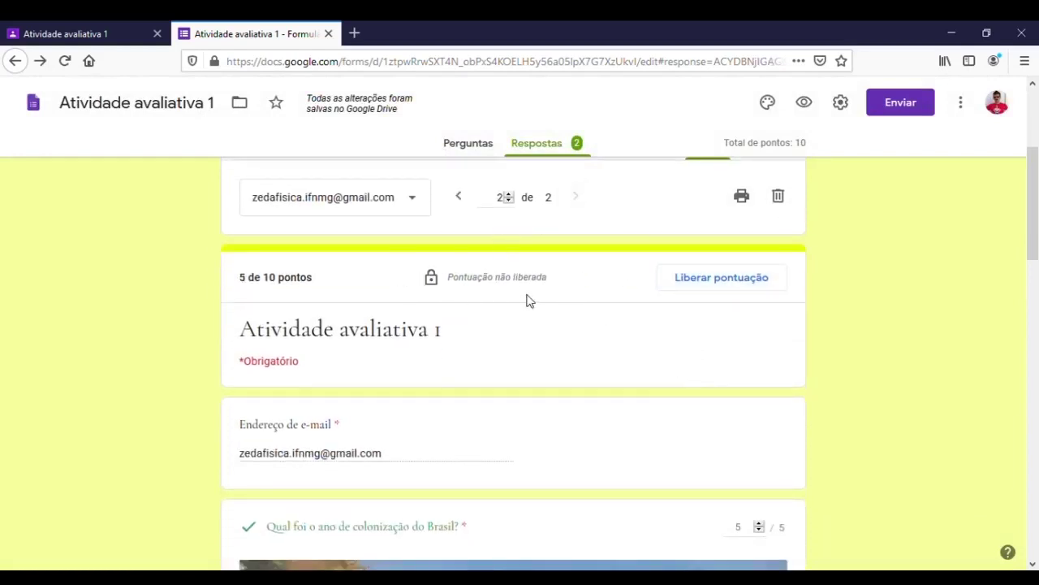
pyautogui.click(752, 280)
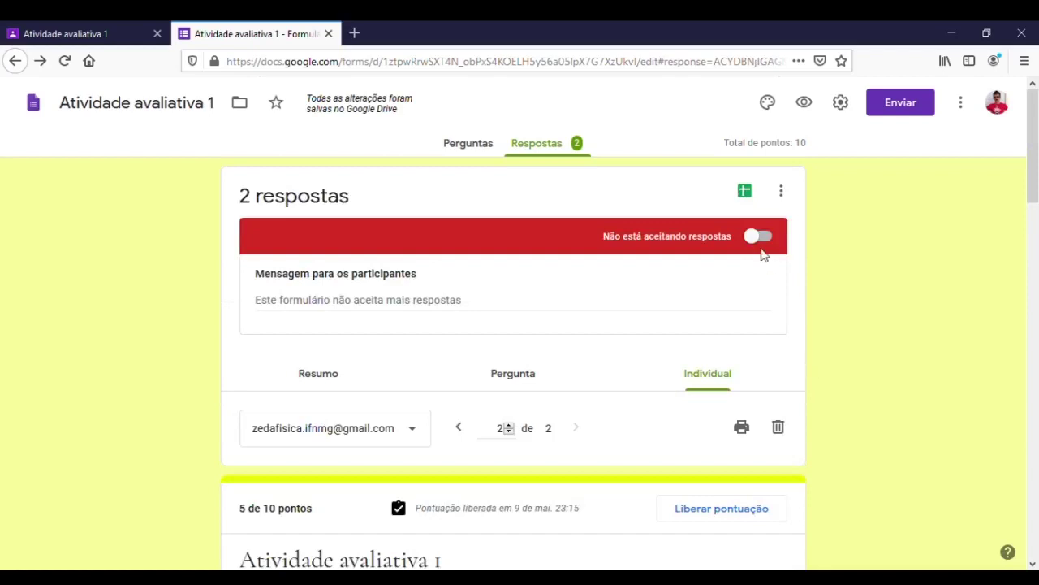
# - Create a new spreadsheet as the destination for the form's responses and open it
pyautogui.click(745, 192)
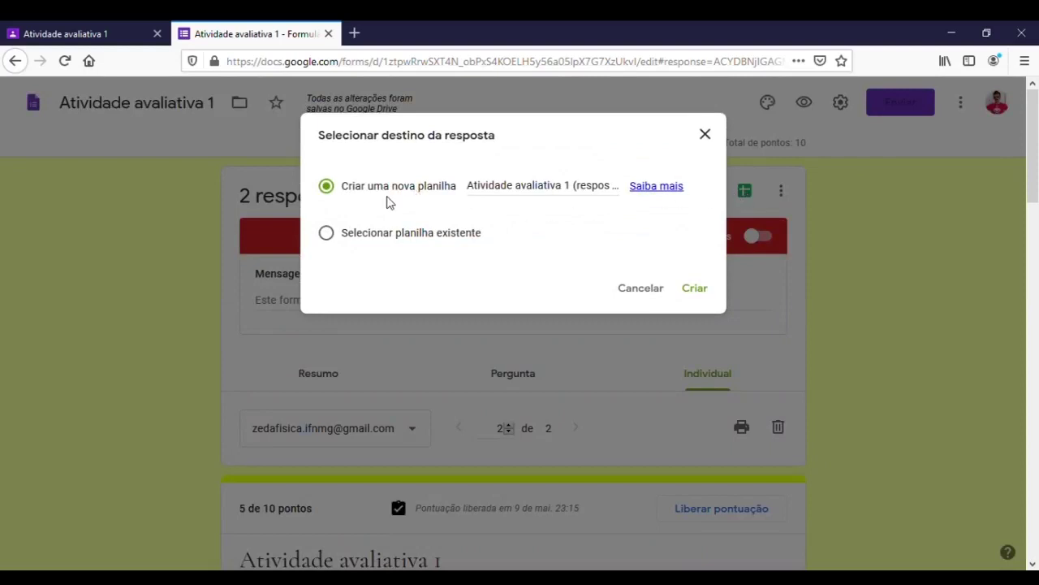
pyautogui.click(703, 298)
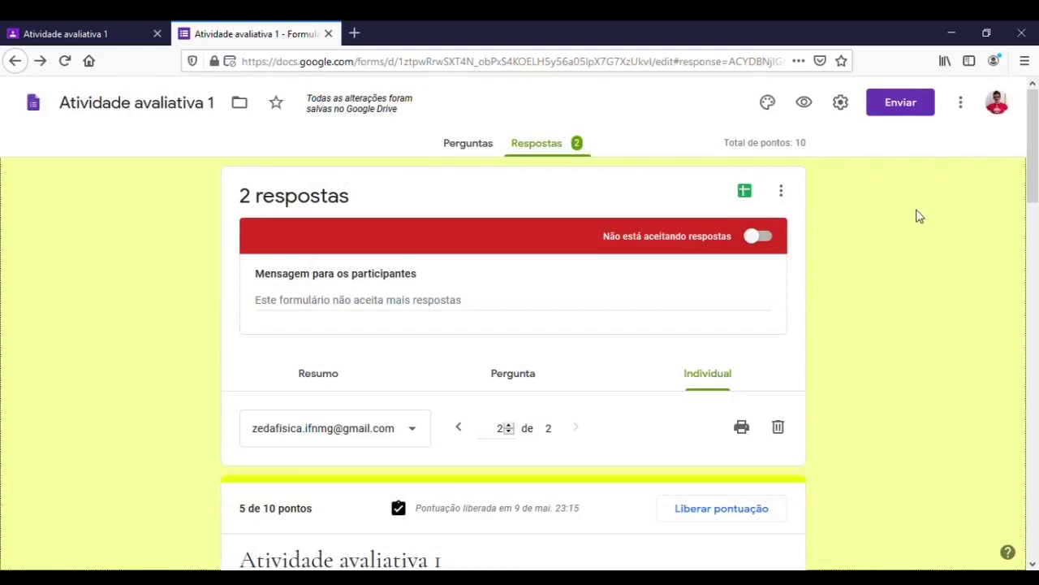
pyautogui.click(745, 195)
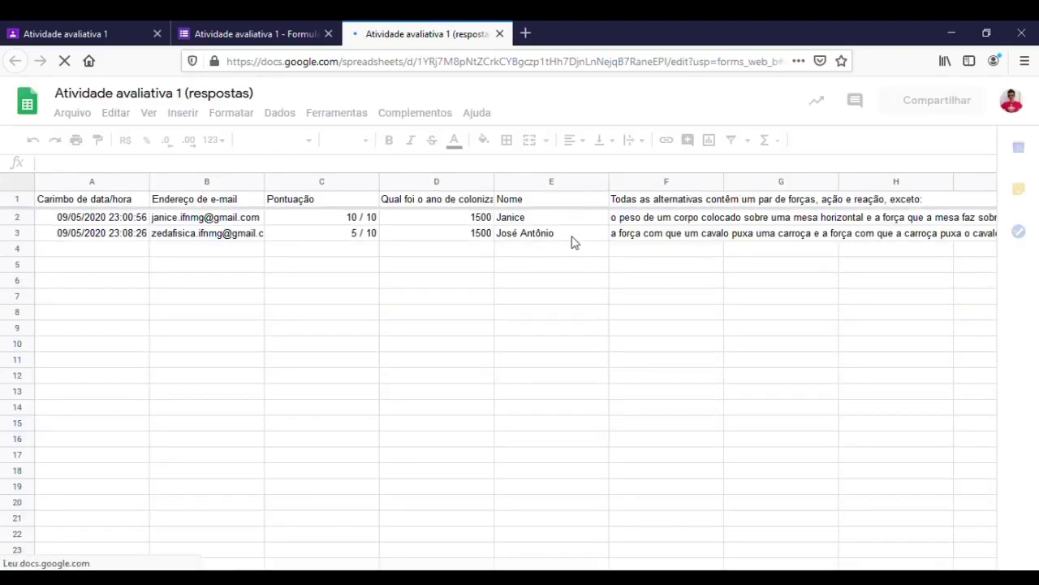
# - Look through the first response's row in the responses spreadsheet, from timestamp to answers, and close the spreadsheet
pyautogui.click(111, 224)
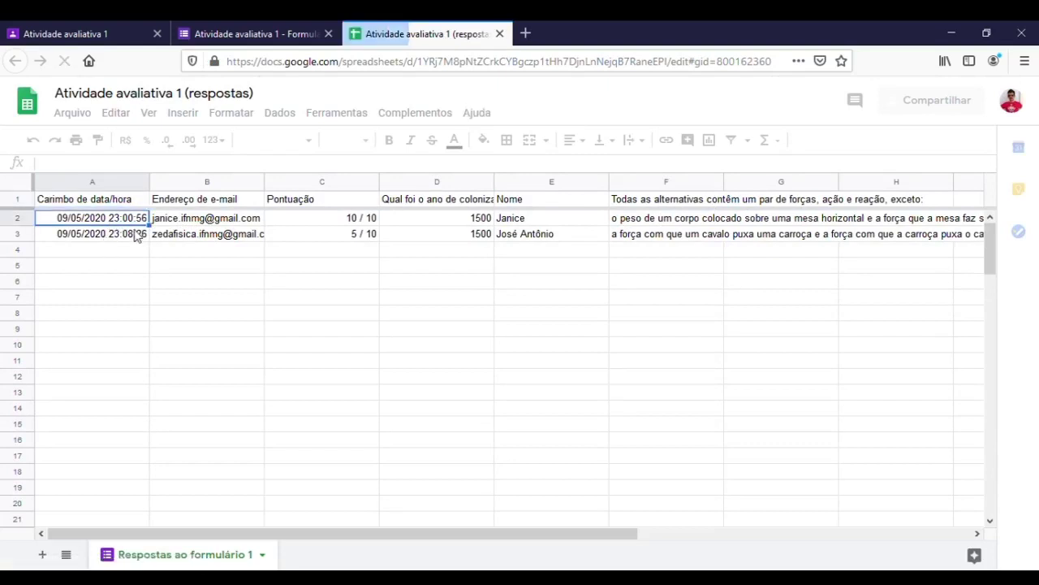
pyautogui.click(270, 219)
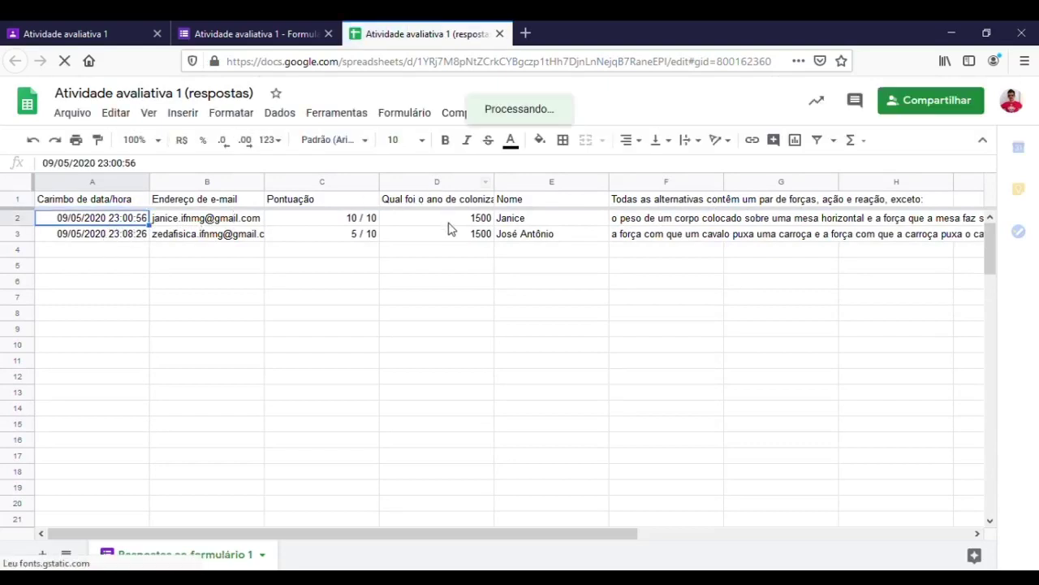
pyautogui.press('Right')
pyautogui.press('Right')
pyautogui.press('Right')
pyautogui.press('Right')
pyautogui.press('Right')
pyautogui.press('Right')
pyautogui.press('Right')
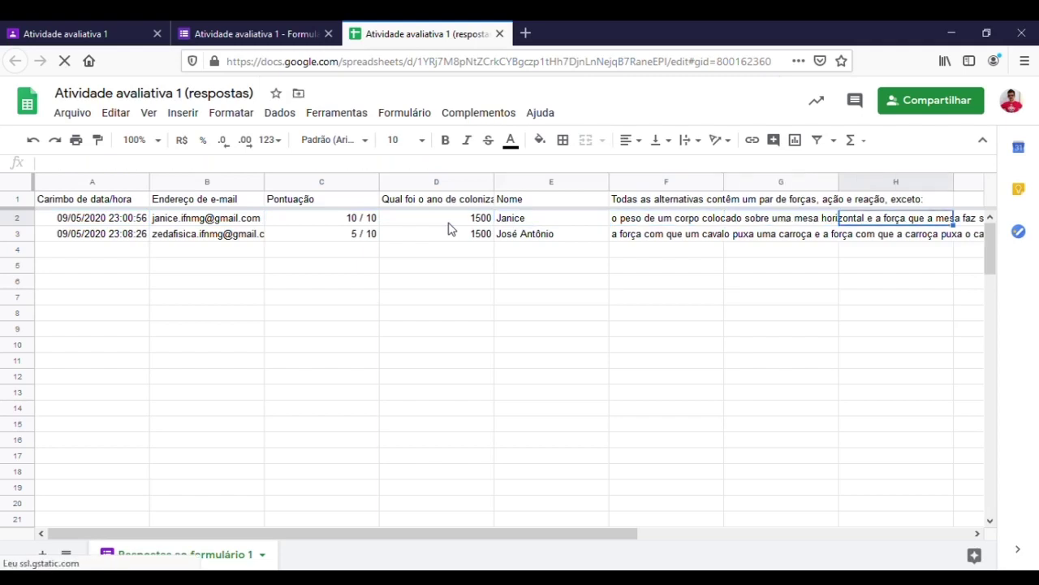
pyautogui.press('Home')
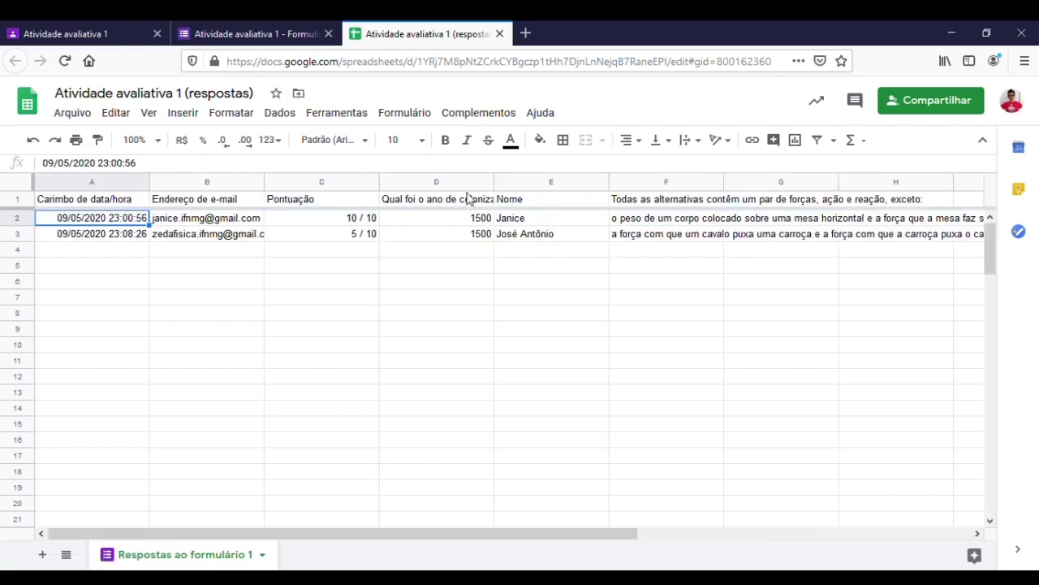
pyautogui.click(500, 34)
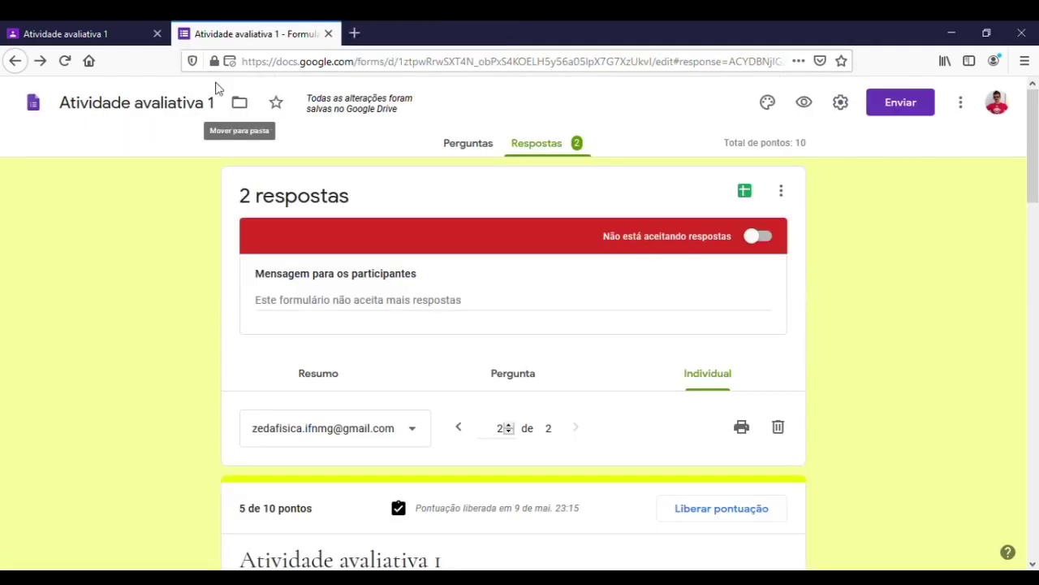
# - Compare the two students' ungraded submissions in Google Classroom with their scores in the form's individual responses
pyautogui.click(109, 34)
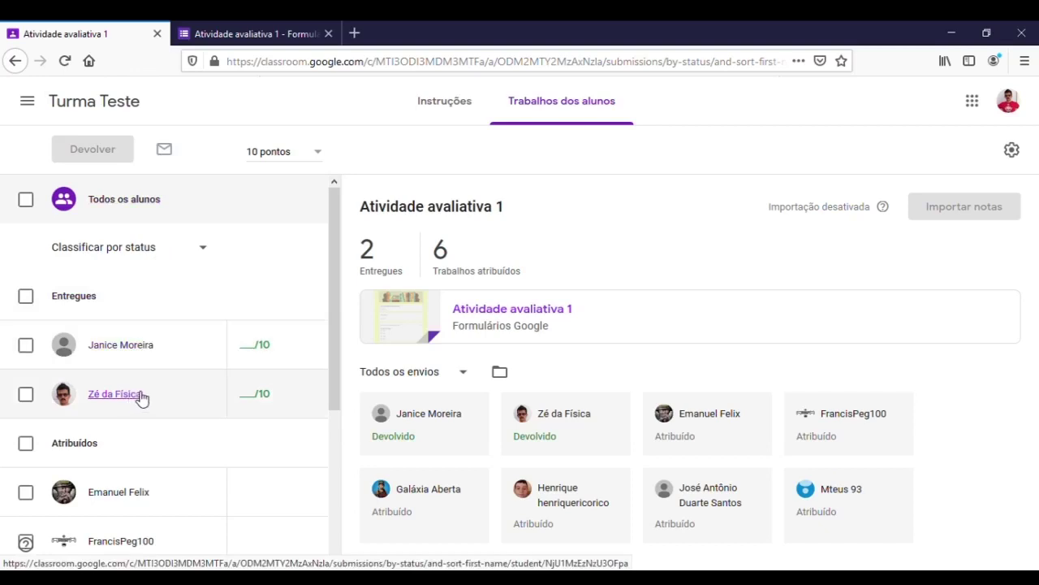
pyautogui.click(268, 41)
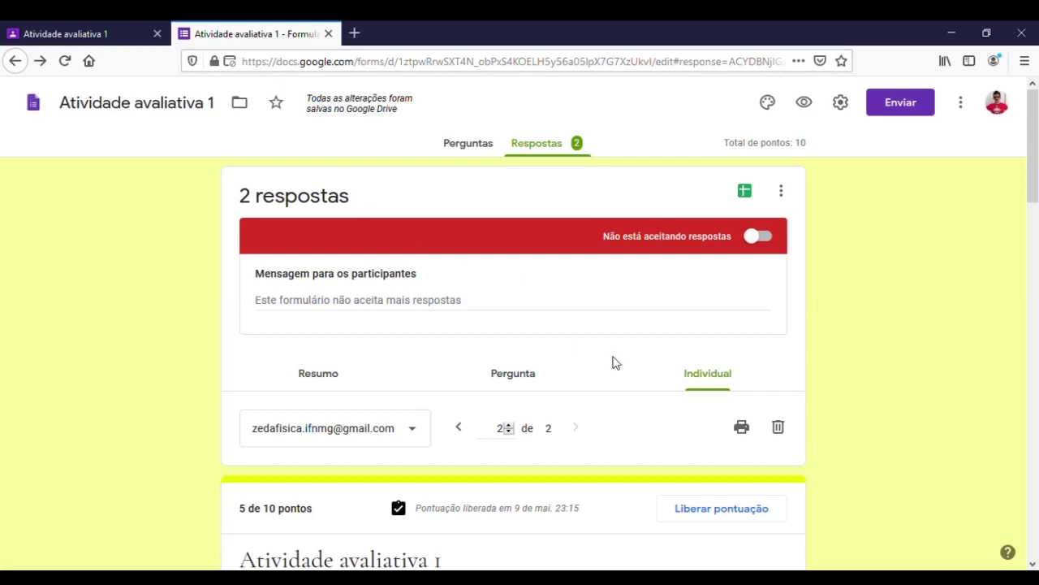
pyautogui.scroll(-2, 871, 411)
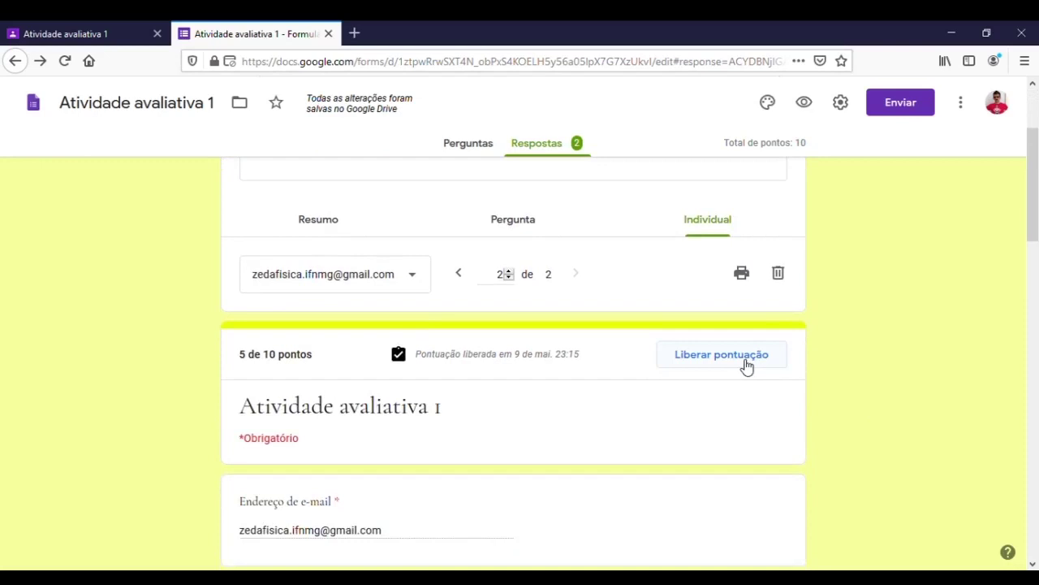
pyautogui.click(459, 274)
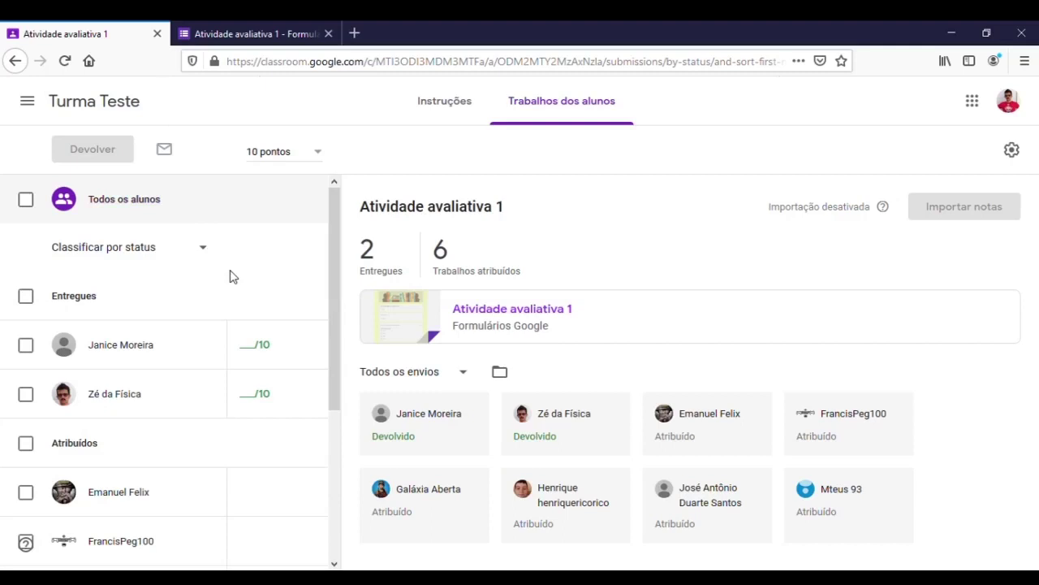
# - In Google Classroom, grade the first submitted work 10 and the second 5, and return both works without a private comment
pyautogui.click(251, 351)
pyautogui.write('10')
pyautogui.press('Down')
pyautogui.write('5')
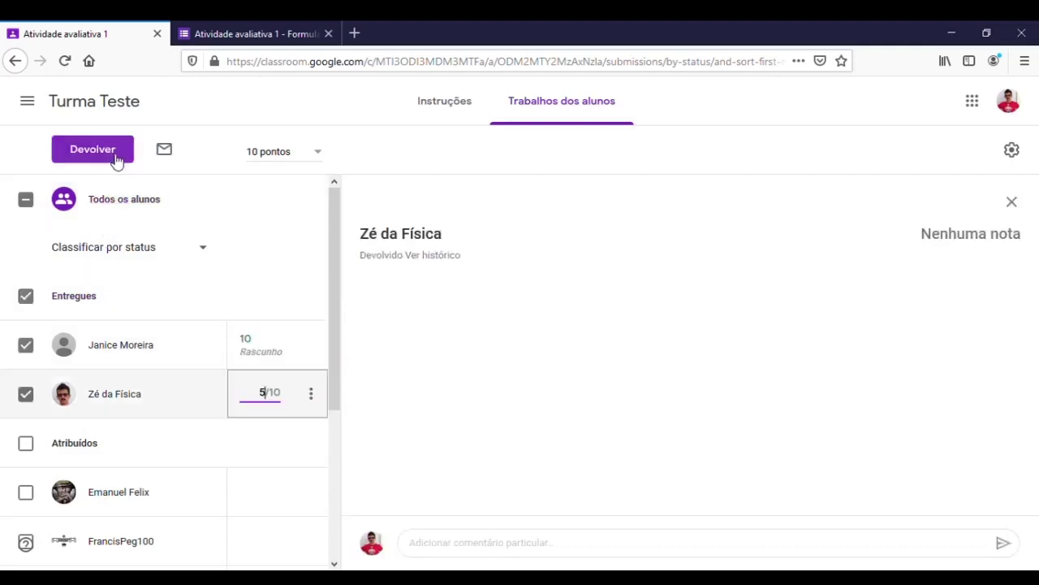
pyautogui.click(115, 157)
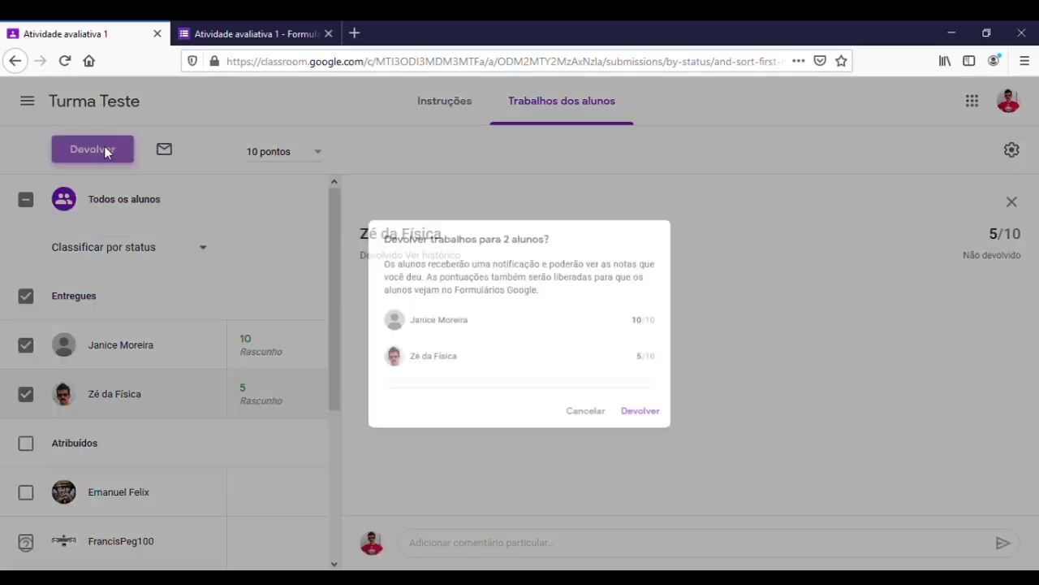
pyautogui.click(663, 436)
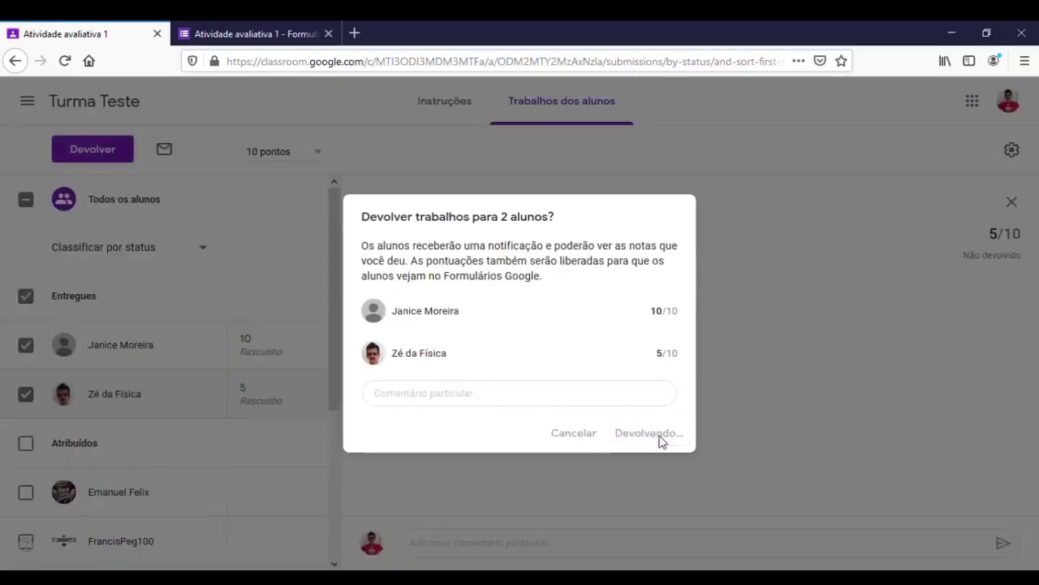
# - Open the Turma Teste gradebook and review every student's grade for Atividade avaliativa 1
pyautogui.click(103, 104)
pyautogui.click(464, 109)
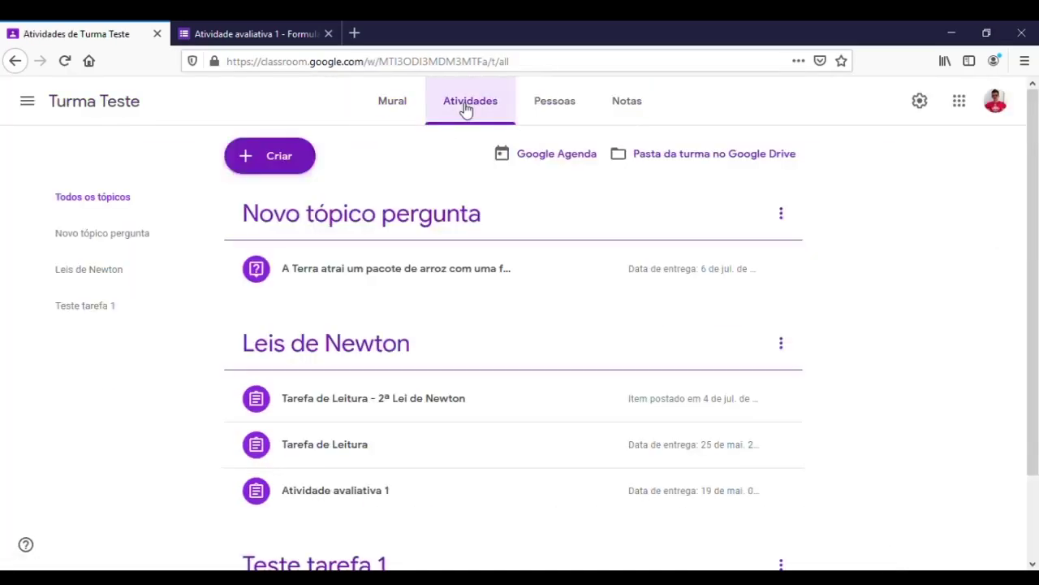
pyautogui.click(634, 111)
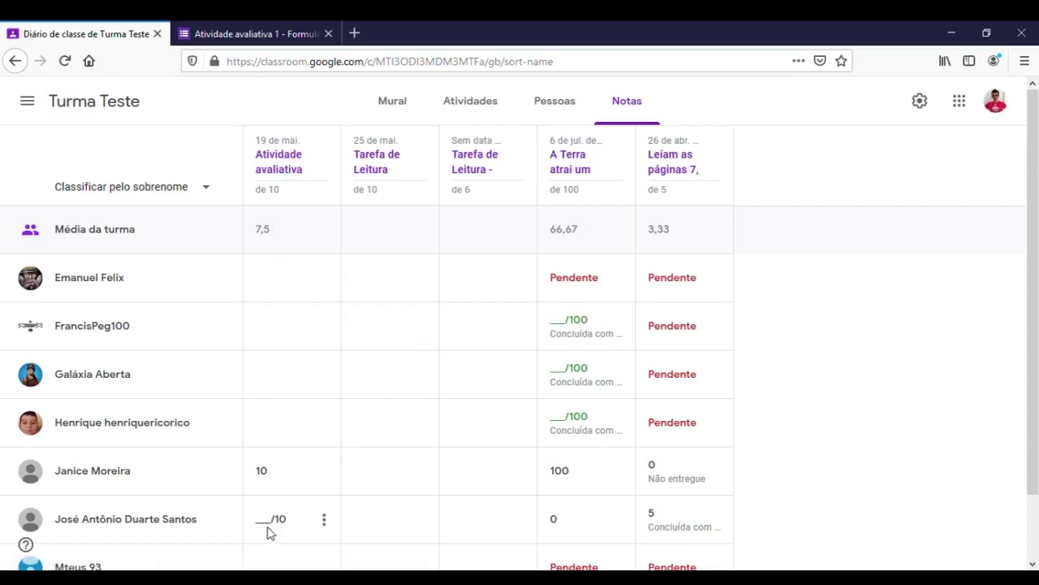
pyautogui.scroll(-2, 271, 528)
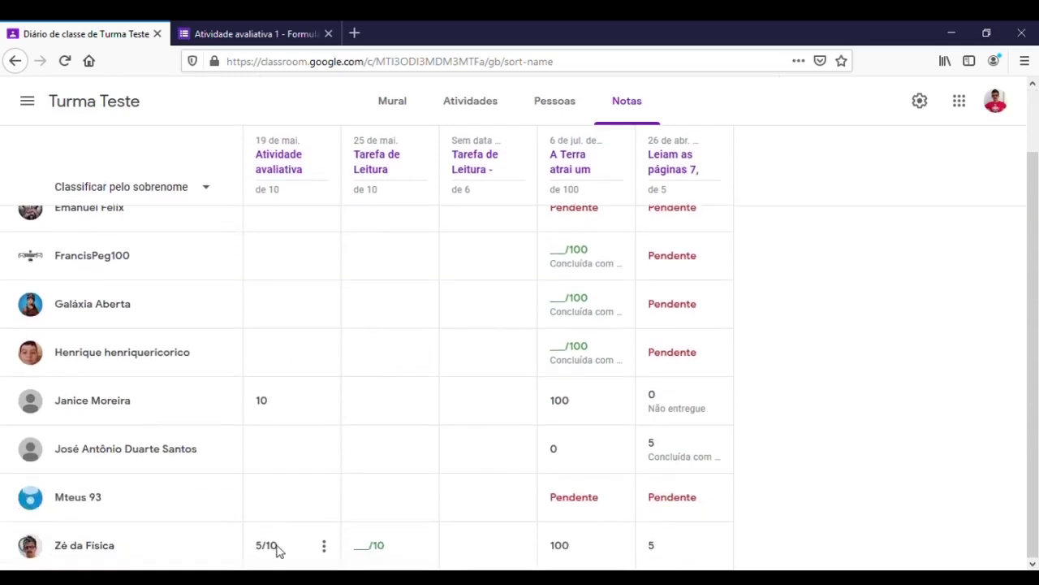
pyautogui.scroll(2, 369, 370)
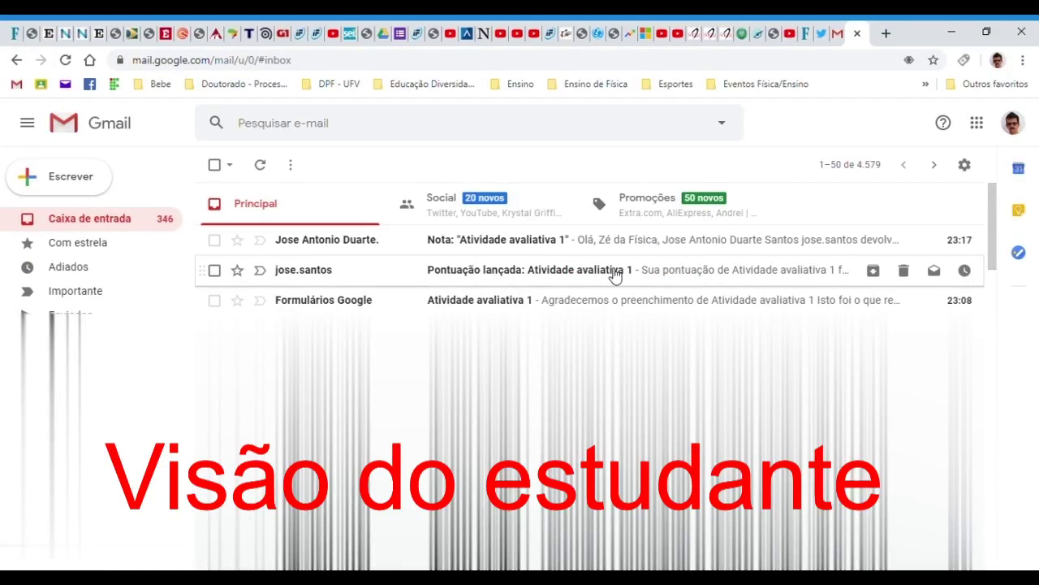
# - Switch to the student's Gmail inbox and open the score-release e-mail for Atividade avaliativa 1
pyautogui.click(615, 276)
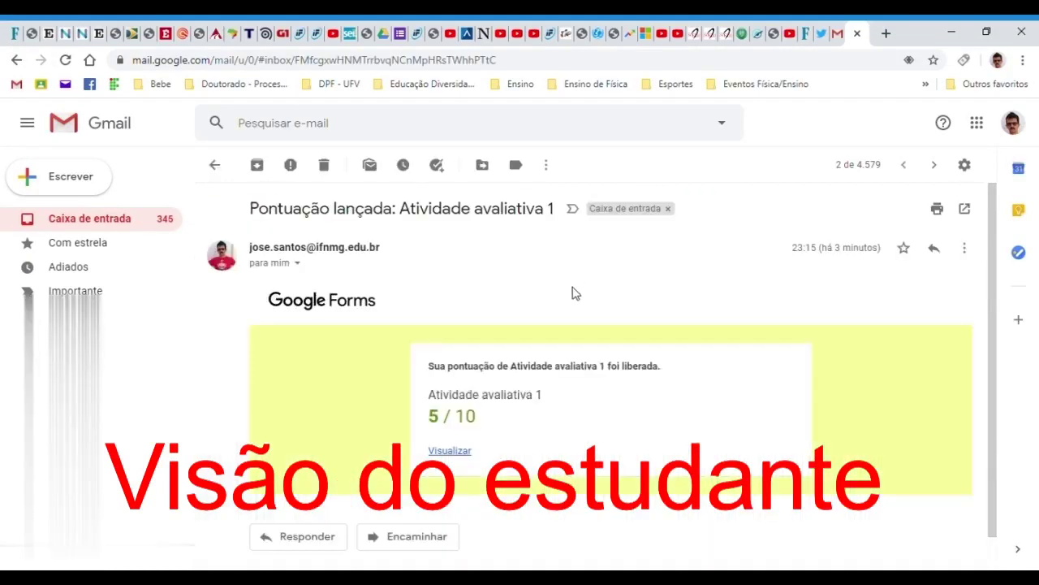